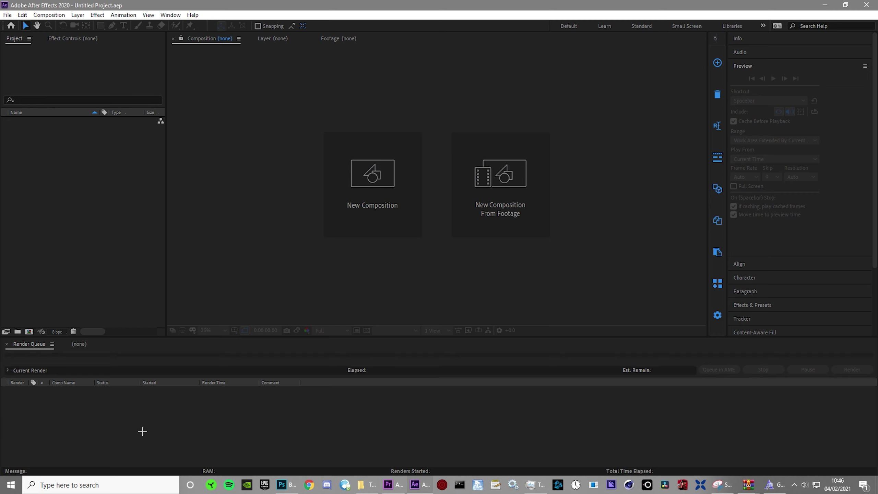
# Step: Create a 1920 x 1080 composition at 60 fps lasting 5 seconds and turn off its transparency grid
pyautogui.click(29, 331)
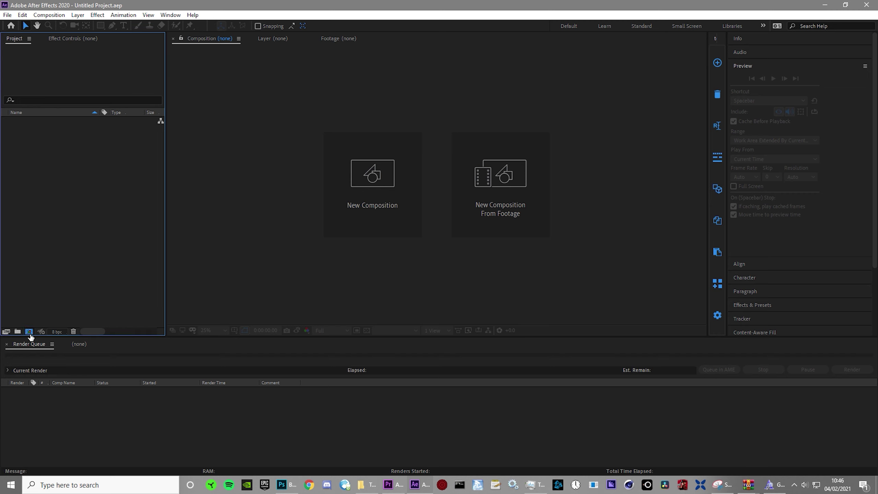
pyautogui.click(366, 217)
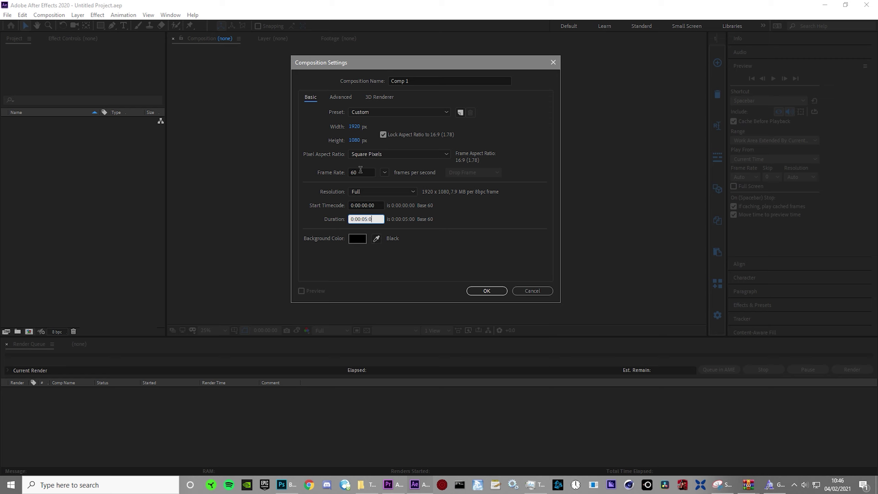
pyautogui.click(486, 291)
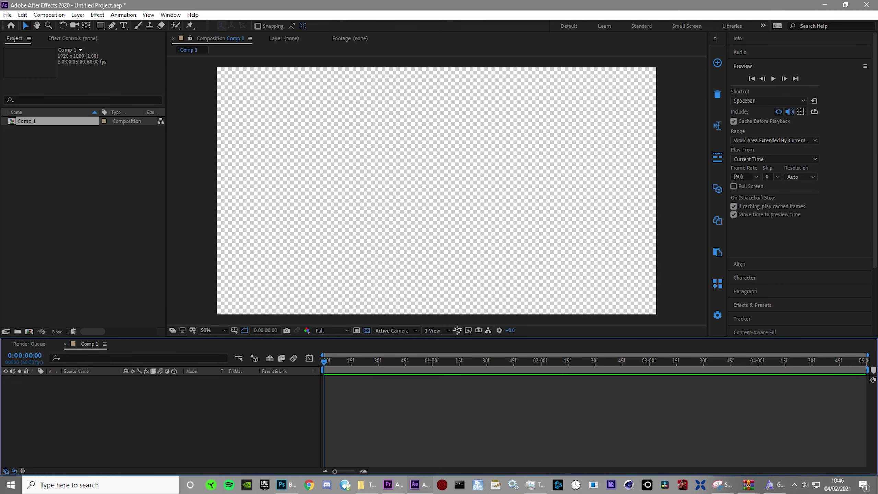
pyautogui.click(368, 330)
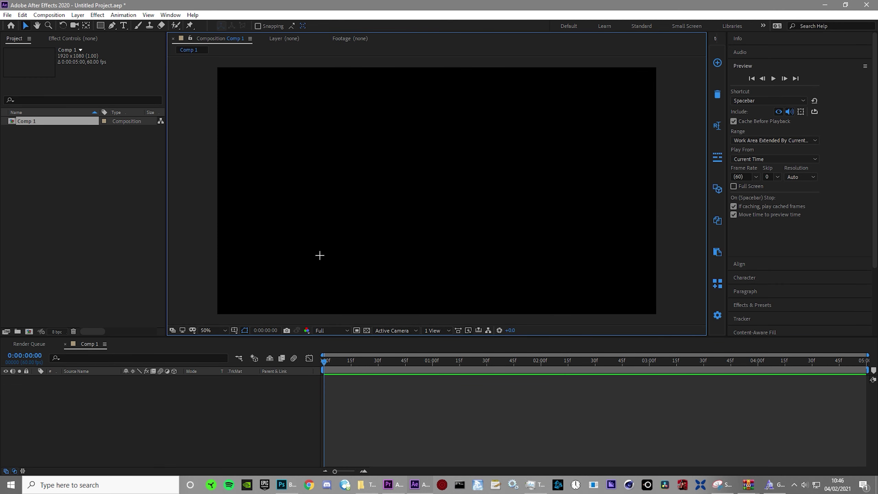
# Step: Add a text layer reading "silxnce" with a font size of 200 px
pyautogui.click(124, 25)
pyautogui.click(395, 193)
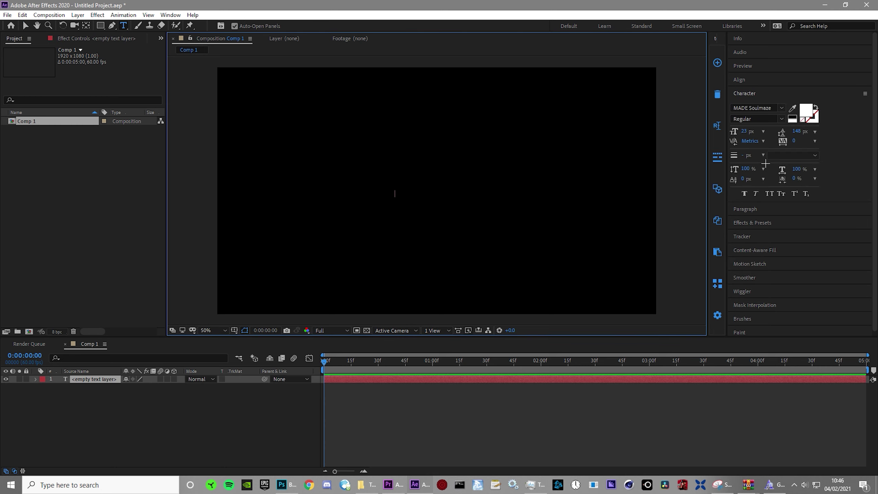
pyautogui.click(747, 131)
pyautogui.write('53')
pyautogui.press('Return')
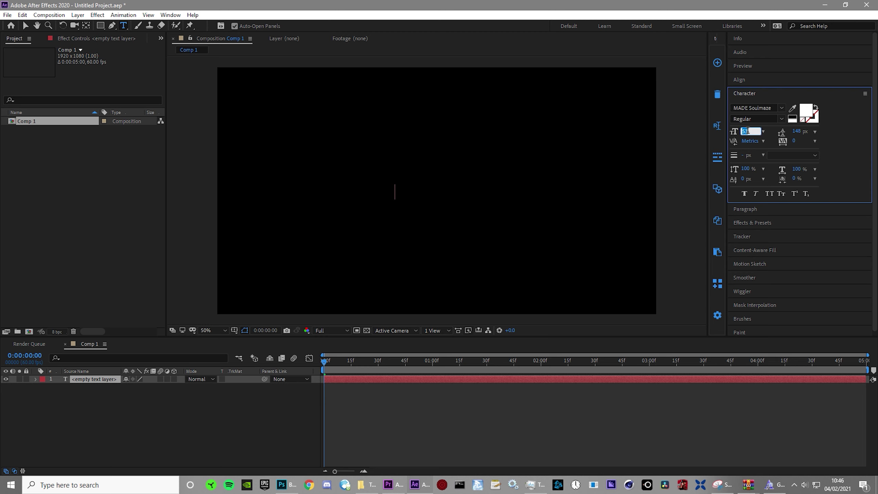
pyautogui.click(397, 190)
pyautogui.write('silxnc')
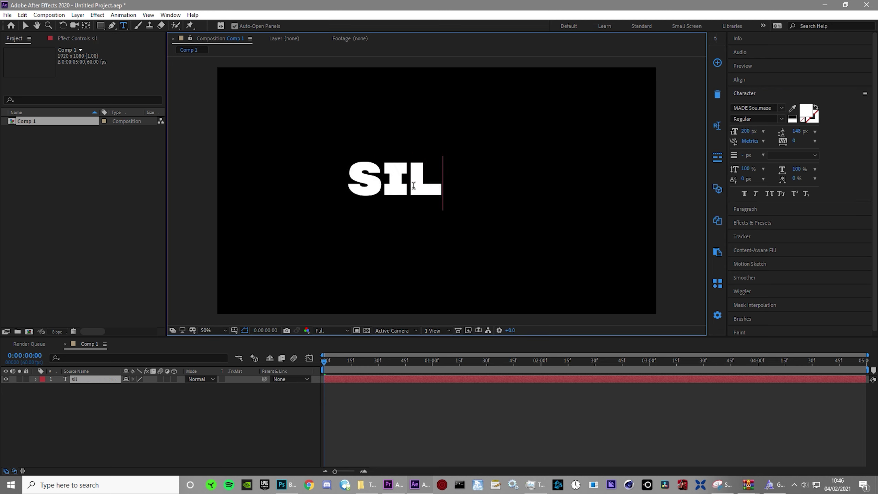
pyautogui.write('e')
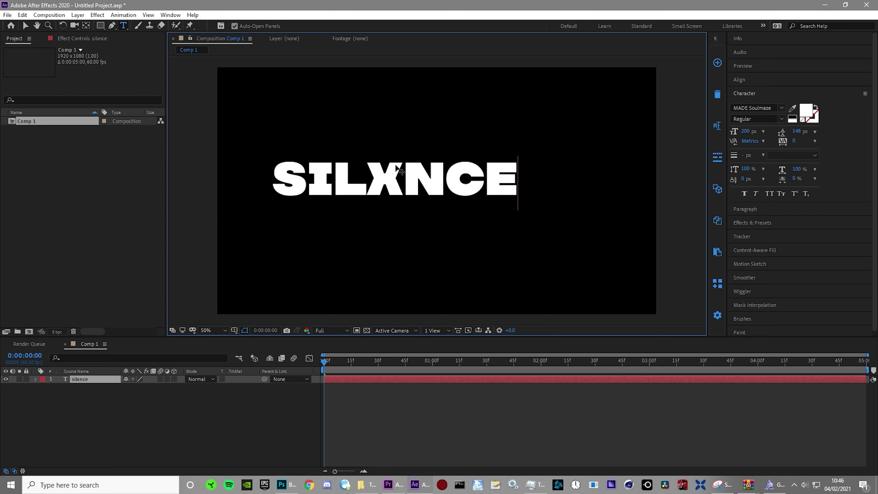
# Step: Change the font of the whole text to Akira Expanded
pyautogui.hotkey('ctrl', 'a')
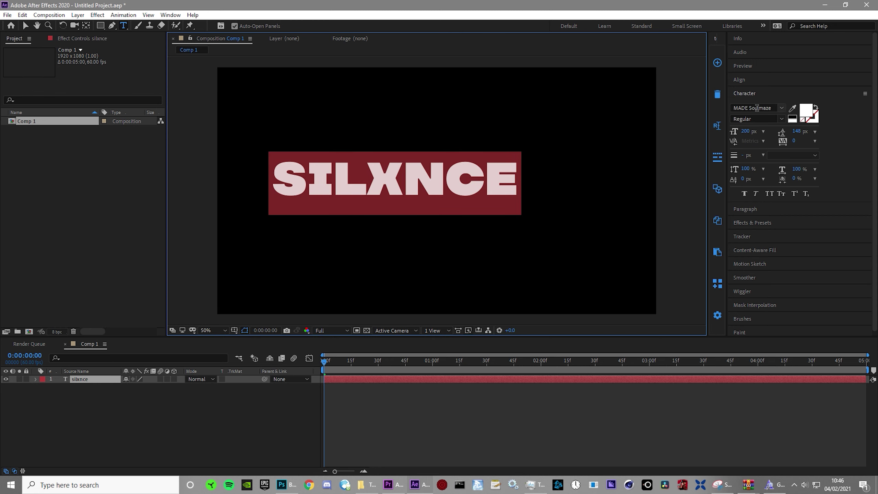
pyautogui.click(757, 108)
pyautogui.write('akir')
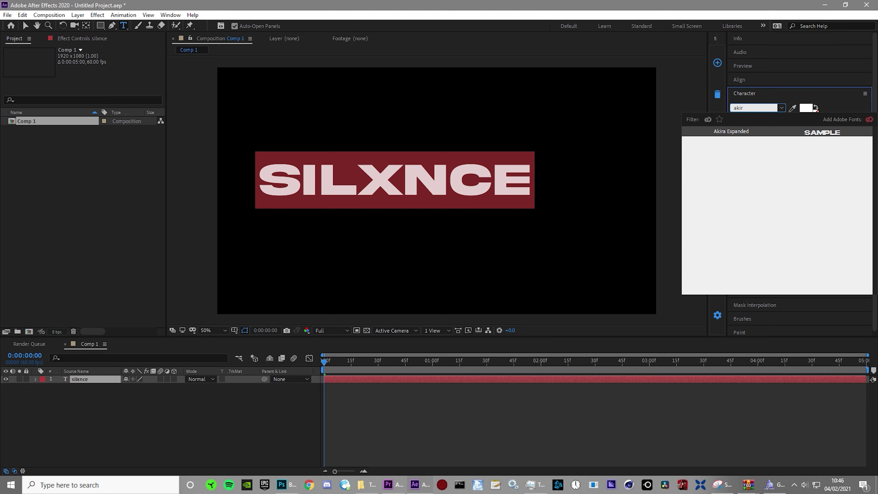
pyautogui.click(765, 136)
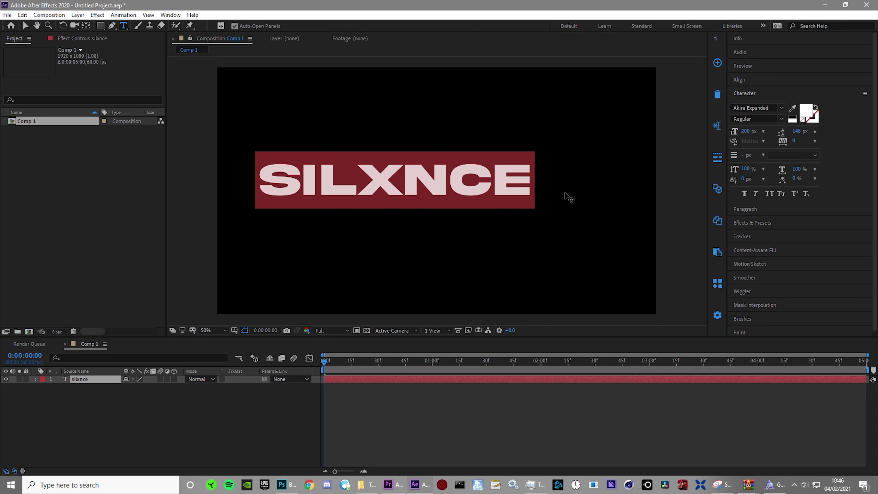
# Step: Centre the text horizontally and vertically in the composition
pyautogui.click(739, 80)
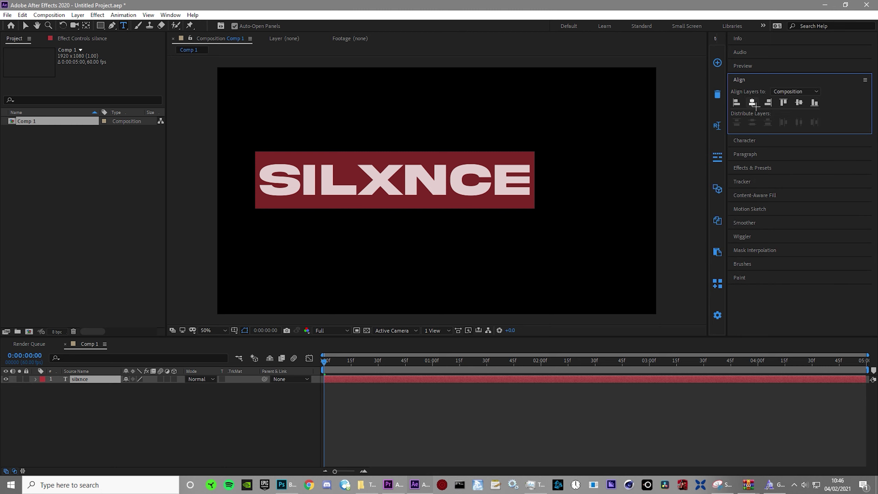
pyautogui.click(752, 103)
pyautogui.click(799, 102)
# Step: Create a shape layer from the silxnce text layer
pyautogui.click(392, 379)
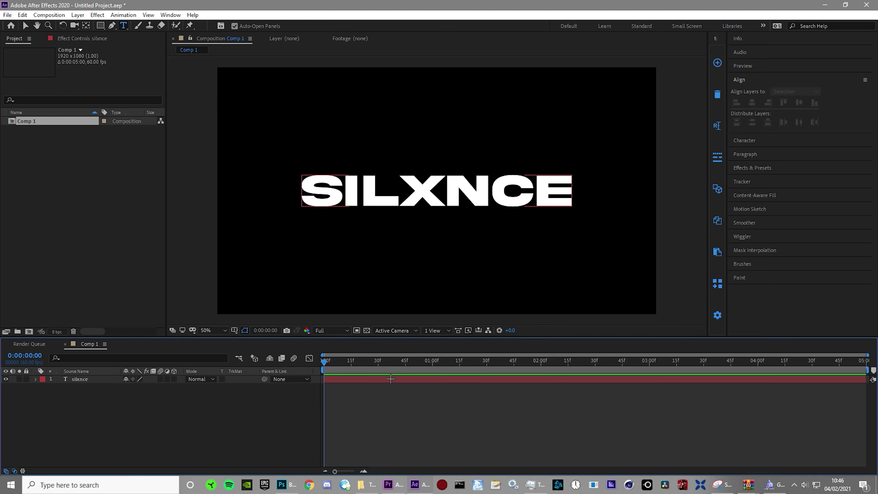
pyautogui.rightClick(392, 379)
pyautogui.moveTo(437, 316)
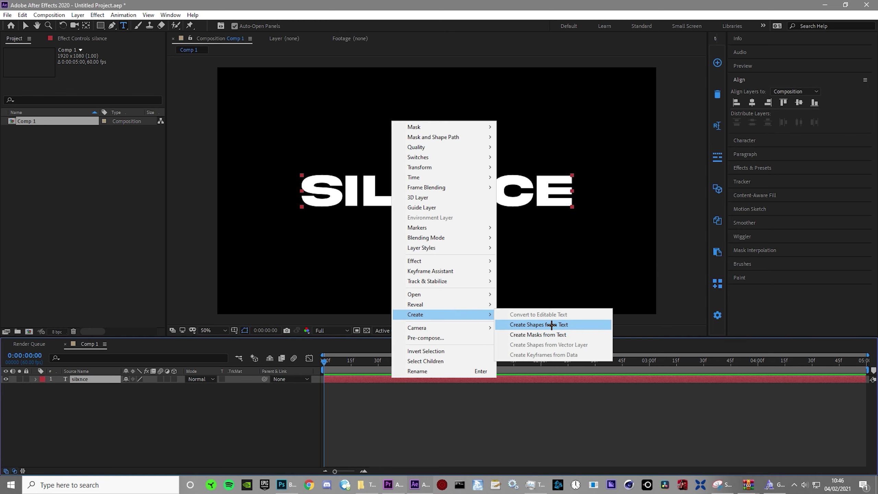
pyautogui.click(538, 325)
# Step: Duplicate the silxnce Outlines layer six times so there is one copy per letter, and collapse the original's properties
pyautogui.click(95, 381)
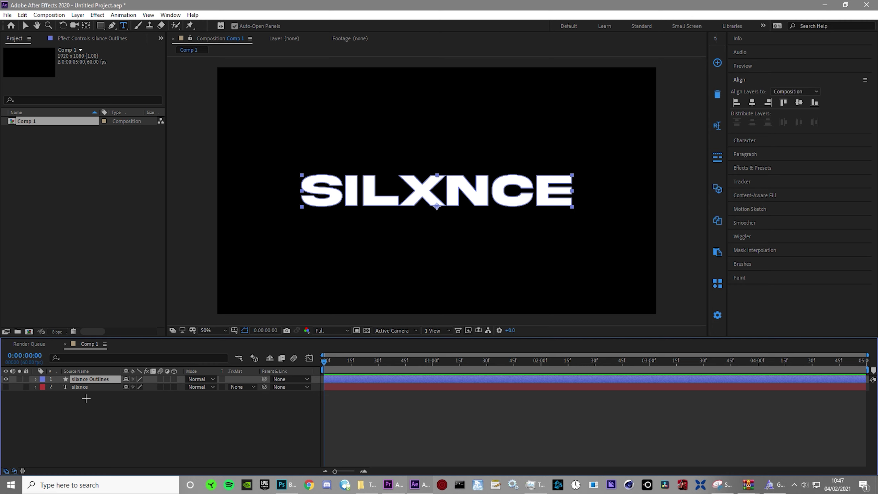
pyautogui.click(36, 379)
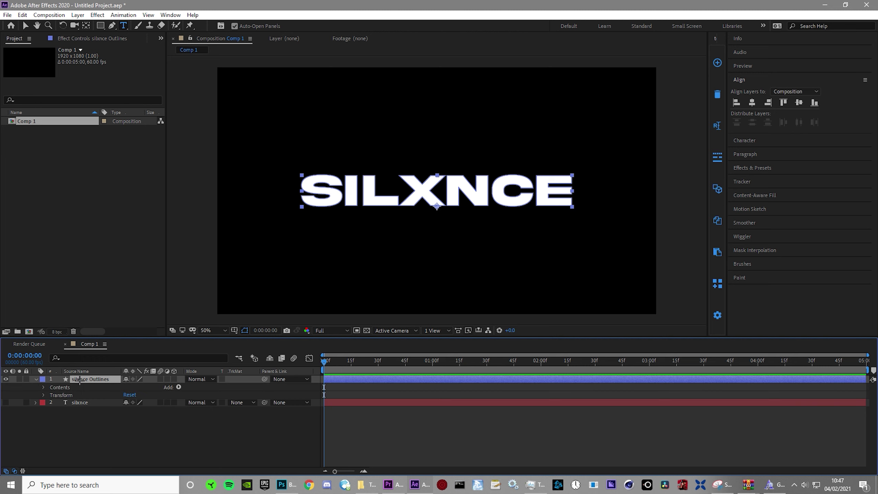
pyautogui.hotkey('ctrl', 'd')
pyautogui.hotkey('ctrl', 'd')
pyautogui.hotkey('ctrl', 'd')
pyautogui.hotkey('ctrl', 'd')
pyautogui.hotkey('ctrl', 'd')
pyautogui.hotkey('ctrl', 'd')
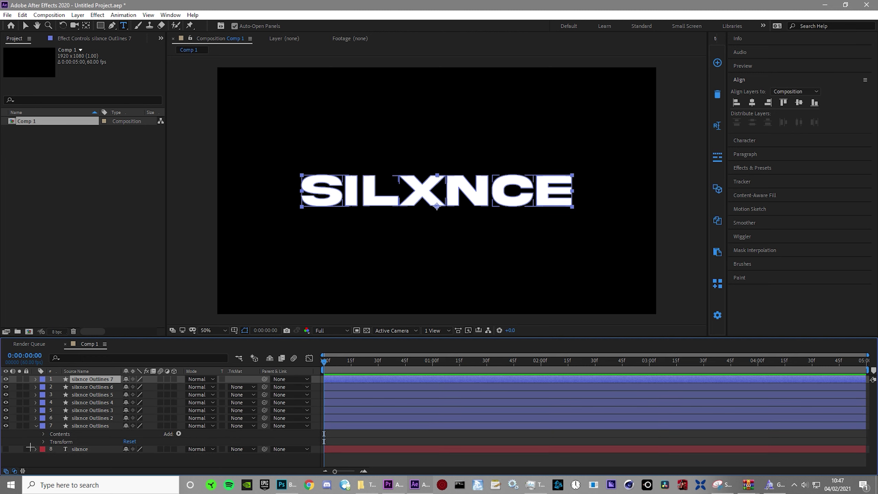
pyautogui.click(35, 426)
# Step: Rename the three lowest outline layers s, i and l, working upward from the original outlines layer
pyautogui.rightClick(74, 424)
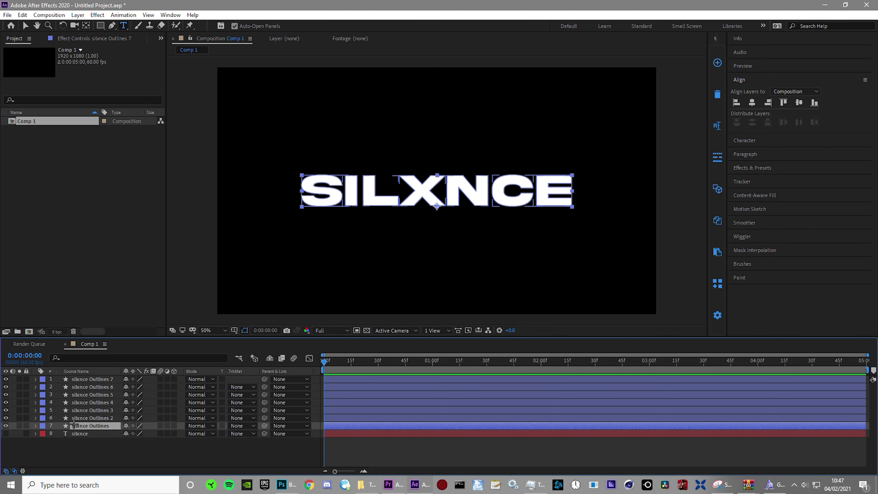
pyautogui.click(104, 417)
pyautogui.write('s')
pyautogui.rightClick(102, 419)
pyautogui.click(114, 410)
pyautogui.write('i')
pyautogui.press('Return')
pyautogui.rightClick(112, 410)
pyautogui.click(114, 403)
pyautogui.write('l')
pyautogui.press('Return')
# Step: Rename the next two outline layers above the l layer x and n
pyautogui.rightClick(114, 403)
pyautogui.click(114, 395)
pyautogui.write('x')
pyautogui.press('Return')
pyautogui.rightClick(117, 396)
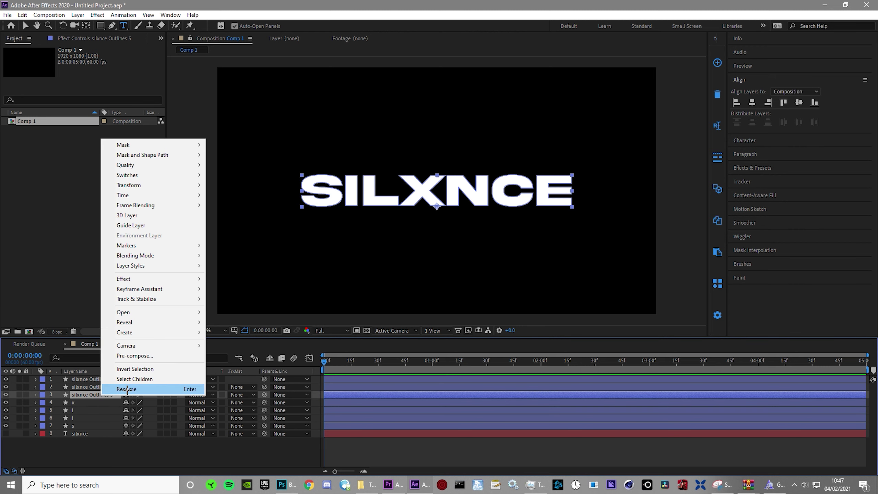
pyautogui.click(127, 389)
pyautogui.write('n')
pyautogui.press('Return')
# Step: Rename the two topmost outline layers c and e, with e as the first layer
pyautogui.rightClick(114, 387)
pyautogui.click(114, 379)
pyautogui.write('c')
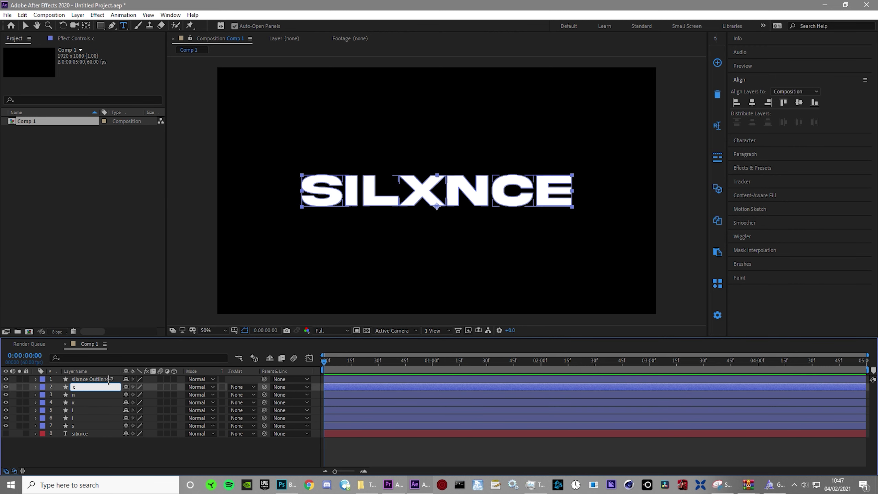
pyautogui.press('Return')
pyautogui.rightClick(108, 380)
pyautogui.click(147, 372)
pyautogui.write('e')
pyautogui.press('Return')
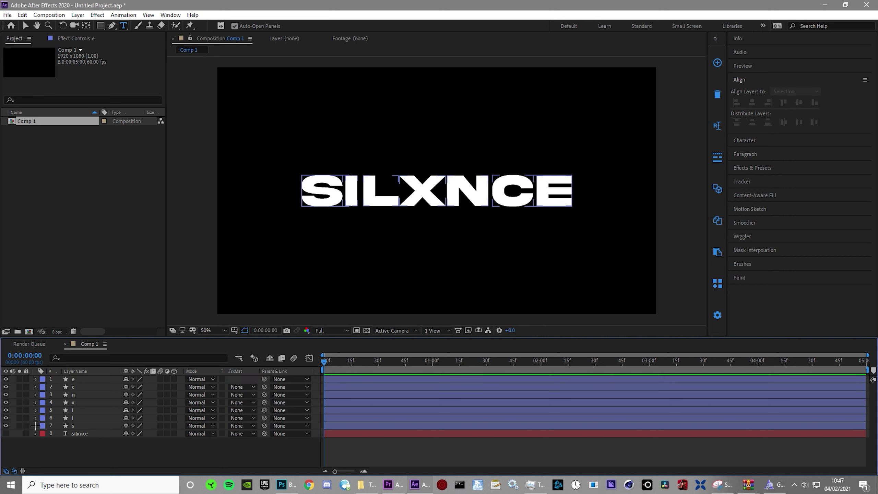
# Step: Delete every letter group except s from the contents of the s layer
pyautogui.click(35, 425)
pyautogui.scroll(-1, 52, 437)
pyautogui.click(62, 423)
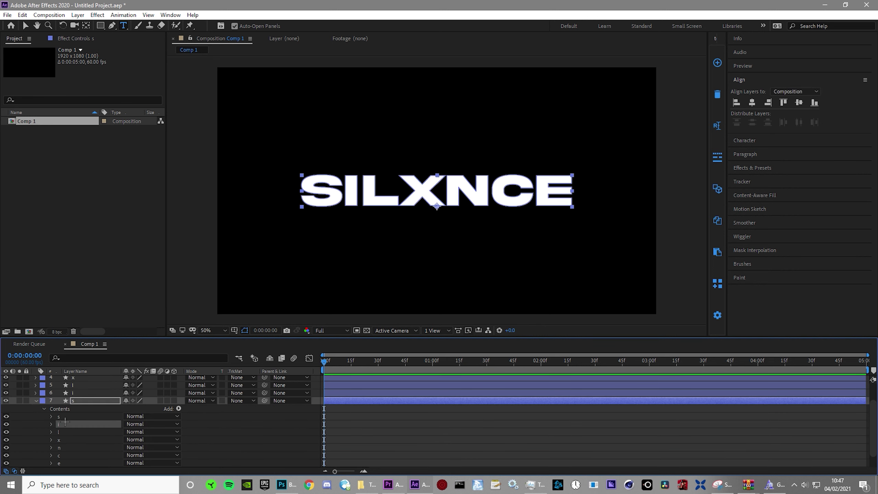
pyautogui.scroll(-1, 64, 423)
pyautogui.keyDown('shift'); pyautogui.click(56, 448); pyautogui.keyUp('shift')
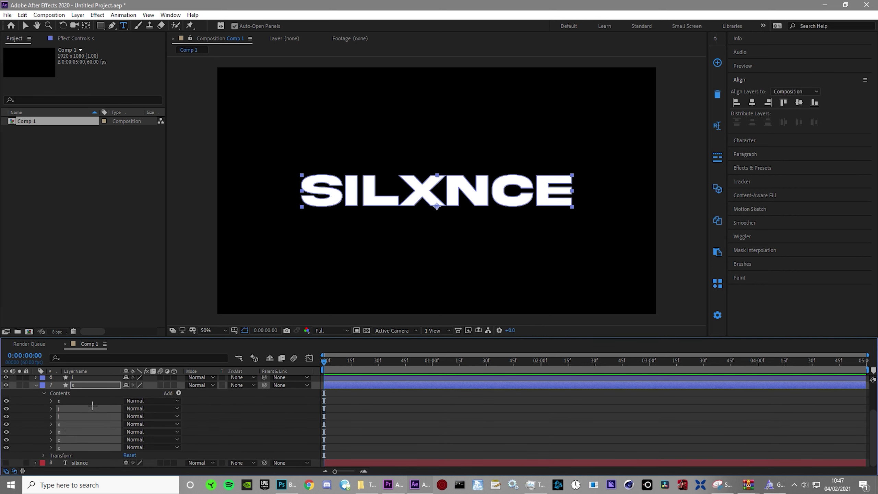
pyautogui.press('Delete')
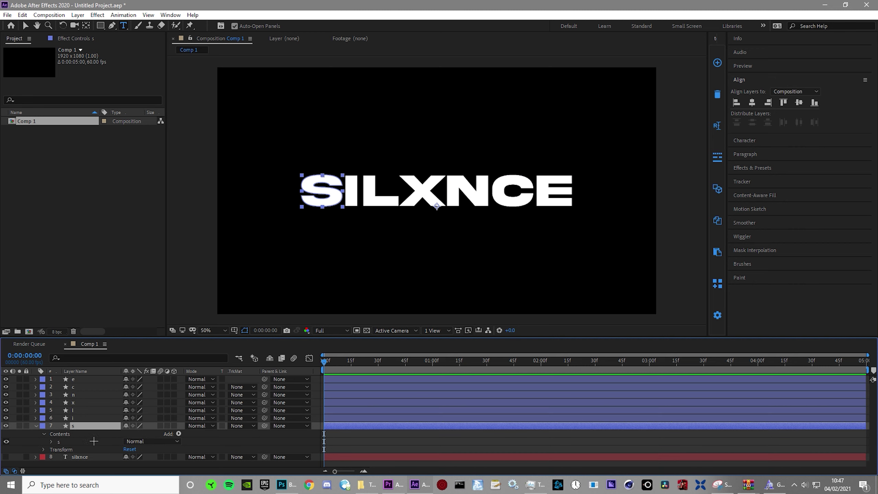
# Step: Delete every letter group except i from the contents of the i layer
pyautogui.click(36, 418)
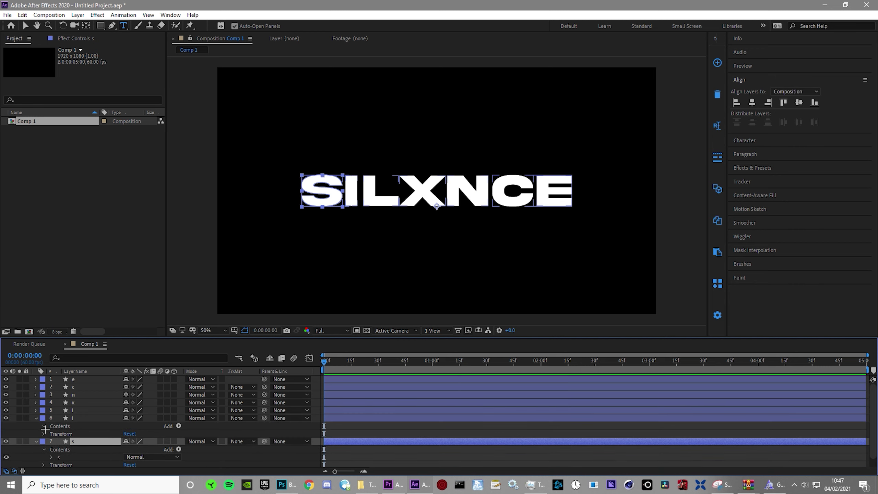
pyautogui.click(45, 427)
pyautogui.click(65, 419)
pyautogui.scroll(-1, 65, 426)
pyautogui.keyDown('shift'); pyautogui.click(63, 442); pyautogui.keyUp('shift')
pyautogui.keyDown('ctrl'); pyautogui.click(64, 403); pyautogui.keyUp('ctrl')
pyautogui.press('Delete')
# Step: Strip the l and x layers down to their own matching letter group
pyautogui.click(36, 410)
pyautogui.click(44, 418)
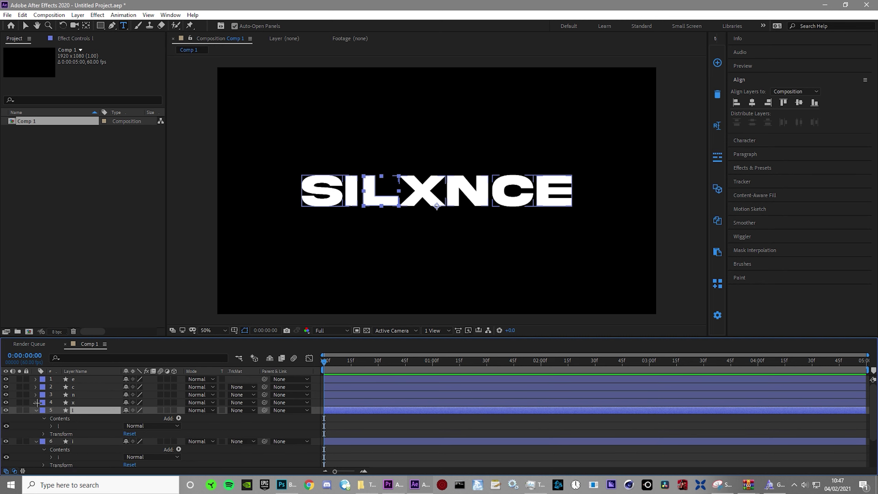
pyautogui.click(37, 403)
pyautogui.scroll(-1, 65, 426)
pyautogui.press('Delete')
# Step: Delete every letter group except n from the contents of the n layer
pyautogui.click(36, 395)
pyautogui.click(65, 411)
pyautogui.keyDown('shift'); pyautogui.click(64, 457); pyautogui.keyUp('shift')
pyautogui.keyDown('ctrl'); pyautogui.click(69, 442); pyautogui.keyUp('ctrl')
pyautogui.press('Delete')
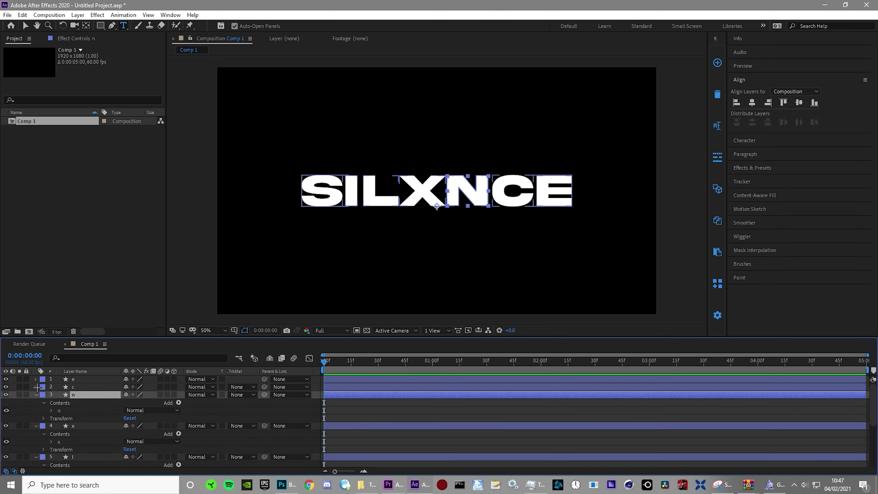
# Step: Remove all non-matching letter groups from the c and e layers, and collapse the layers' properties
pyautogui.click(36, 387)
pyautogui.click(44, 395)
pyautogui.click(63, 403)
pyautogui.press('Delete')
pyautogui.click(36, 380)
pyautogui.click(45, 387)
pyautogui.press('Delete')
pyautogui.click(354, 392)
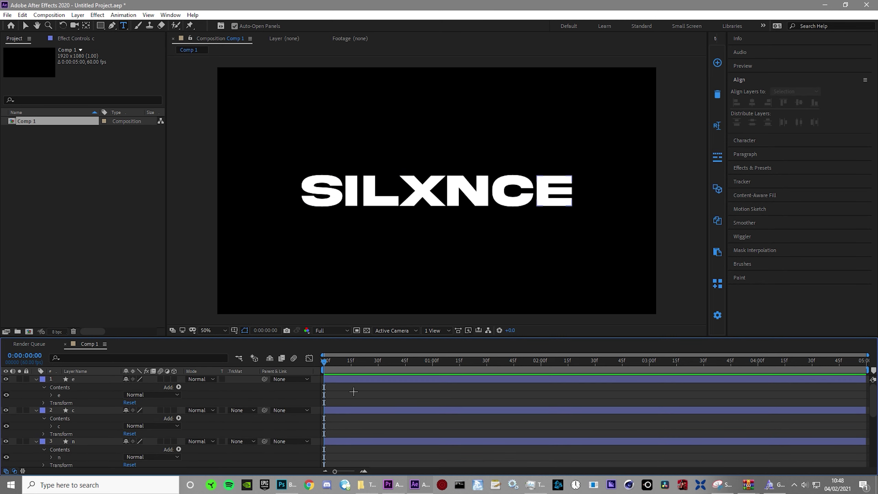
pyautogui.press('u')
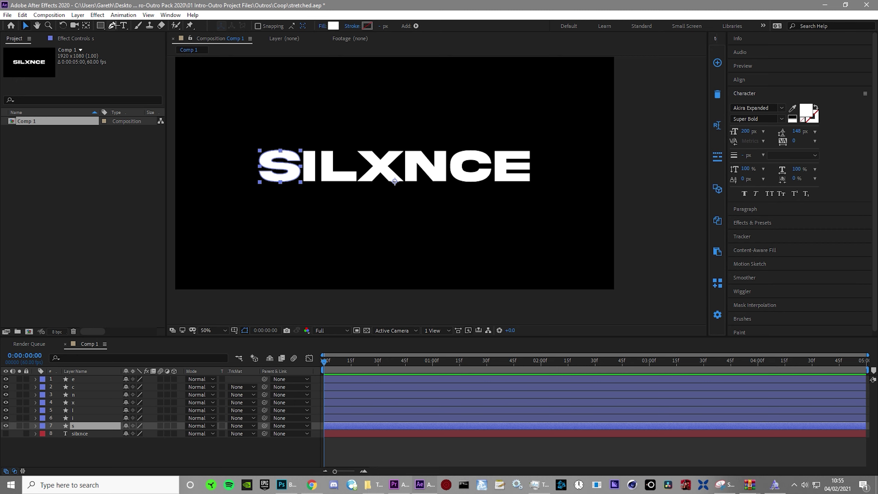
# Step: Add a Pen tool vertex just right of each of the S path's six middle points, from its bottom edge to its top edge
pyautogui.click(116, 26)
pyautogui.scroll(1, 194, 207)
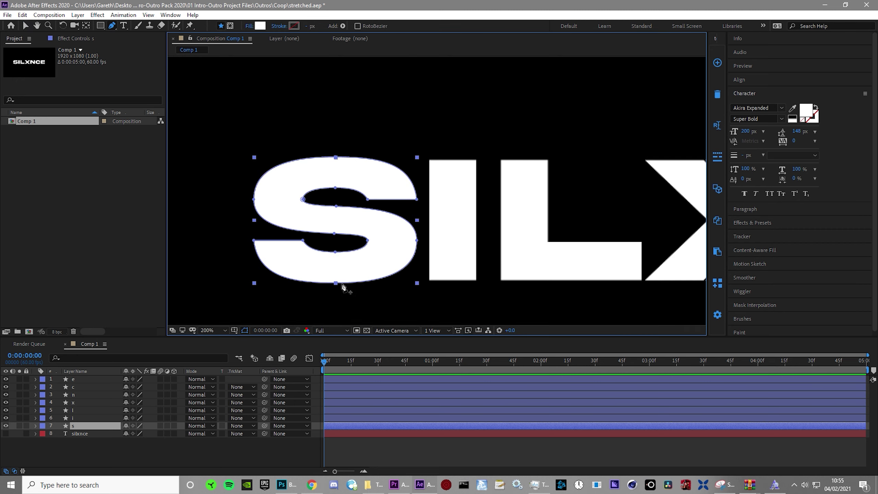
pyautogui.click(341, 283)
pyautogui.click(343, 252)
pyautogui.click(342, 234)
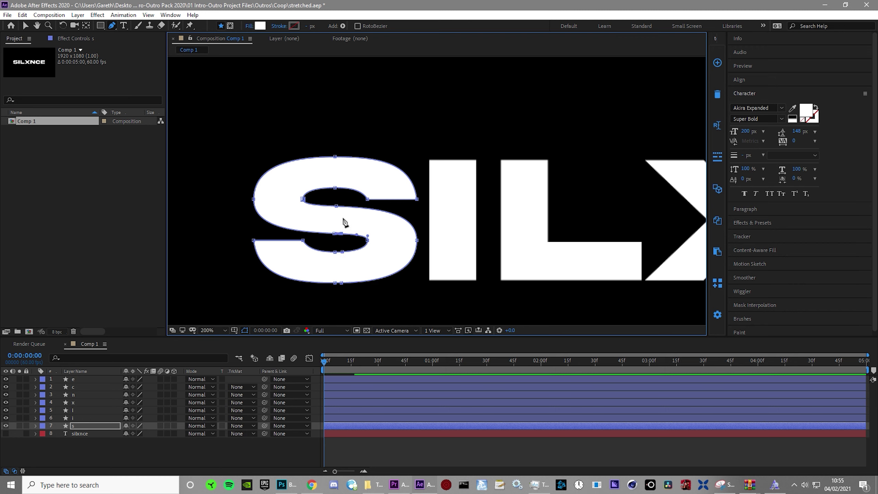
pyautogui.click(341, 206)
pyautogui.click(341, 156)
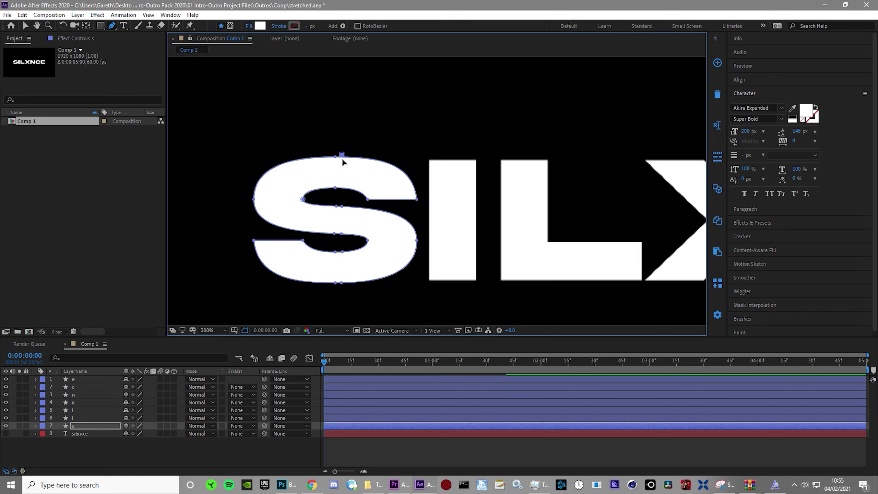
pyautogui.hotkey('ctrl', 'z')
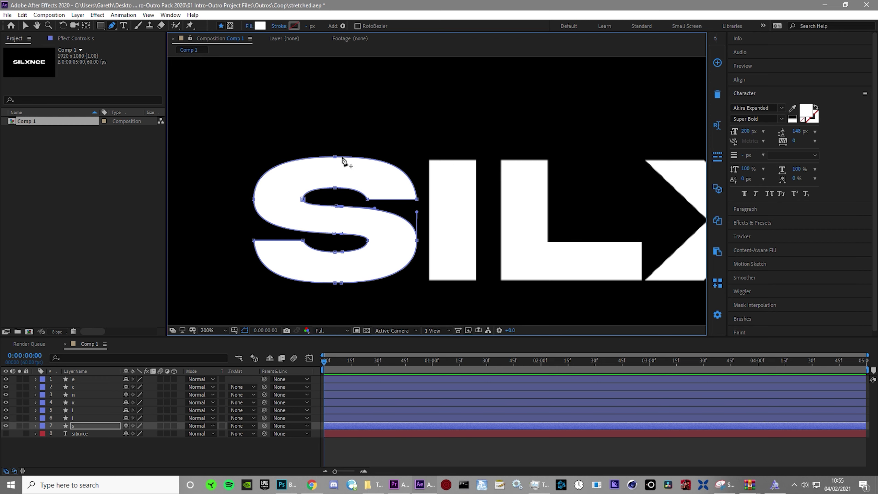
pyautogui.click(342, 156)
pyautogui.click(342, 188)
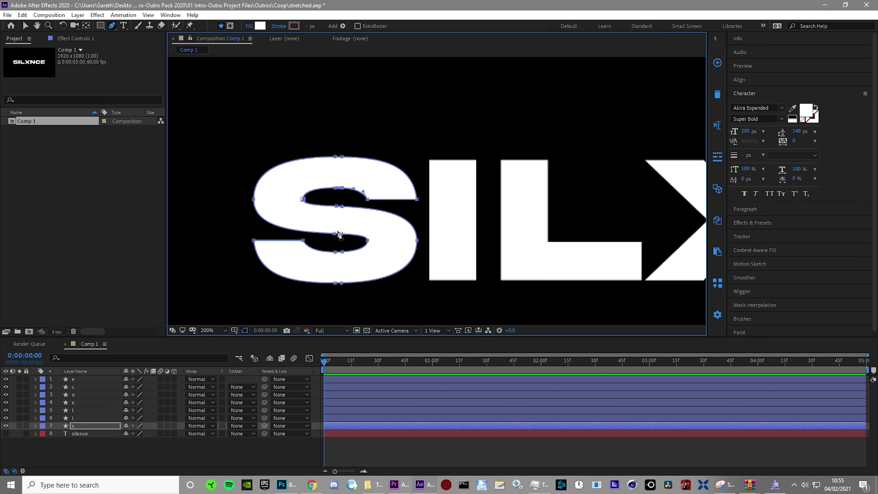
pyautogui.click(335, 283)
pyautogui.click(25, 28)
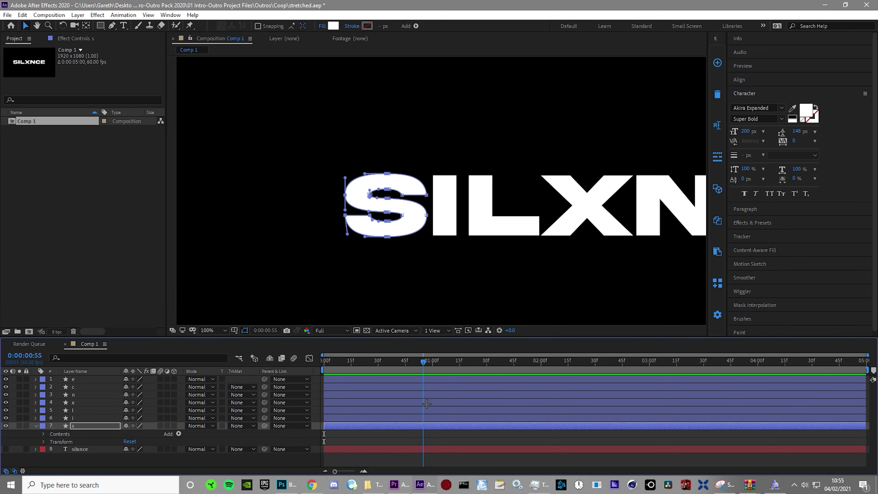
# Step: Keyframe the S path at 1 second, and at frame 30 stretch its left-hand points leftward to about two and a half times the letter's width
pyautogui.moveTo(425, 409); pyautogui.dragTo(432, 408)
pyautogui.click(43, 434)
pyautogui.moveTo(405, 361); pyautogui.dragTo(378, 373)
pyautogui.click(385, 257)
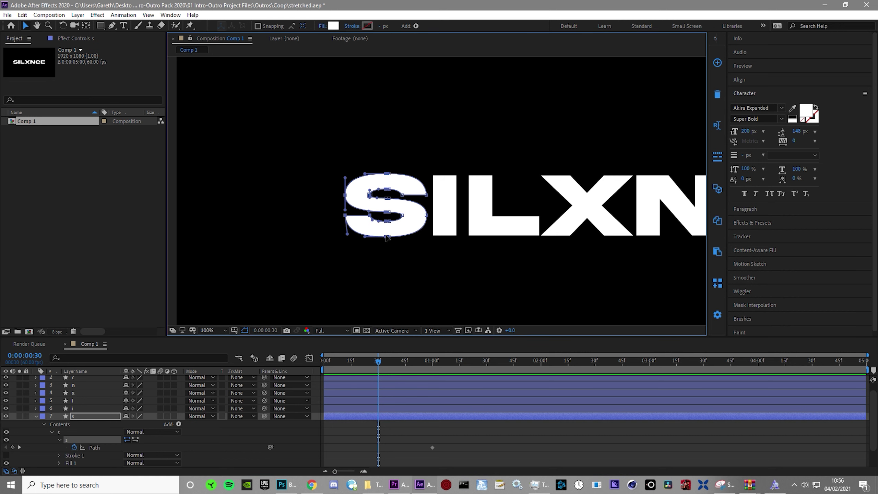
pyautogui.moveTo(386, 238); pyautogui.dragTo(257, 233)
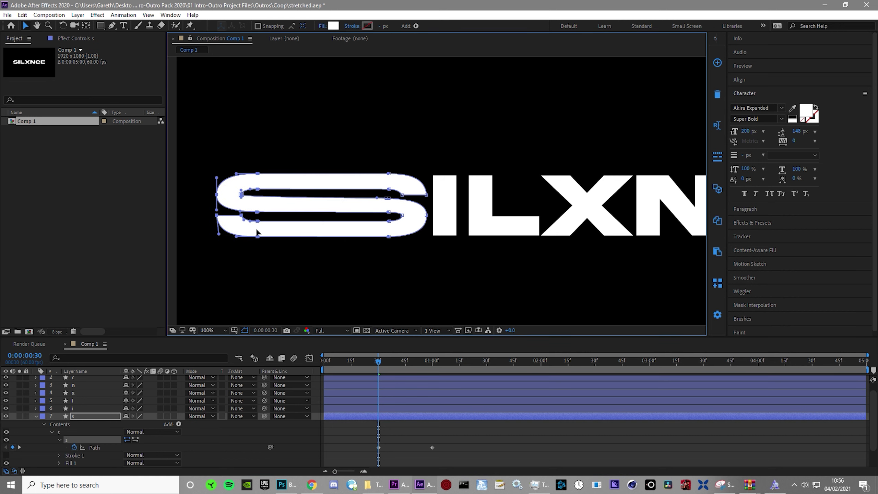
pyautogui.click(437, 290)
pyautogui.press(',')
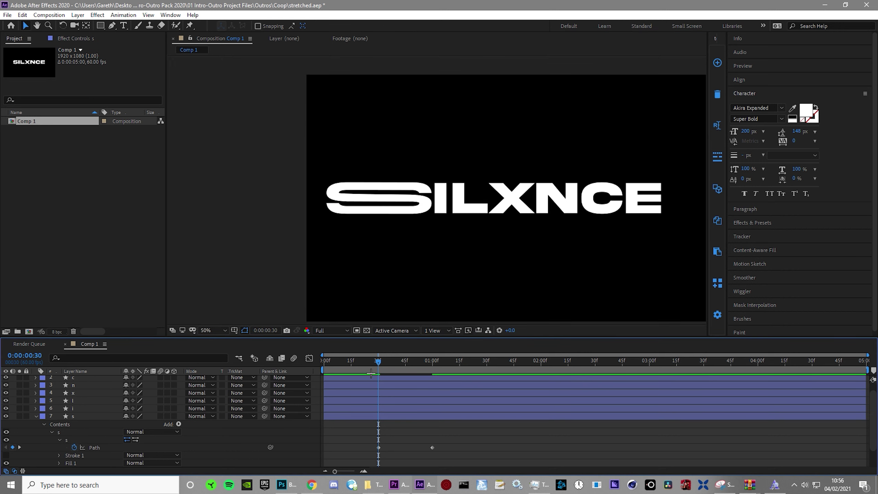
# Step: Add a path keyframe at frame 0 and move the whole stretched S fully off the canvas to the left
pyautogui.moveTo(377, 363); pyautogui.dragTo(271, 358)
pyautogui.click(217, 461)
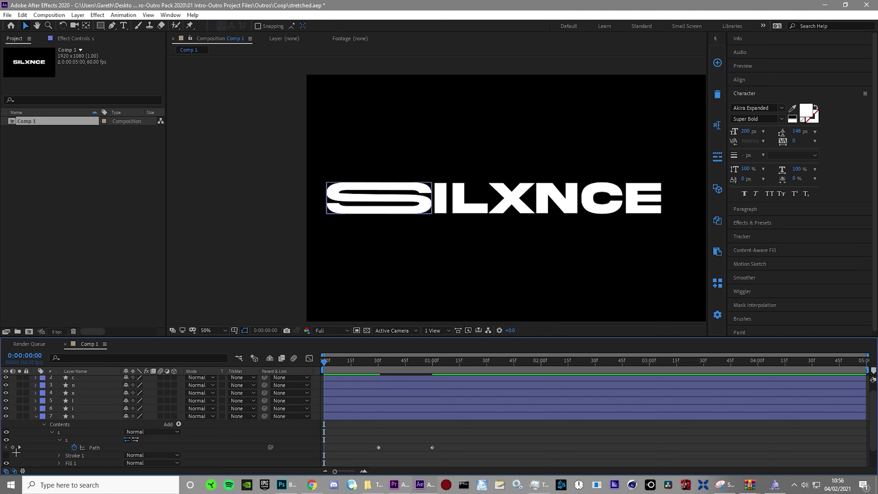
pyautogui.click(12, 447)
pyautogui.moveTo(296, 153); pyautogui.dragTo(435, 244)
pyautogui.press(',')
pyautogui.hotkey('shift', 'Left')
pyautogui.hotkey('shift', 'Left')
pyautogui.hotkey('shift', 'Left')
pyautogui.hotkey('shift', 'Left')
pyautogui.hotkey('shift', 'Left')
pyautogui.hotkey('shift', 'Left')
pyautogui.hotkey('shift', 'Left')
pyautogui.hotkey('shift', 'Left')
pyautogui.hotkey('shift', 'Left')
pyautogui.hotkey('shift', 'Left')
pyautogui.hotkey('shift', 'Left')
pyautogui.hotkey('shift', 'Left')
pyautogui.hotkey('shift', 'Left')
pyautogui.hotkey('shift', 'Left')
pyautogui.hotkey('shift', 'Left')
pyautogui.hotkey('shift', 'Left')
pyautogui.hotkey('shift', 'Left')
pyautogui.hotkey('shift', 'Left')
pyautogui.hotkey('shift', 'Left')
pyautogui.hotkey('shift', 'Left')
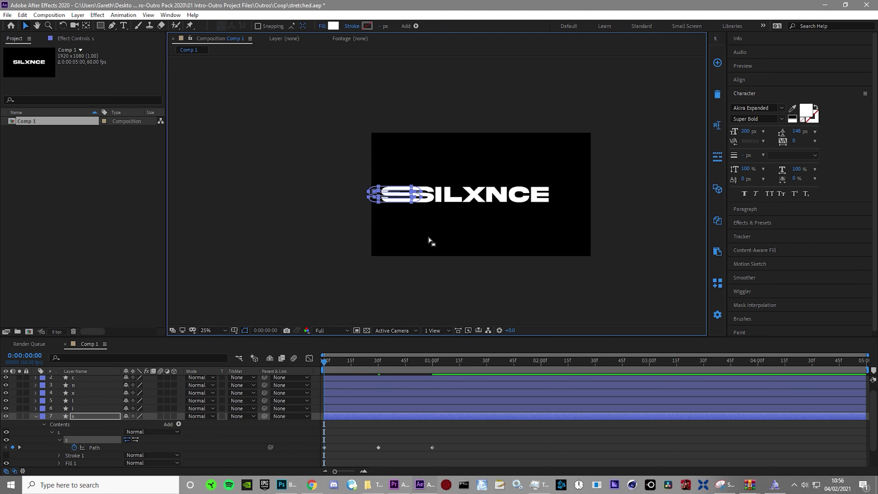
pyautogui.press('.')
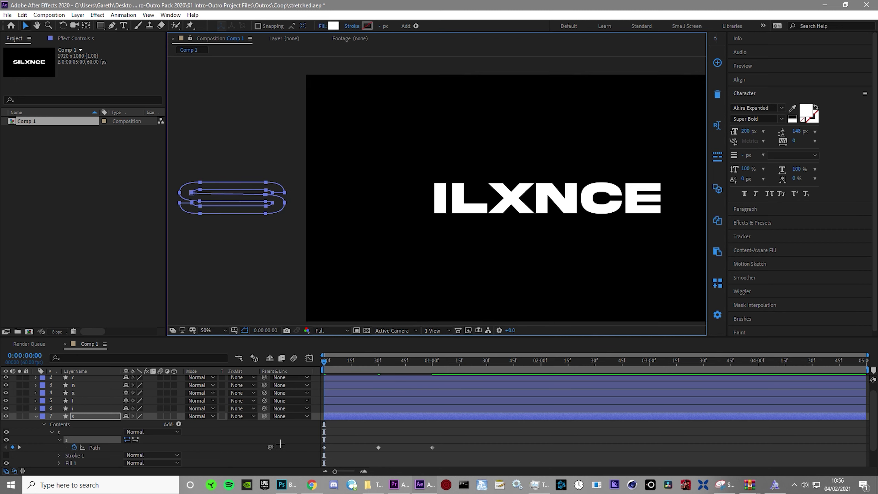
# Step: Ease all three S path keyframes and shape their speed graph into a sharp peak at the frame 30 keyframe
pyautogui.click(358, 444)
pyautogui.moveTo(321, 440); pyautogui.dragTo(470, 456)
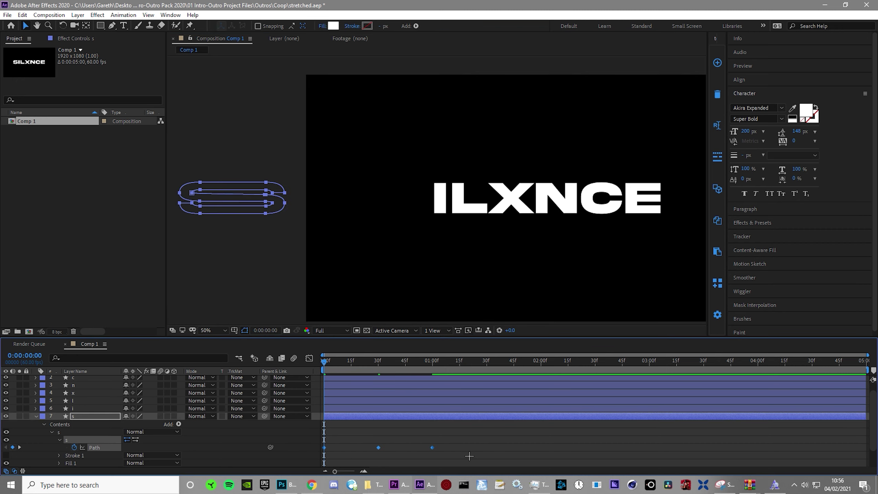
pyautogui.click(309, 359)
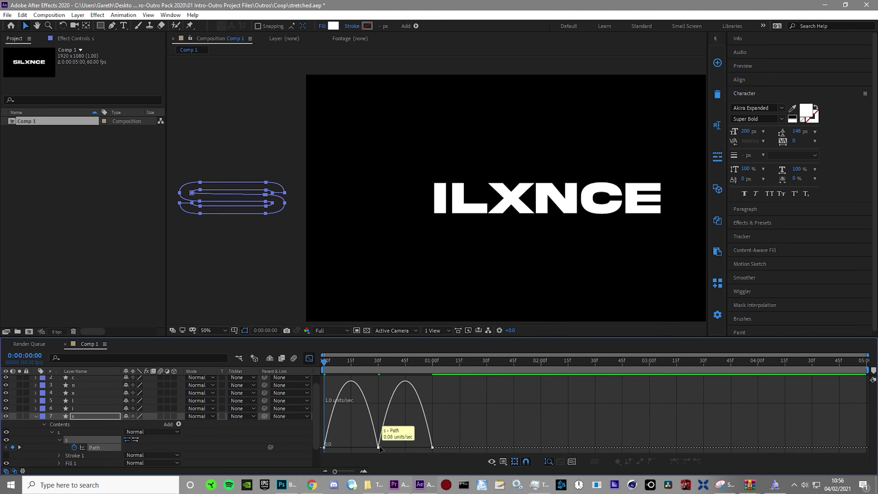
pyautogui.moveTo(387, 447); pyautogui.dragTo(350, 448)
pyautogui.click(393, 444)
pyautogui.click(378, 448)
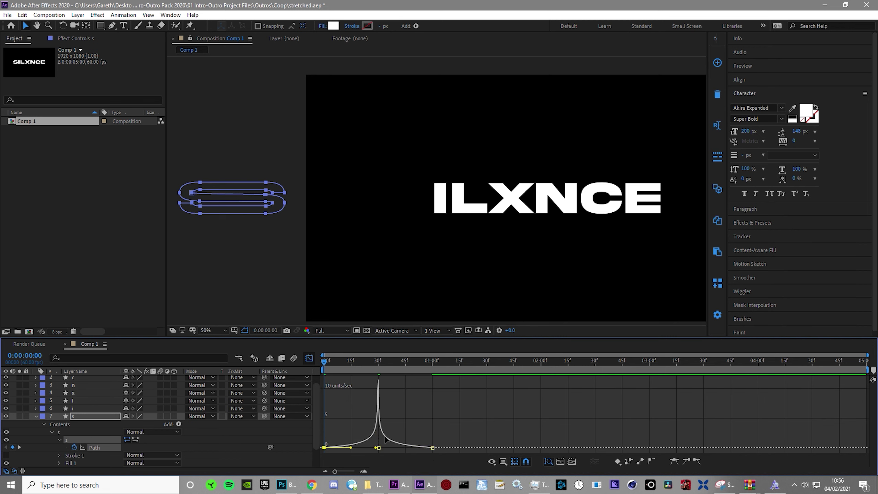
pyautogui.rightClick(414, 419)
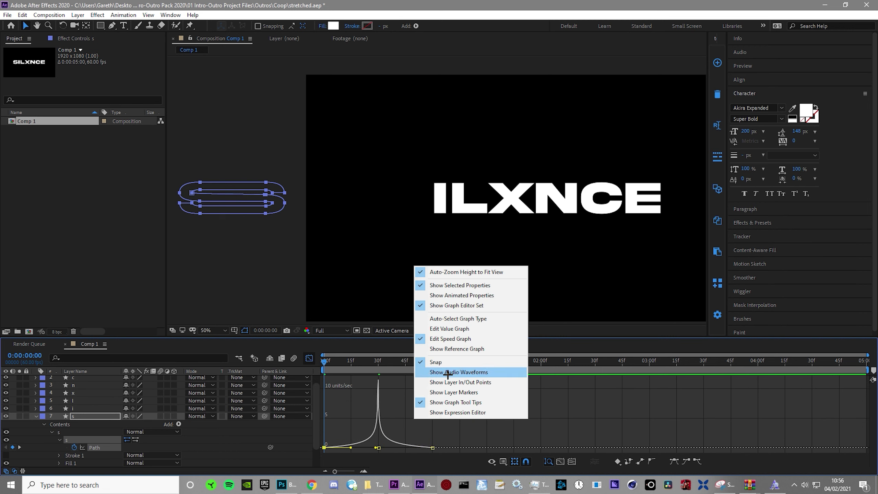
pyautogui.click(334, 405)
pyautogui.click(310, 359)
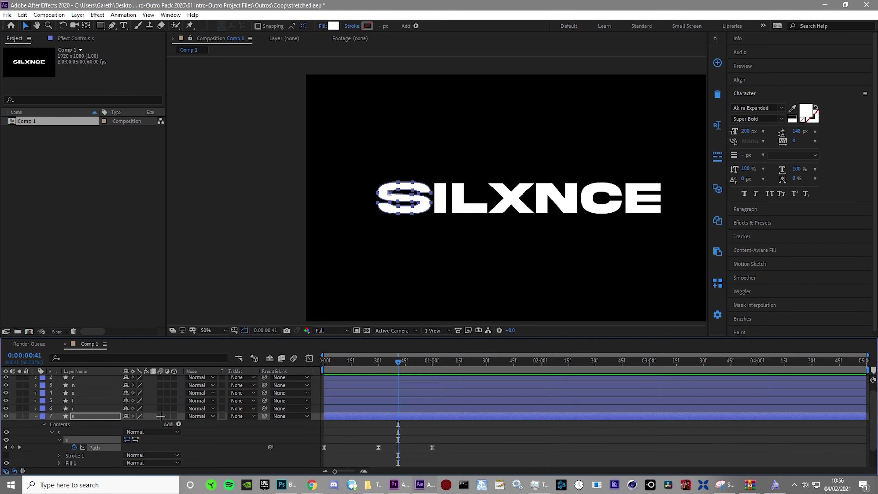
# Step: Enable motion blur on the s layer, move its second and third path keyframes to frames 18 and 43, and preview the timing
pyautogui.press('space')
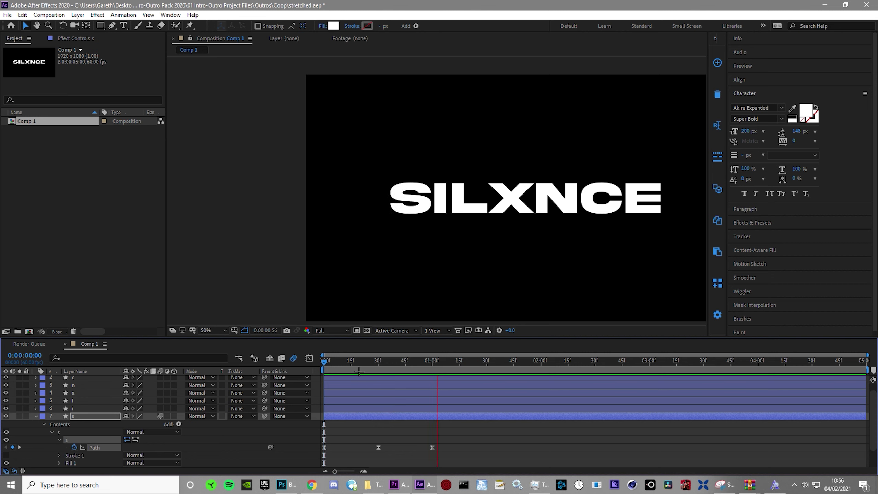
pyautogui.click(352, 362)
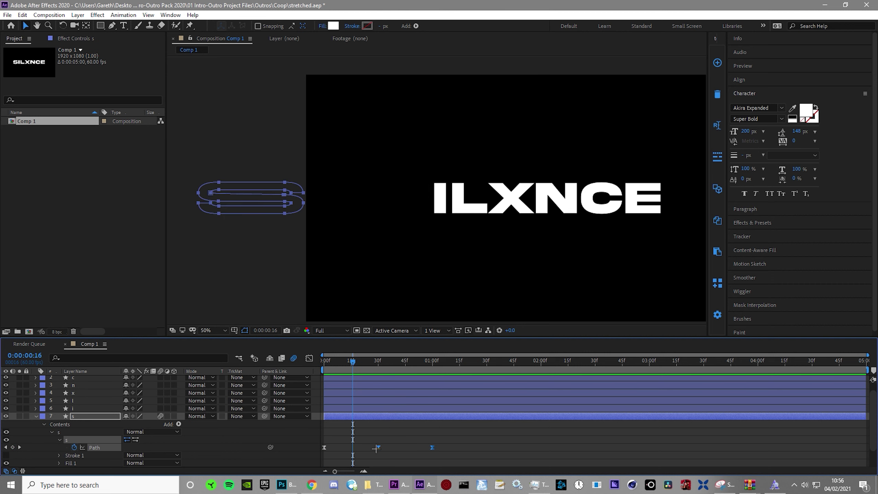
pyautogui.moveTo(378, 448); pyautogui.dragTo(357, 449)
pyautogui.click(388, 447)
pyautogui.moveTo(410, 450); pyautogui.dragTo(401, 452)
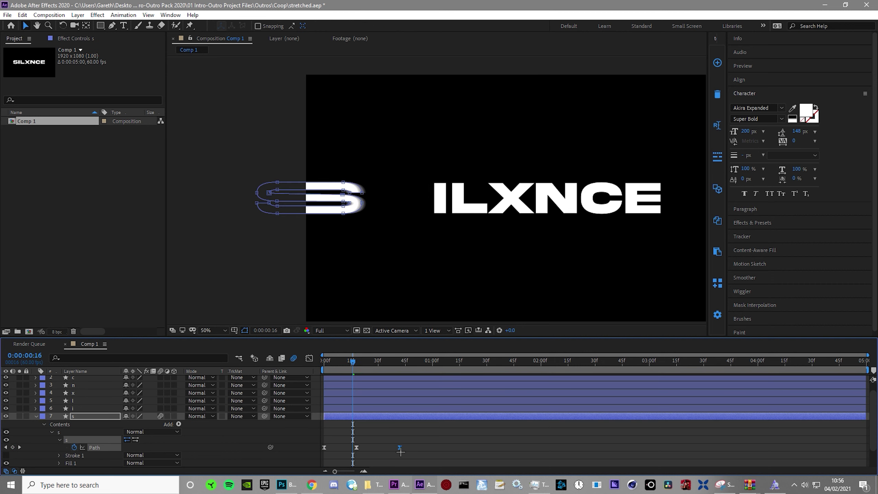
pyautogui.press('space')
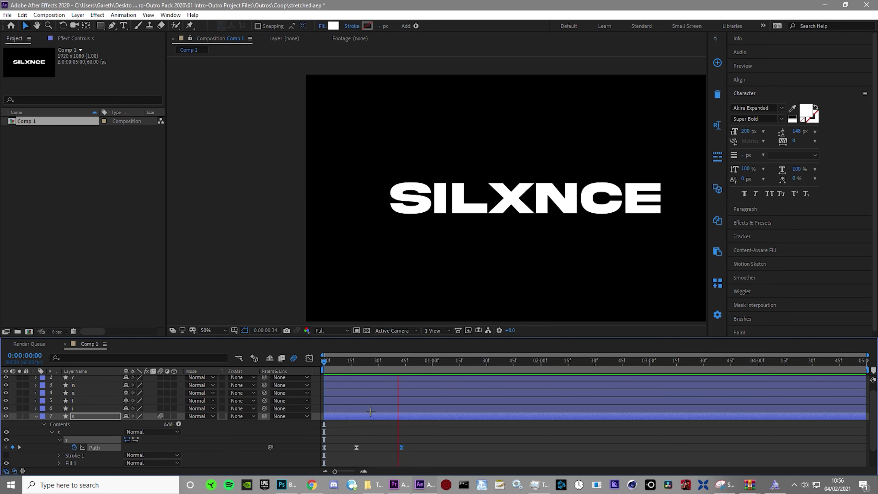
pyautogui.click(364, 363)
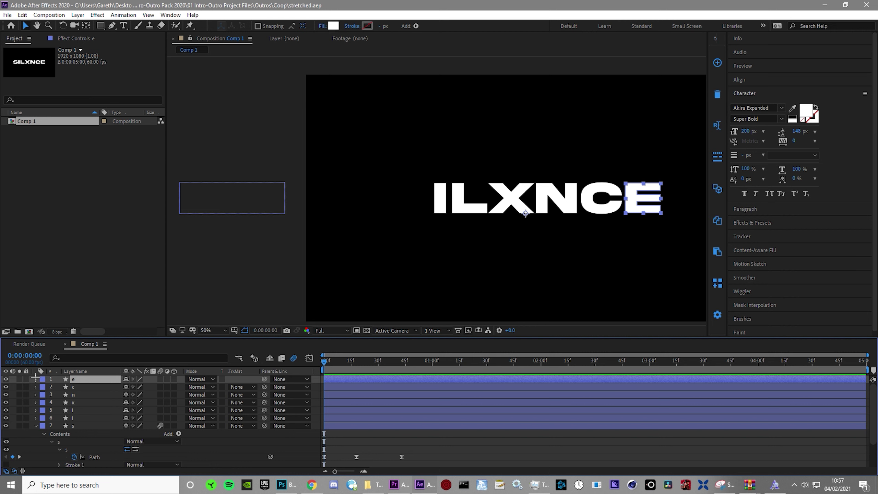
# Step: Expand the e layer's contents and keyframe its path at frame 43, aligned with the S path's last keyframe
pyautogui.click(36, 379)
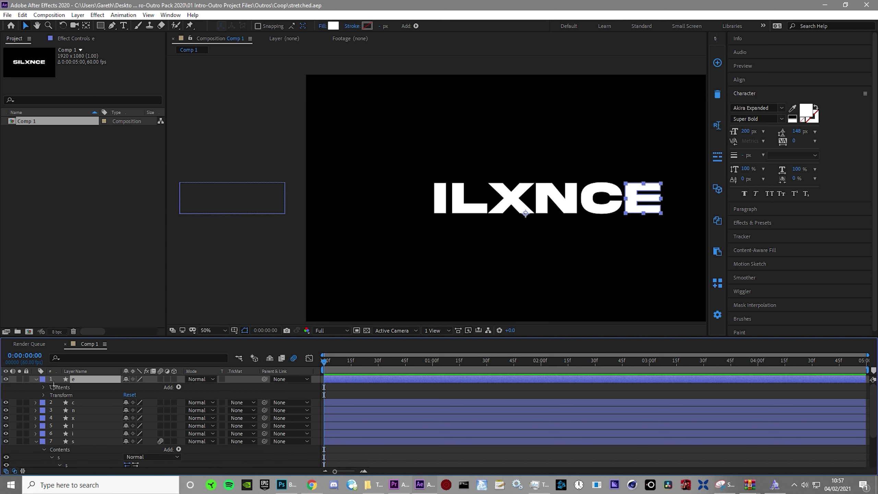
pyautogui.click(44, 387)
pyautogui.click(48, 396)
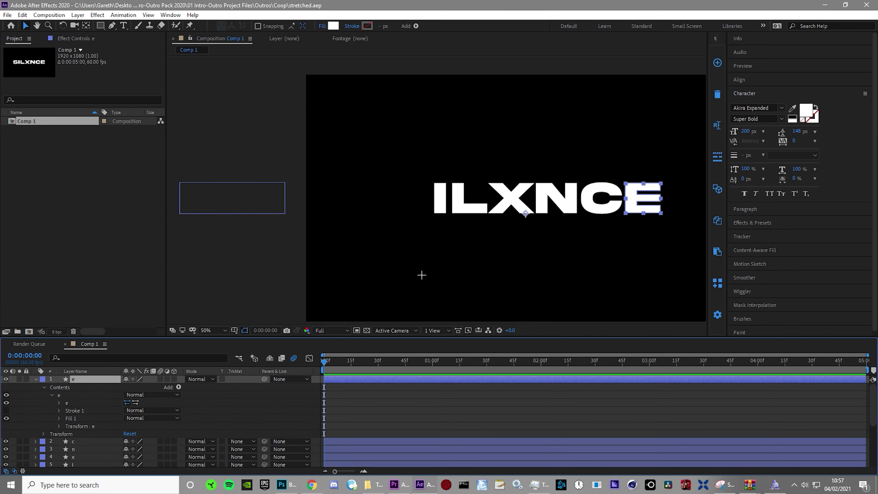
pyautogui.moveTo(422, 275); pyautogui.dragTo(257, 281)
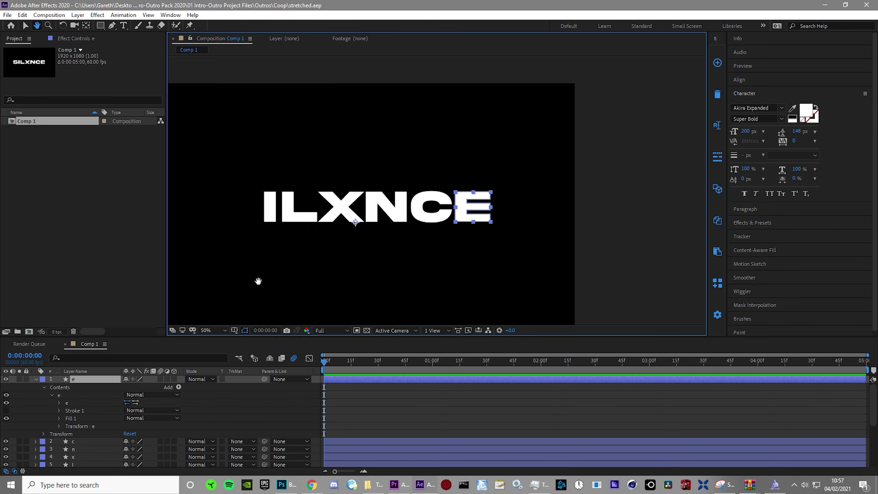
pyautogui.click(60, 403)
pyautogui.click(73, 411)
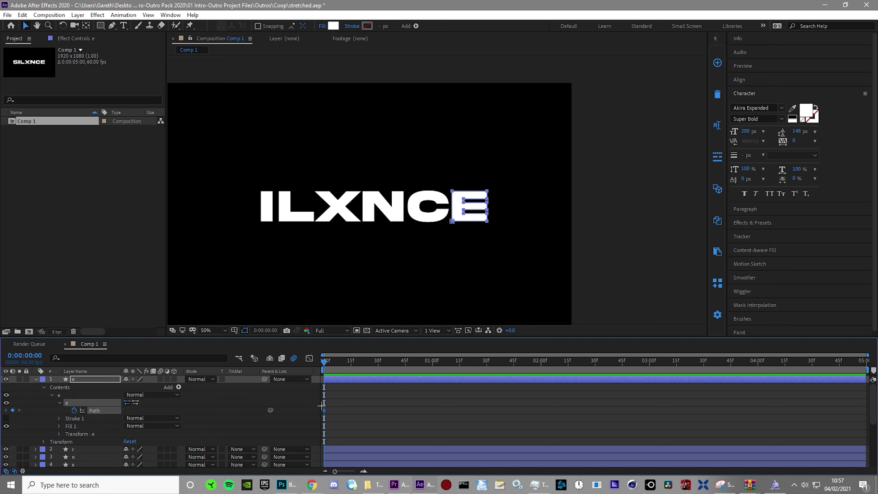
pyautogui.scroll(-5, 415, 381)
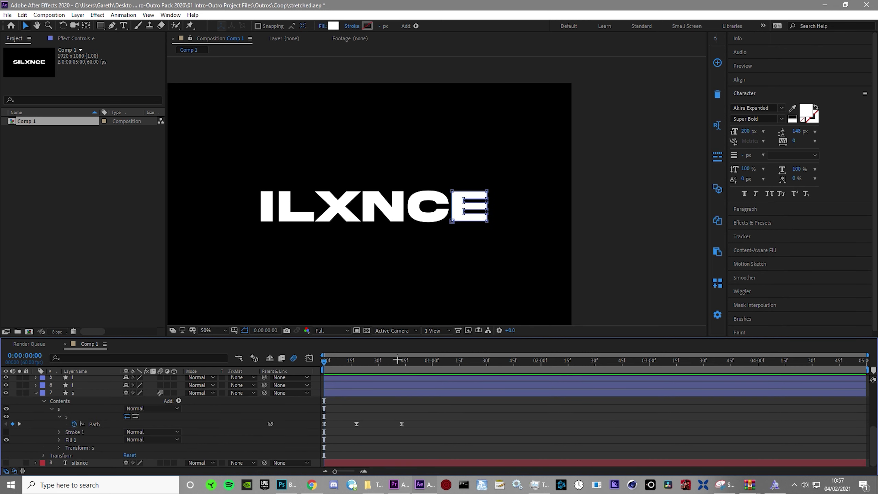
pyautogui.click(403, 361)
pyautogui.moveTo(403, 361); pyautogui.dragTo(401, 362)
pyautogui.scroll(5, 415, 385)
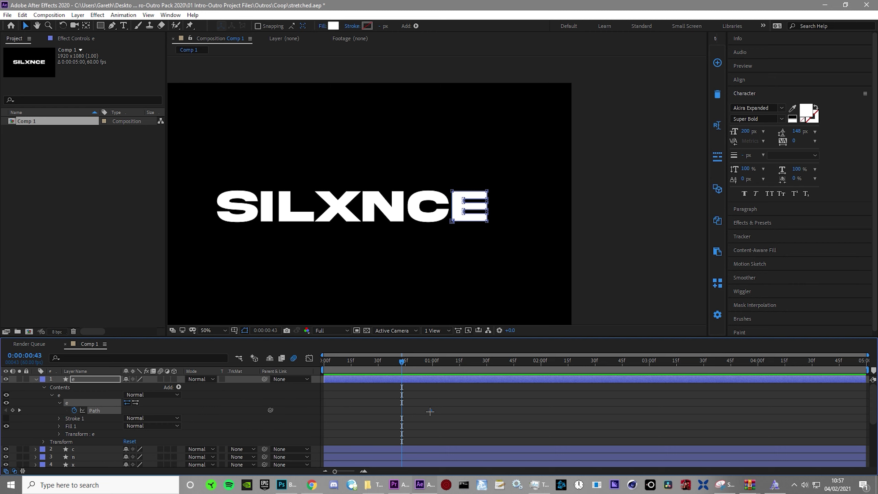
# Step: At frame 18, stretch the E path's right-hand points rightward to about two and a half times the letter's width
pyautogui.scroll(-5, 369, 363)
pyautogui.moveTo(370, 362); pyautogui.dragTo(356, 362)
pyautogui.scroll(5, 371, 386)
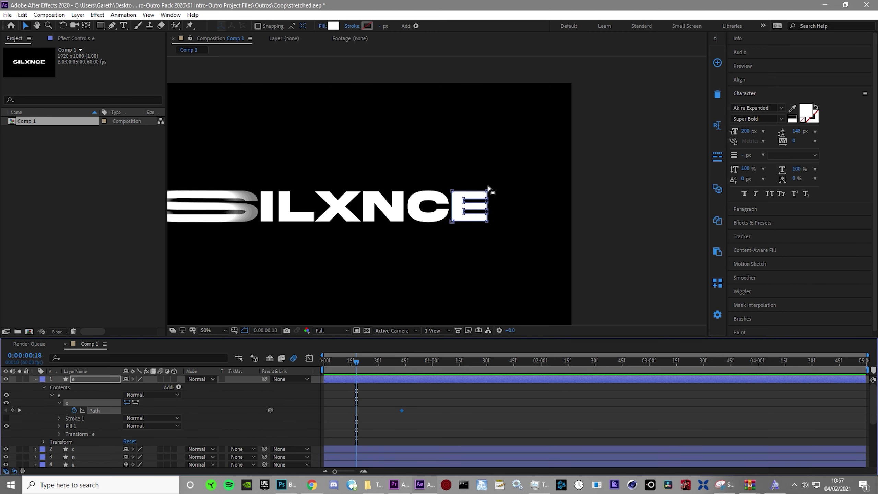
pyautogui.moveTo(471, 178); pyautogui.dragTo(545, 225)
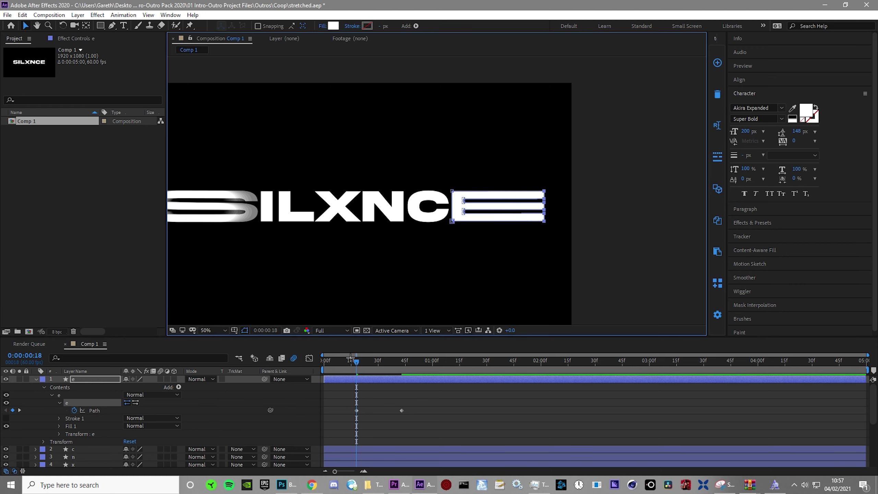
# Step: At frame 0, move the whole stretched E path off the canvas to the right
pyautogui.press('Home')
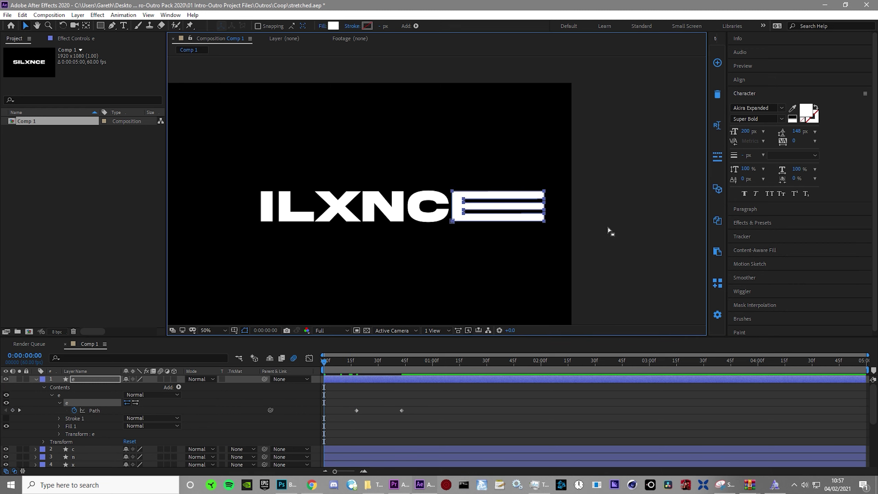
pyautogui.press(',')
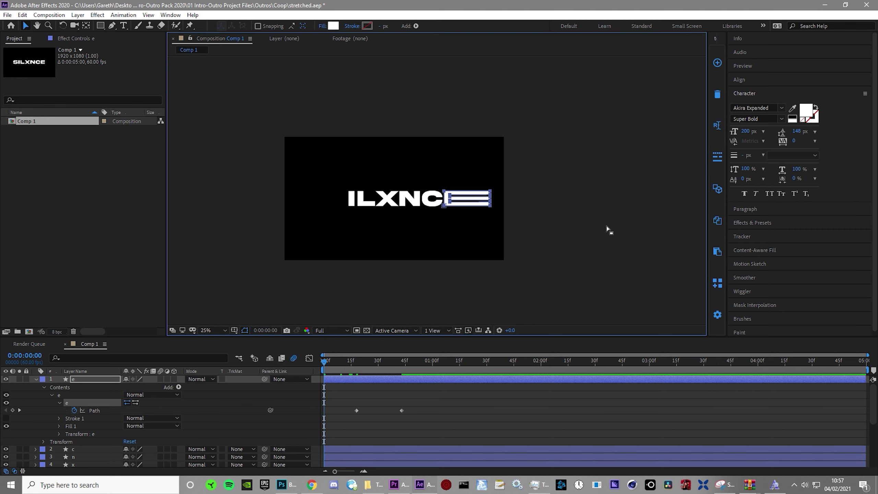
pyautogui.hotkey('shift', 'Right')
pyautogui.press('.')
pyautogui.press('.')
pyautogui.press('.')
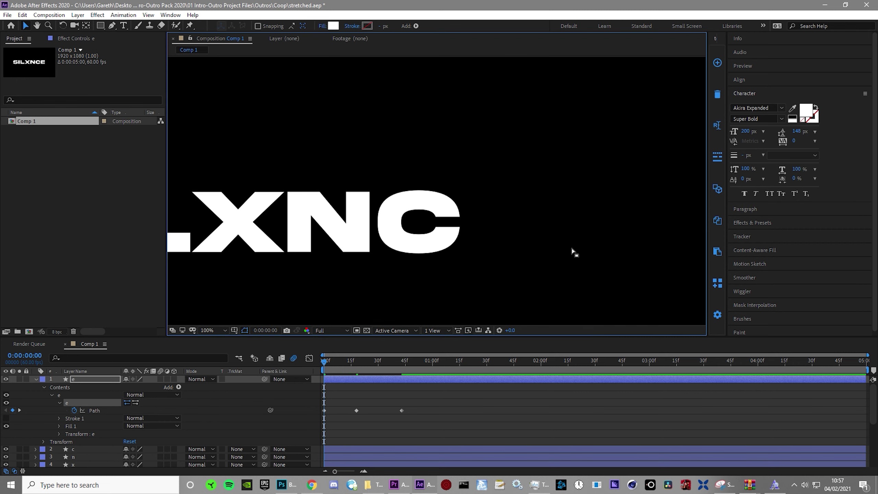
pyautogui.press(',')
pyautogui.press(',')
pyautogui.press(',')
pyautogui.press(',')
# Step: Ease the three E path keyframes, shape their speed graph into a sharp peak at frame 18, and preview the animation
pyautogui.moveTo(449, 404); pyautogui.dragTo(305, 421)
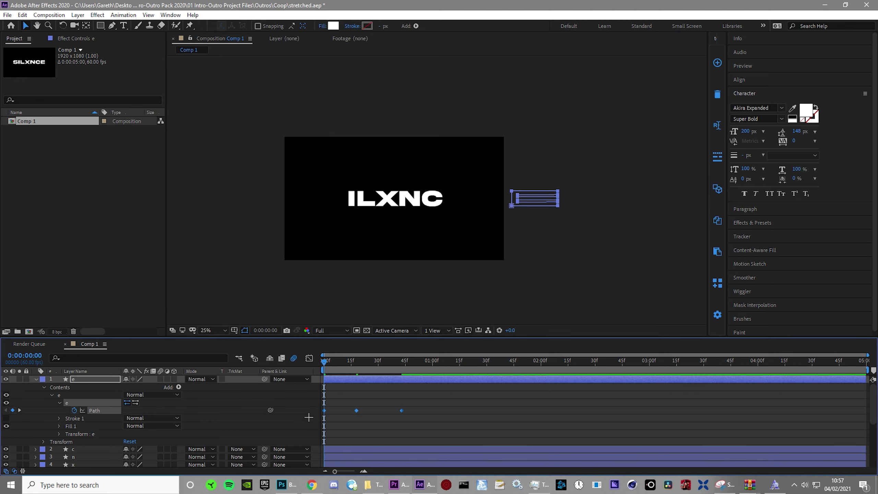
pyautogui.click(309, 359)
pyautogui.click(357, 448)
pyautogui.moveTo(364, 447); pyautogui.dragTo(341, 448)
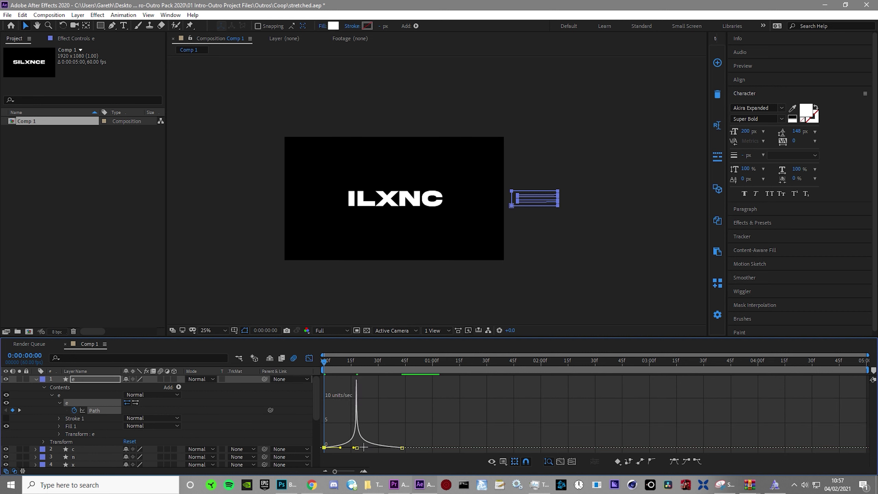
pyautogui.click(437, 408)
pyautogui.press('space')
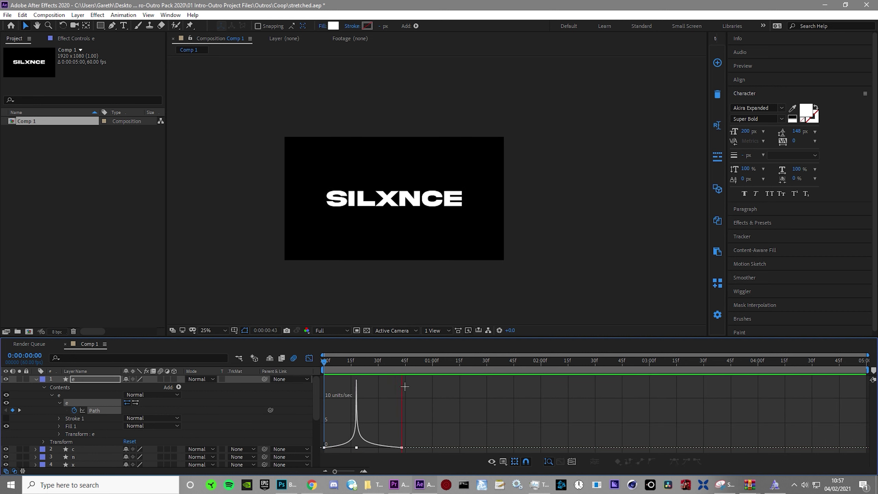
pyautogui.press('space')
pyautogui.click(310, 359)
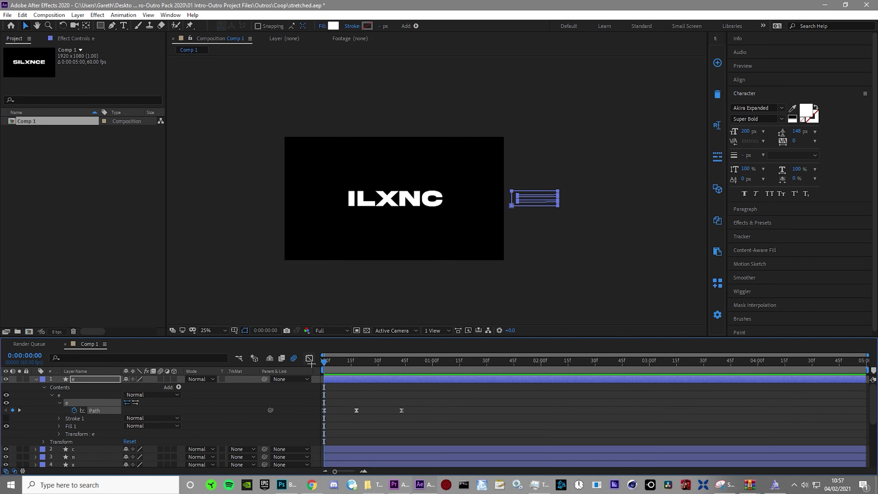
pyautogui.click(436, 413)
# Step: Expand the contents of the i layer and keyframe its path
pyautogui.scroll(-1, 408, 402)
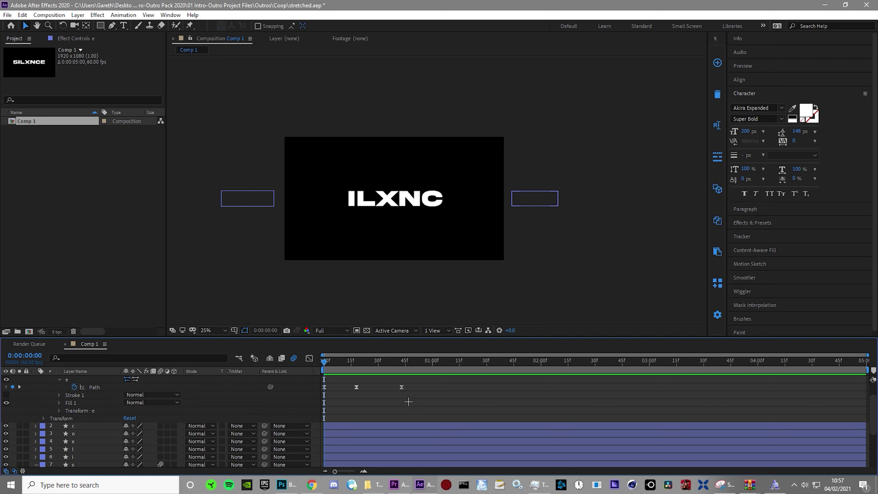
pyautogui.click(97, 429)
pyautogui.press('.')
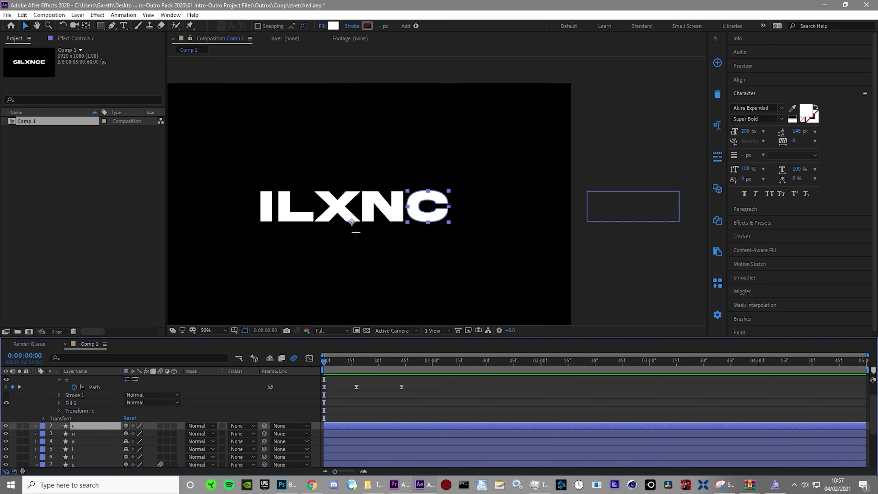
pyautogui.press('.')
pyautogui.click(88, 456)
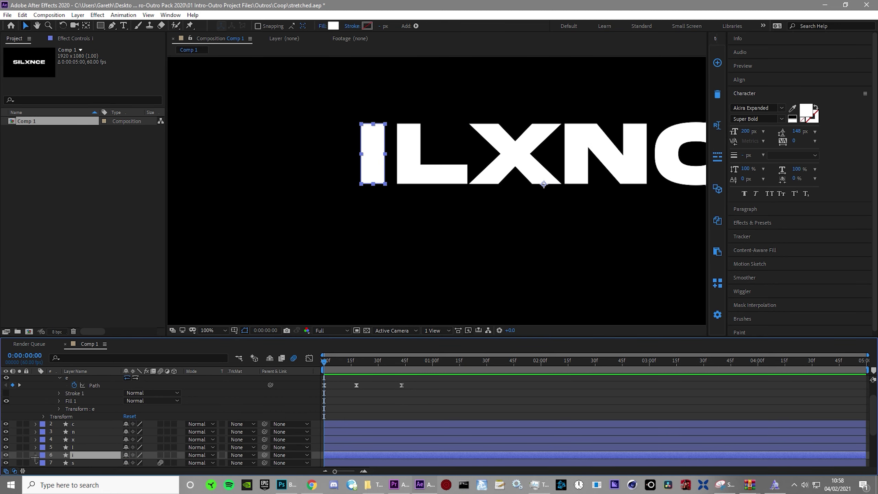
pyautogui.click(35, 456)
pyautogui.click(43, 417)
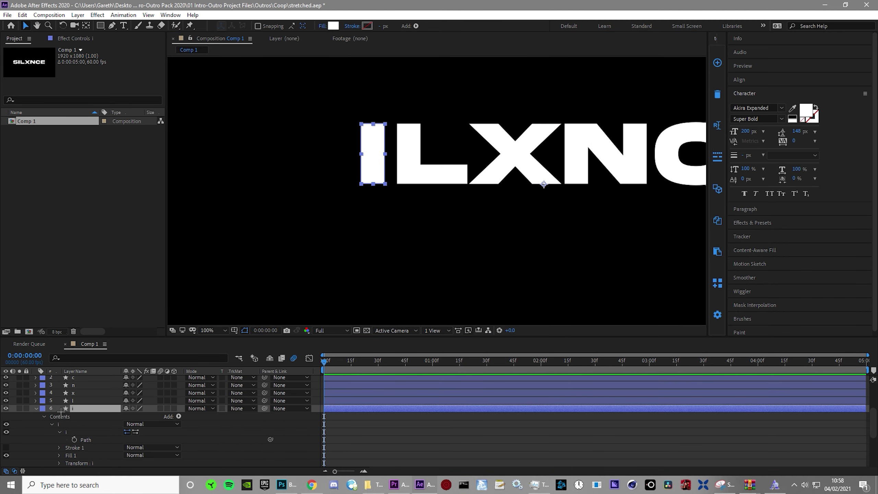
pyautogui.click(73, 440)
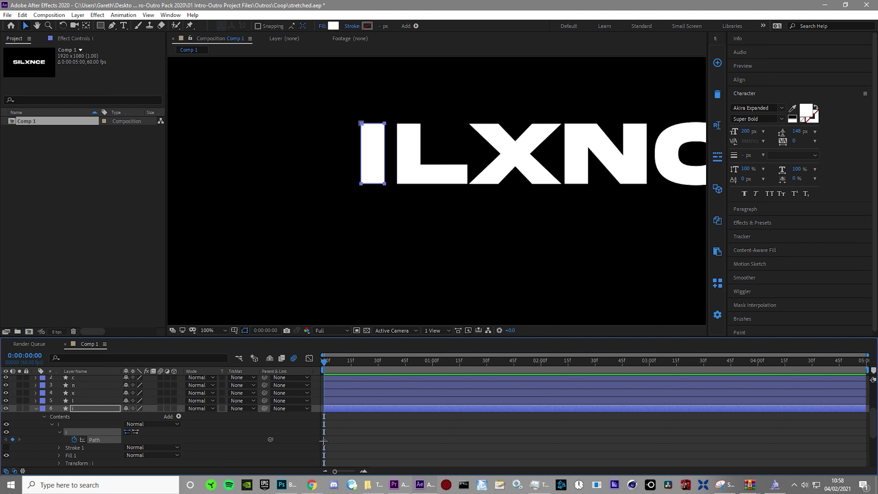
# Step: Move the I path keyframe to frame 43, aligned with the S path's last keyframe
pyautogui.scroll(-3, 408, 433)
pyautogui.moveTo(403, 365); pyautogui.dragTo(401, 365)
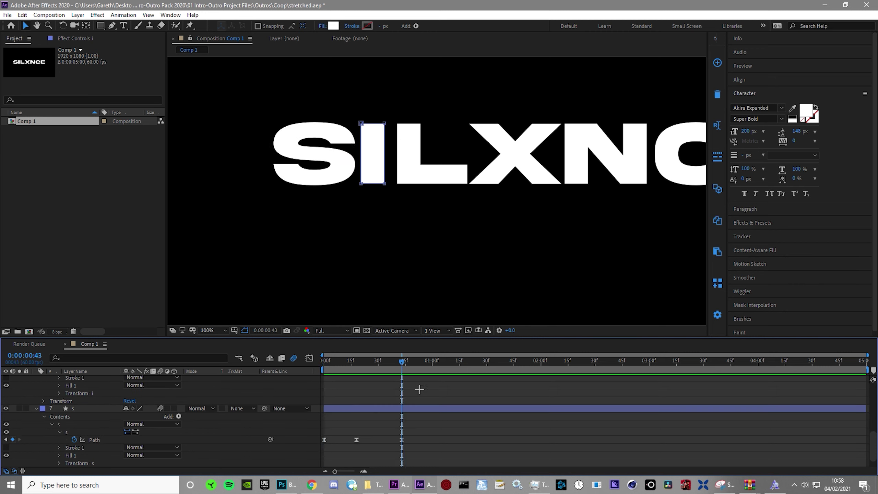
pyautogui.scroll(3, 419, 389)
pyautogui.moveTo(425, 417); pyautogui.dragTo(402, 418)
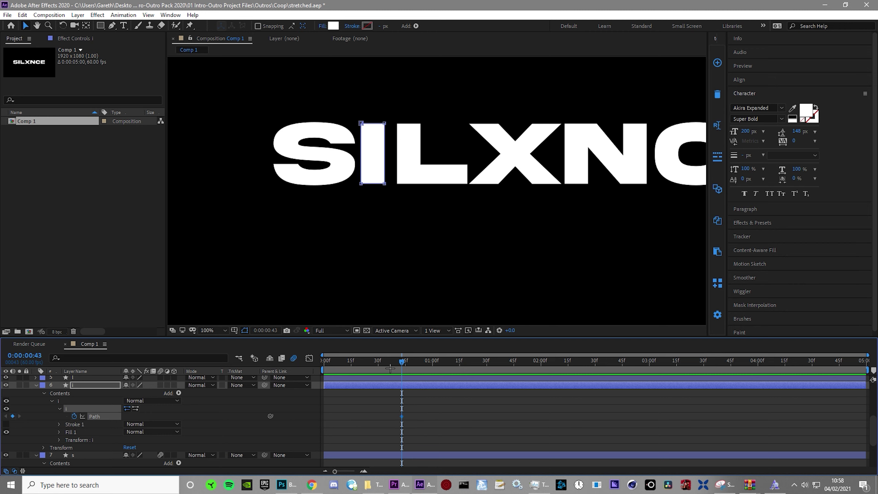
# Step: At frame 0, flatten the I path by moving its upper points down onto the letter's baseline
pyautogui.press('Home')
pyautogui.moveTo(347, 114); pyautogui.dragTo(387, 184)
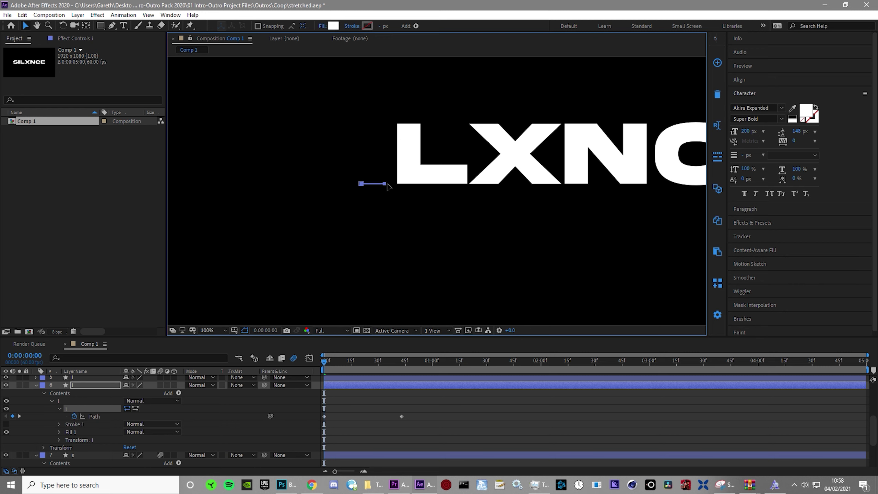
pyautogui.click(447, 424)
pyautogui.scroll(-1, 424, 248)
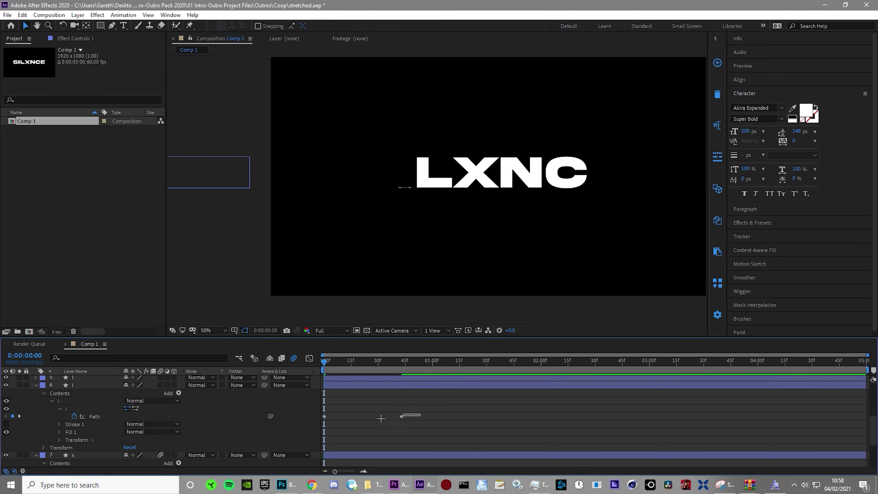
# Step: Ease the two I path keyframes, raise their influence to 100% for a sharp mid-way speed peak, and preview the animation
pyautogui.click(401, 417)
pyautogui.click(311, 361)
pyautogui.click(324, 448)
pyautogui.moveTo(337, 448); pyautogui.dragTo(363, 446)
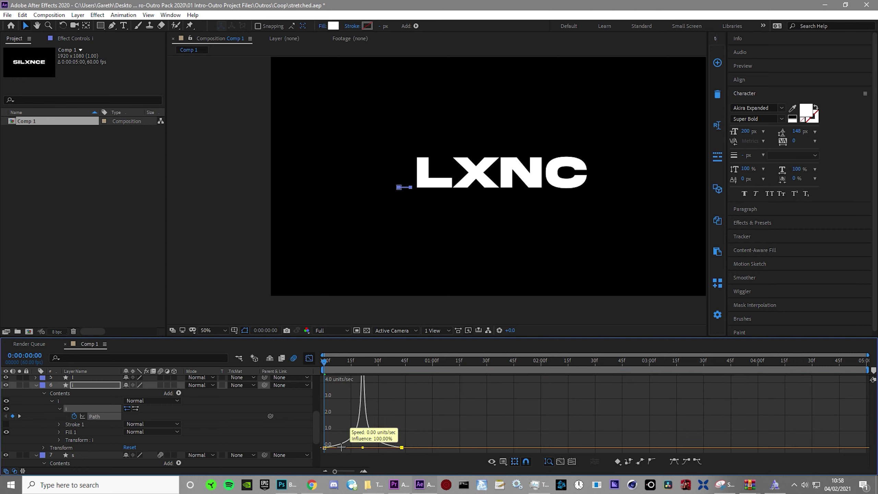
pyautogui.click(450, 410)
pyautogui.click(310, 360)
pyautogui.press('space')
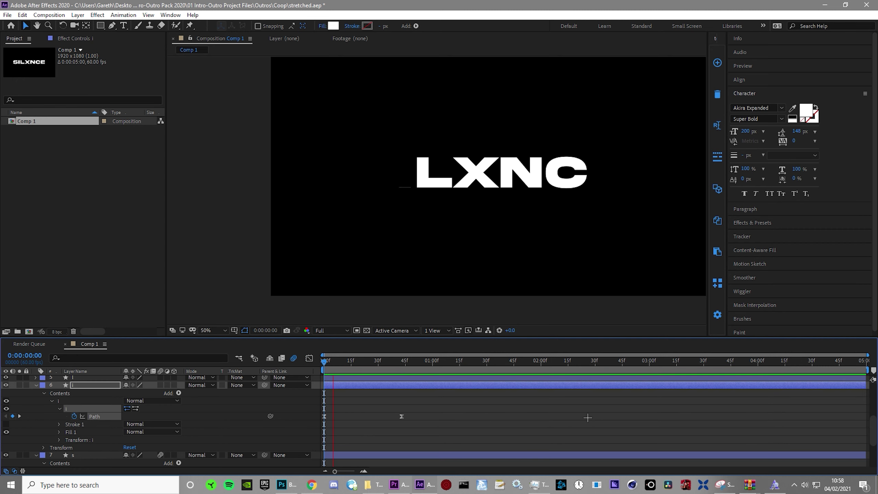
pyautogui.press('space')
pyautogui.press('space')
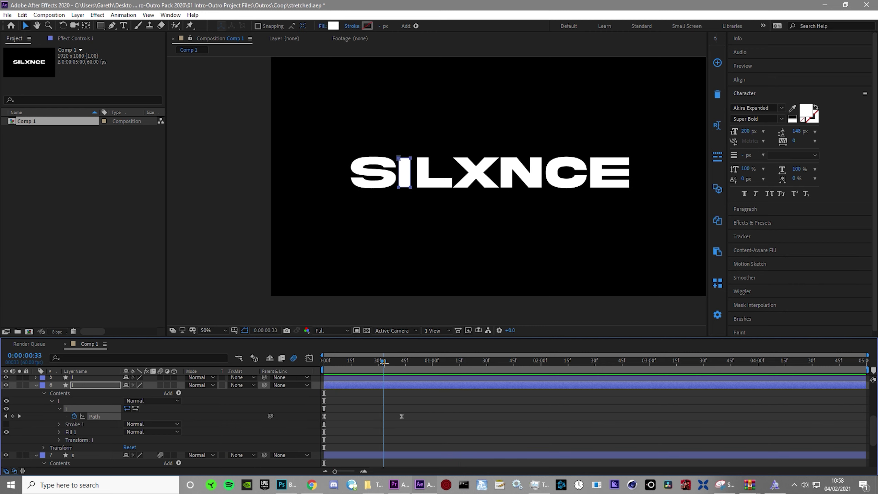
pyautogui.press('space')
# Step: Collapse the i and s layers in the timeline and select the L shape layer
pyautogui.moveTo(325, 361); pyautogui.dragTo(342, 389)
pyautogui.scroll(4, 346, 395)
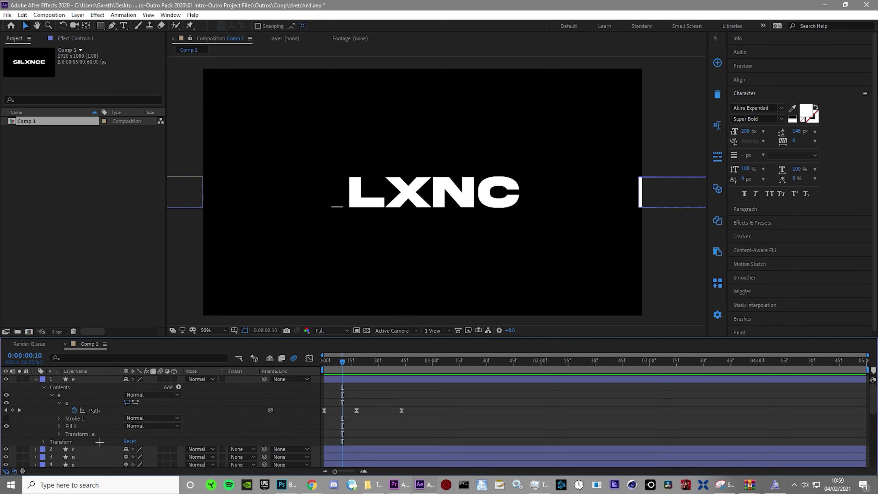
pyautogui.scroll(-5, 99, 442)
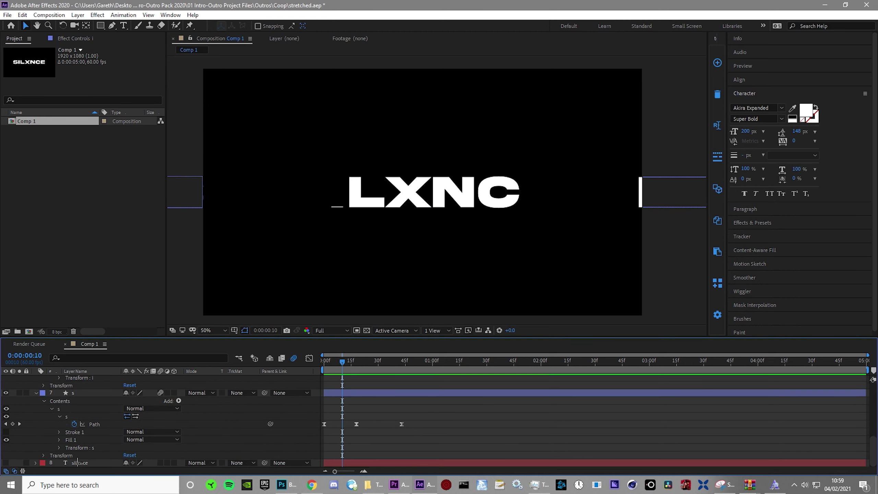
pyautogui.scroll(5, 77, 462)
pyautogui.click(79, 434)
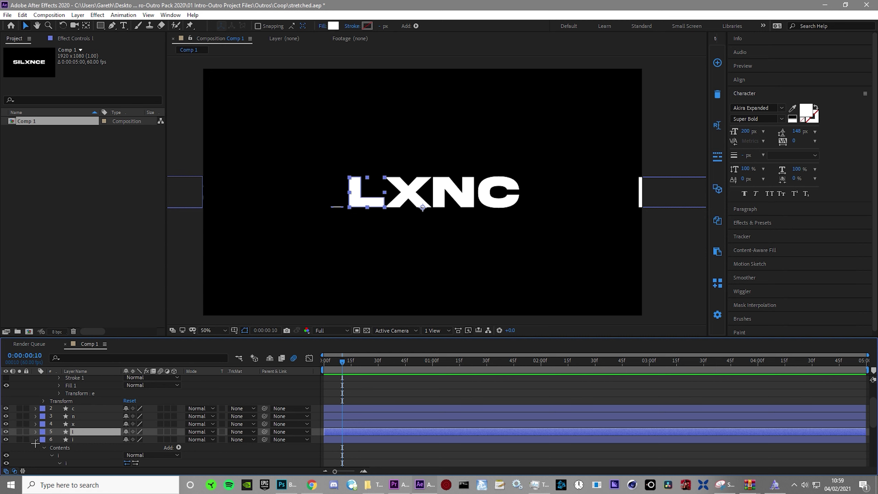
pyautogui.click(35, 440)
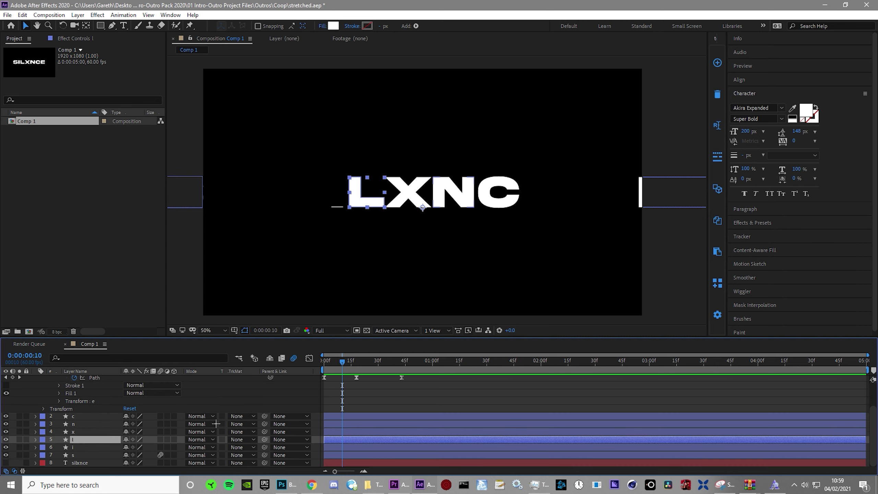
# Step: Expand the L layer's contents and keyframe its path at frame 45
pyautogui.click(35, 440)
pyautogui.click(44, 447)
pyautogui.click(51, 455)
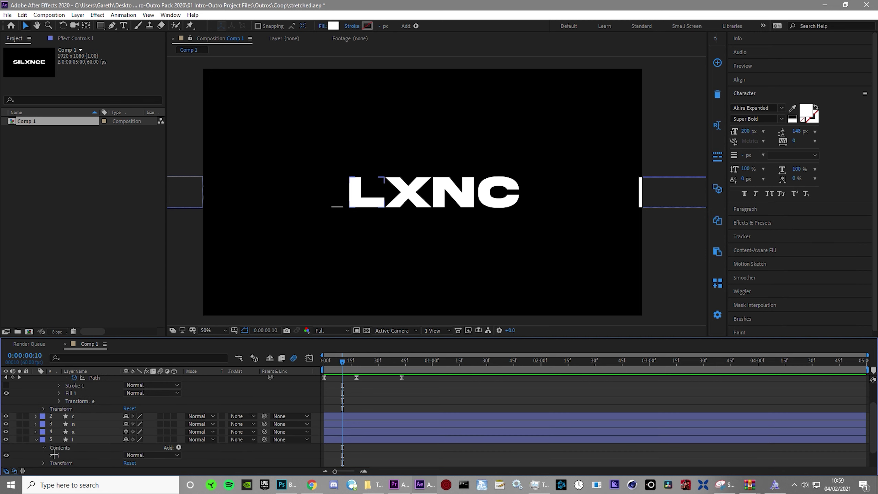
pyautogui.scroll(-3, 151, 433)
pyautogui.moveTo(343, 361); pyautogui.dragTo(406, 361)
pyautogui.click(58, 409)
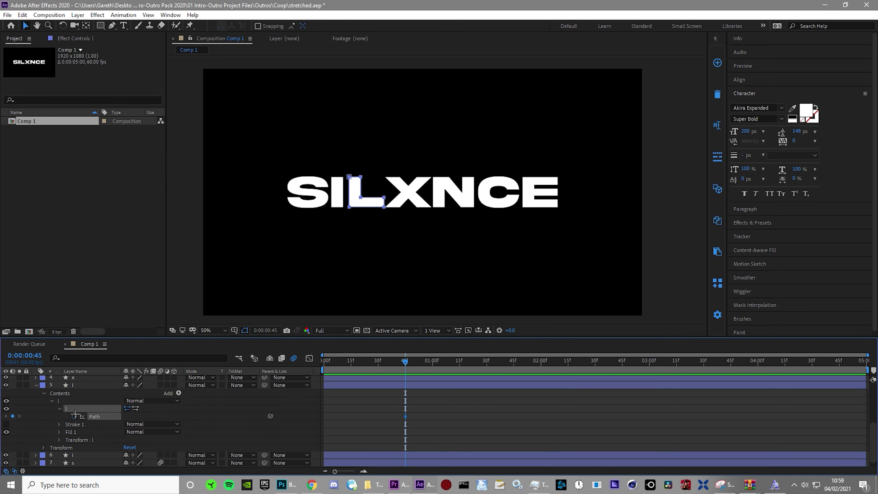
# Step: At frame 18, stretch the L path's upper points upward to about three and a half times the letter's height
pyautogui.moveTo(397, 366); pyautogui.dragTo(357, 370)
pyautogui.click(359, 178)
pyautogui.moveTo(362, 178); pyautogui.dragTo(370, 101)
# Step: At frame 0, move the whole stretched L path upward until it is off the canvas
pyautogui.moveTo(353, 362); pyautogui.dragTo(324, 363)
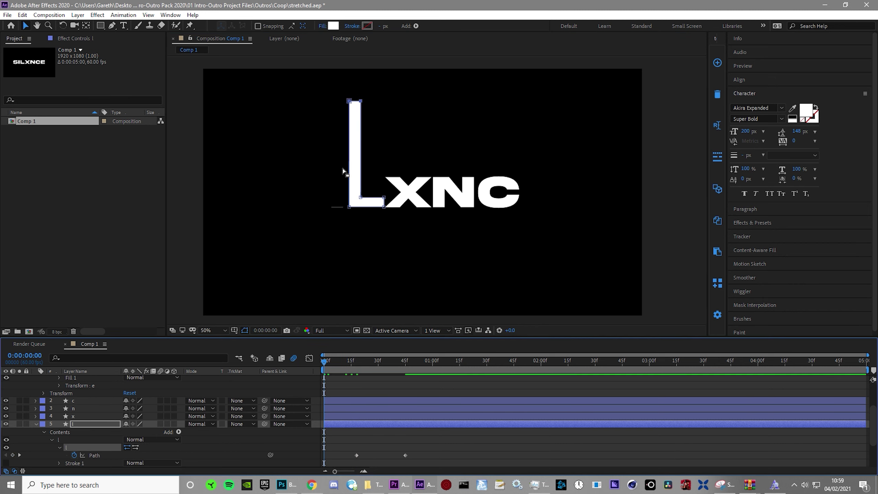
pyautogui.moveTo(336, 83); pyautogui.dragTo(407, 186)
pyautogui.scroll(-3, 431, 224)
pyautogui.hotkey('shift', 'Up')
pyautogui.hotkey('shift', 'Up')
pyautogui.hotkey('shift', 'Up')
pyautogui.hotkey('shift', 'Up')
pyautogui.hotkey('shift', 'Up')
pyautogui.hotkey('shift', 'Up')
pyautogui.hotkey('shift', 'Up')
pyautogui.hotkey('shift', 'Up')
pyautogui.hotkey('shift', 'Up')
pyautogui.hotkey('shift', 'Up')
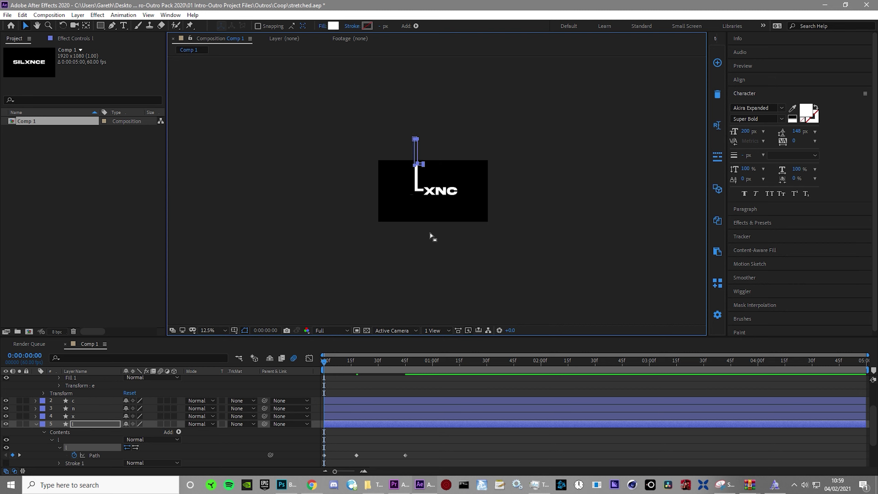
pyautogui.scroll(1, 419, 238)
# Step: Ease the three L path keyframes and shape their speed graph into a sharp peak at frame 18
pyautogui.click(113, 454)
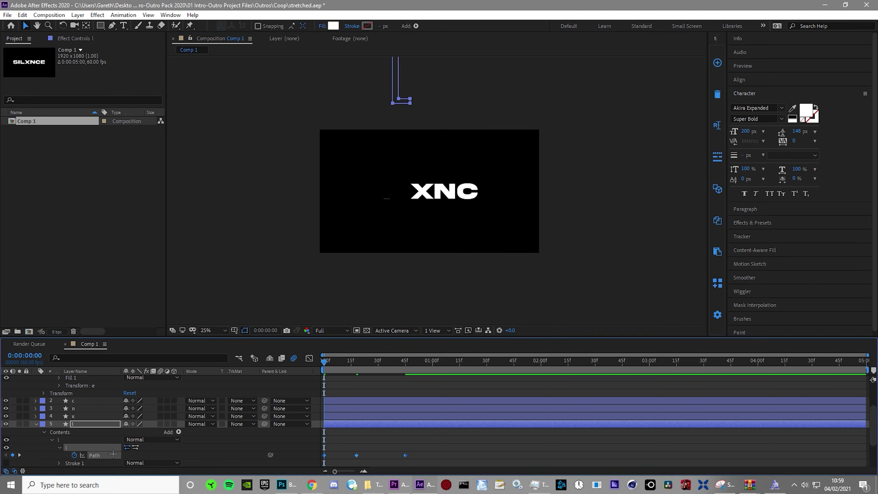
pyautogui.click(312, 359)
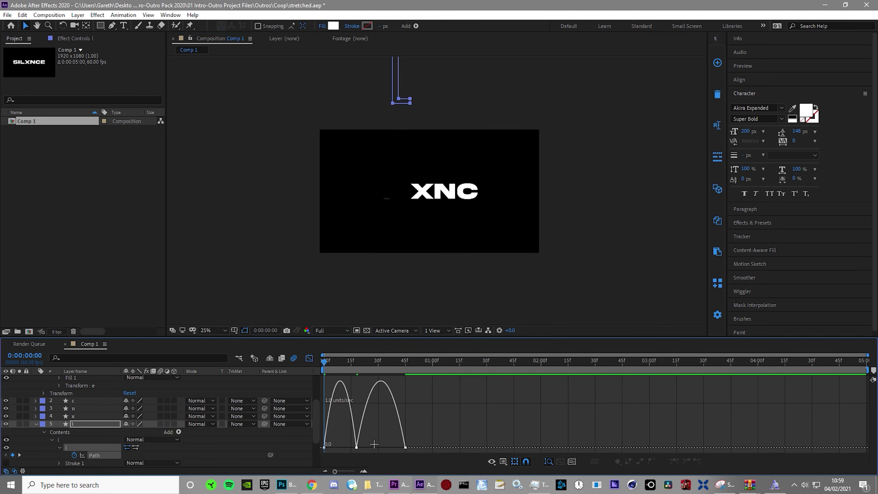
pyautogui.click(356, 448)
pyautogui.moveTo(365, 448); pyautogui.dragTo(340, 448)
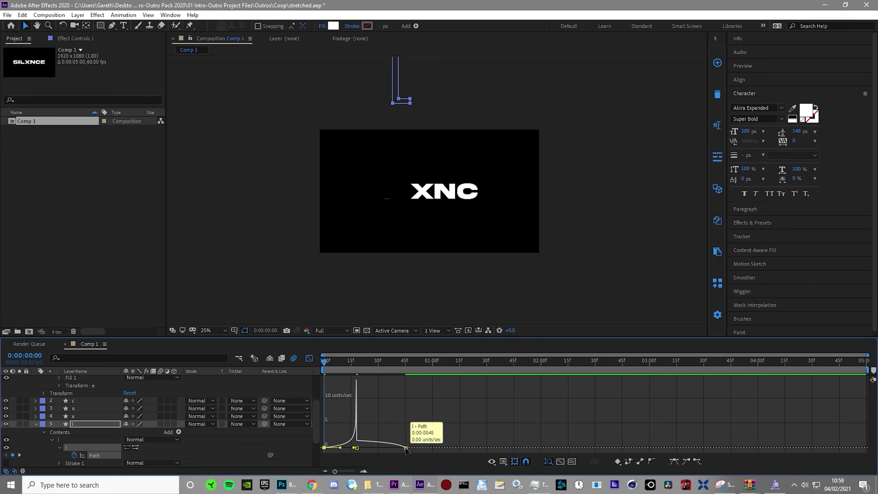
pyautogui.click(456, 428)
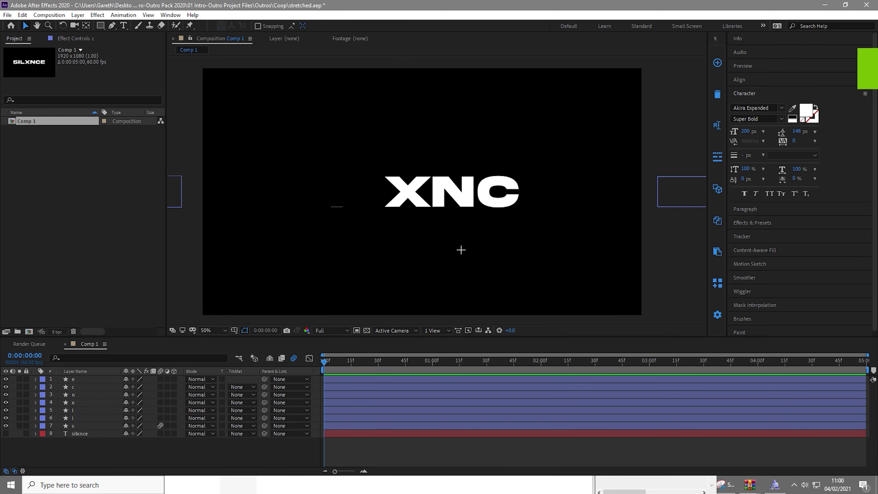
# Step: Show the silxnce text layer as a reference and set the x layer's anchor point to -164, -132
pyautogui.click(97, 395)
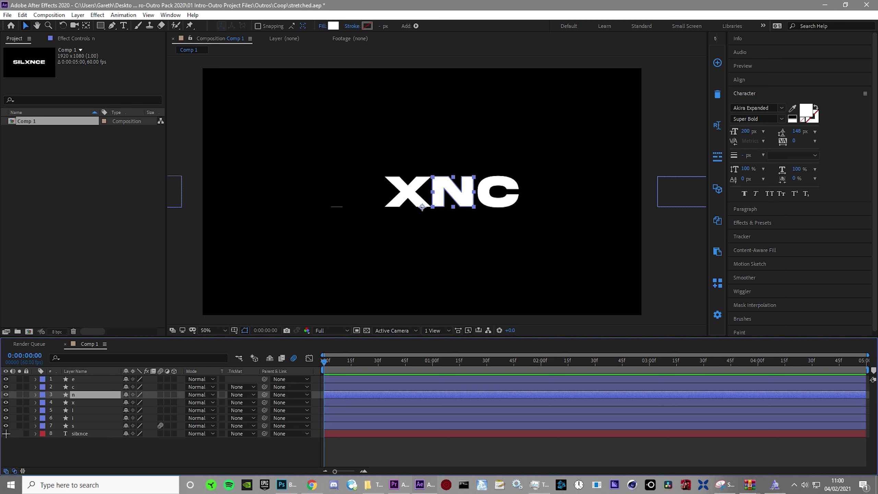
pyautogui.click(6, 434)
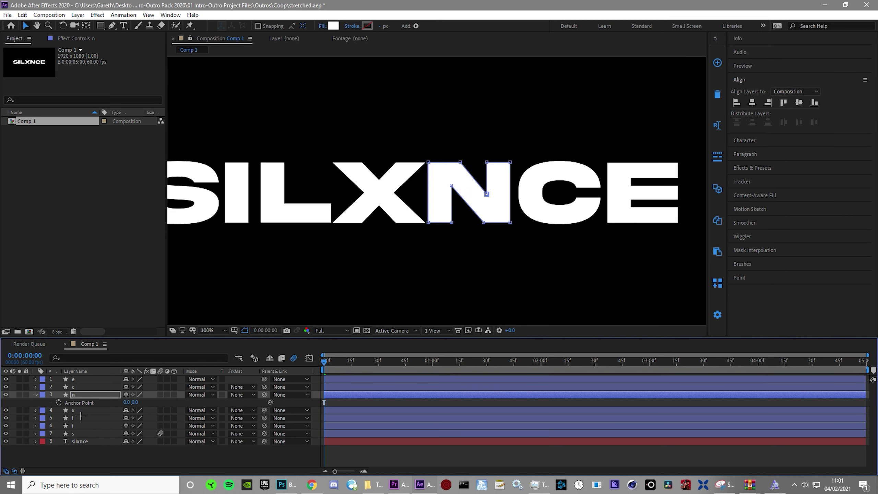
pyautogui.click(82, 413)
pyautogui.press('a')
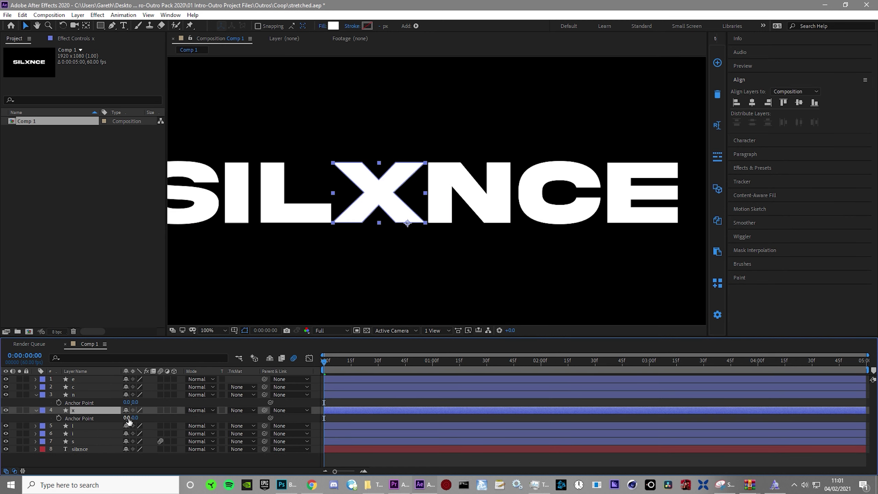
pyautogui.moveTo(127, 418); pyautogui.dragTo(89, 428)
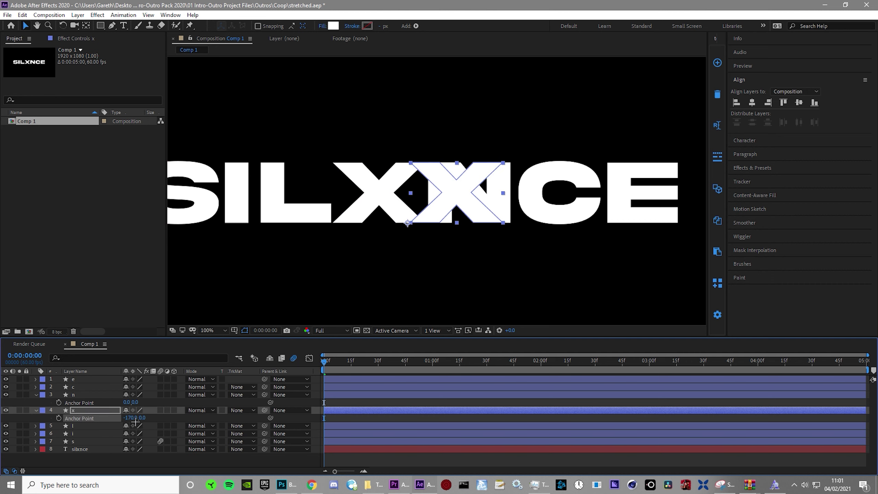
pyautogui.moveTo(144, 418)
pyautogui.mouseDown()
pyautogui.moveTo(87, 418)
pyautogui.moveTo(150, 410)
pyautogui.mouseUp()
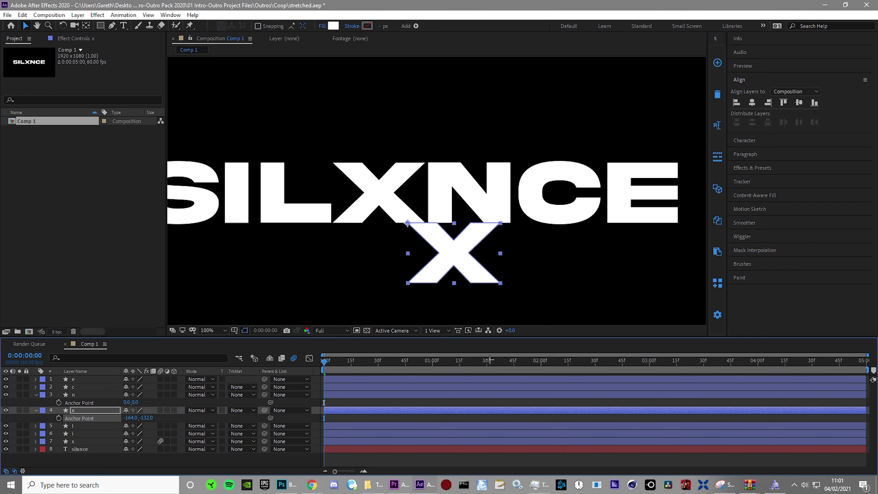
# Step: Centre the x layer vertically in the composition and place it over the reference text's X at position 796, 473.5
pyautogui.click(799, 102)
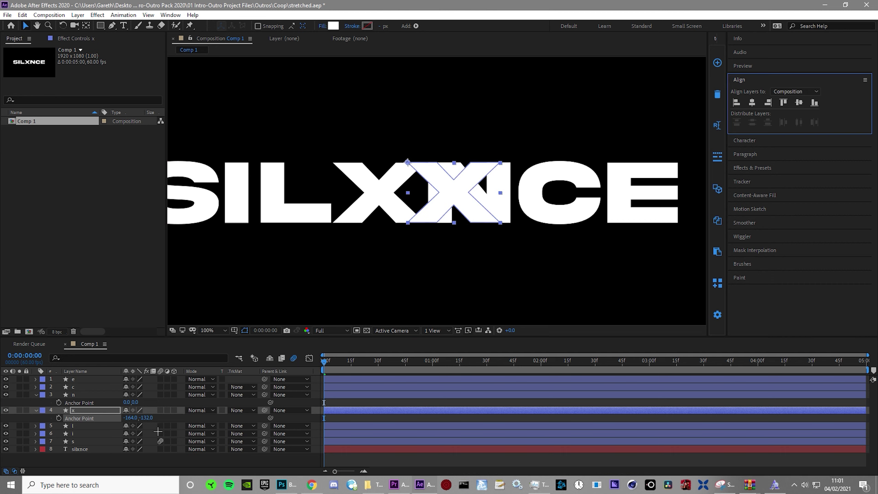
pyautogui.press('p')
pyautogui.moveTo(133, 419); pyautogui.dragTo(62, 426)
pyautogui.scroll(-1, 536, 255)
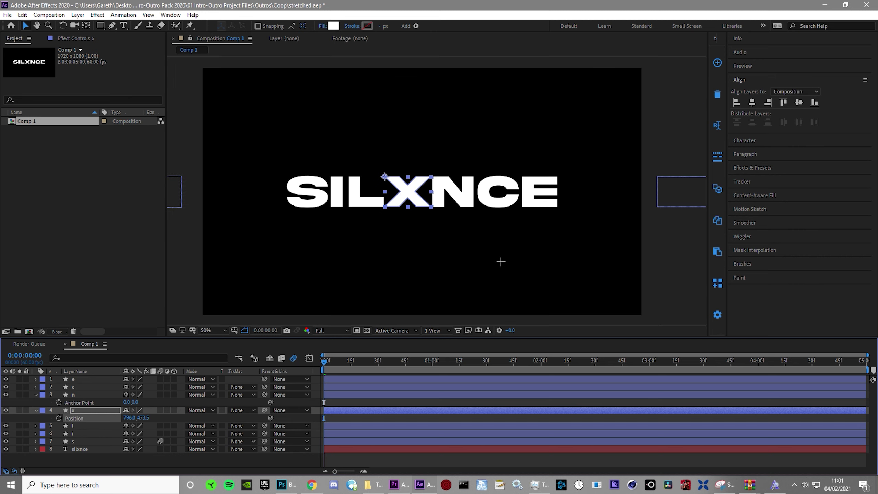
pyautogui.scroll(1, 501, 262)
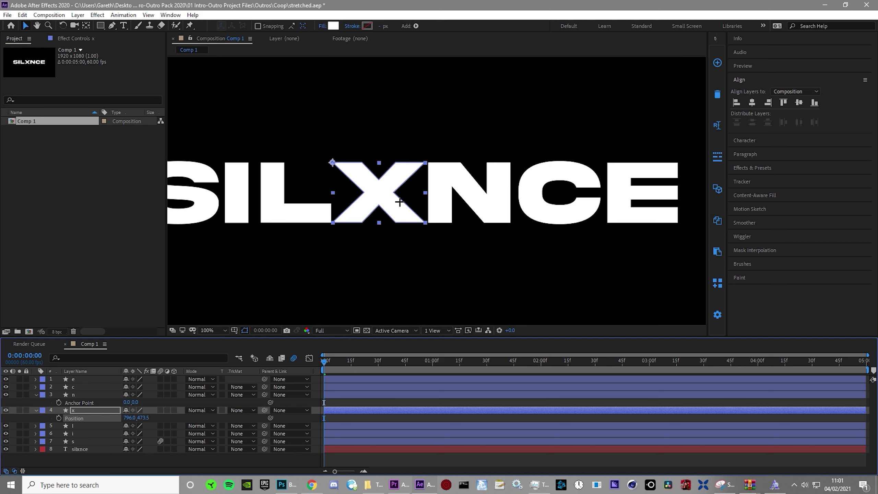
# Step: Keyframe the x layer's scale at frame 0 and set it to 115%
pyautogui.click(85, 410)
pyautogui.click(72, 449)
pyautogui.click(73, 442)
pyautogui.click(79, 411)
pyautogui.press('s')
pyautogui.click(59, 418)
pyautogui.click(137, 419)
pyautogui.write('115')
pyautogui.press('Return')
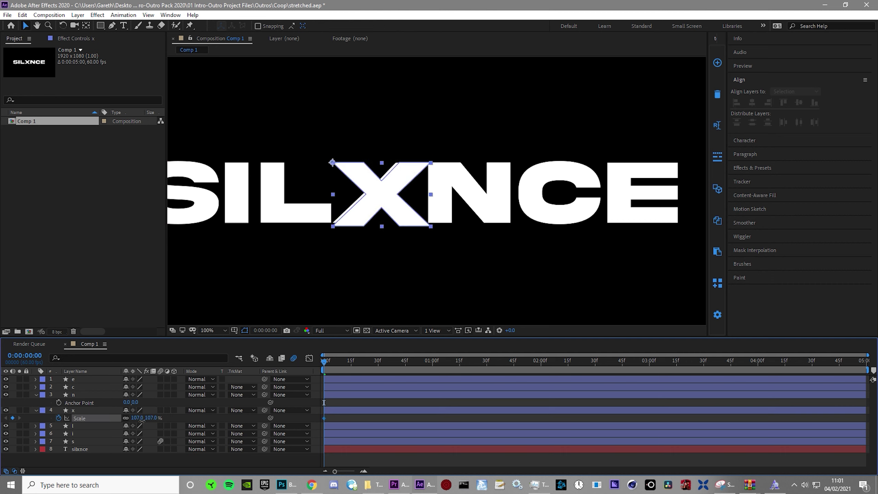
# Step: Add a 115% scale keyframe to the x layer at frame 45 and return to frame 0
pyautogui.moveTo(361, 361); pyautogui.dragTo(405, 392)
pyautogui.click(138, 418)
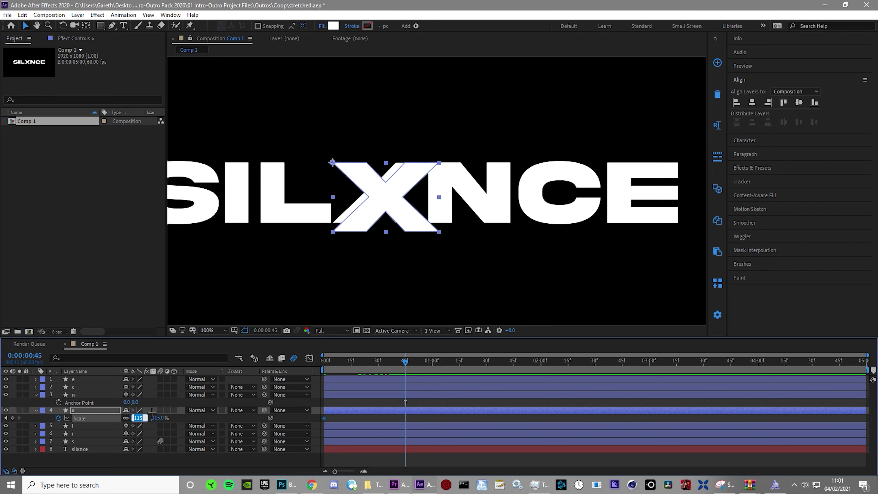
pyautogui.press('Return')
pyautogui.press('Home')
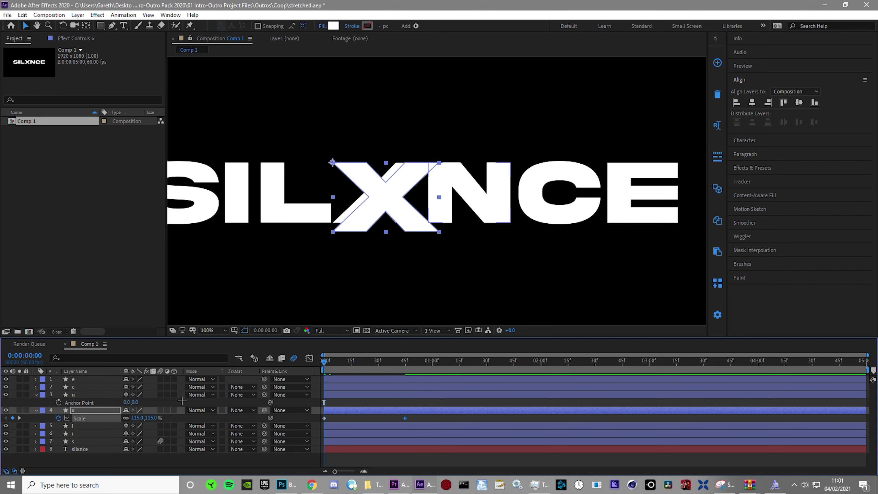
# Step: Keyframe the x layer's rotation at frame 0 and set it to 78°
pyautogui.press('r')
pyautogui.click(58, 419)
pyautogui.moveTo(133, 419); pyautogui.dragTo(166, 413)
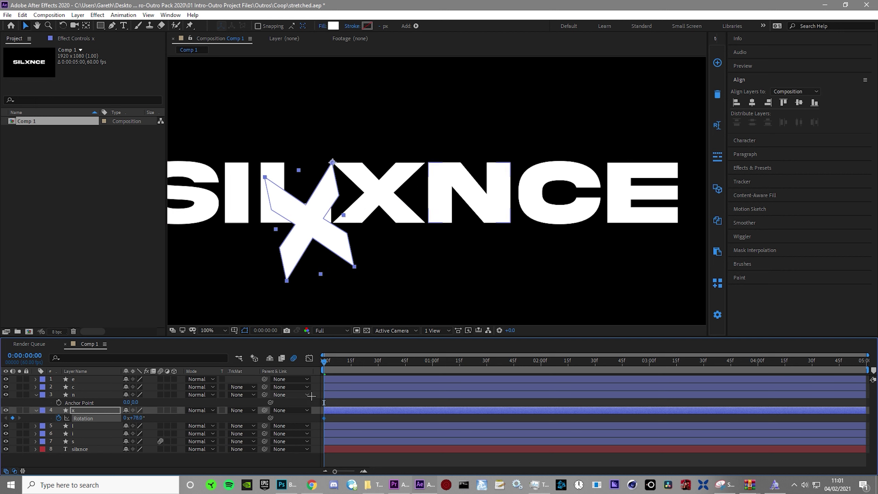
# Step: At frame 45, keyframe the x layer's scale at 100% and its rotation at 0°
pyautogui.hotkey('shift', 's')
pyautogui.moveTo(346, 364); pyautogui.dragTo(405, 367)
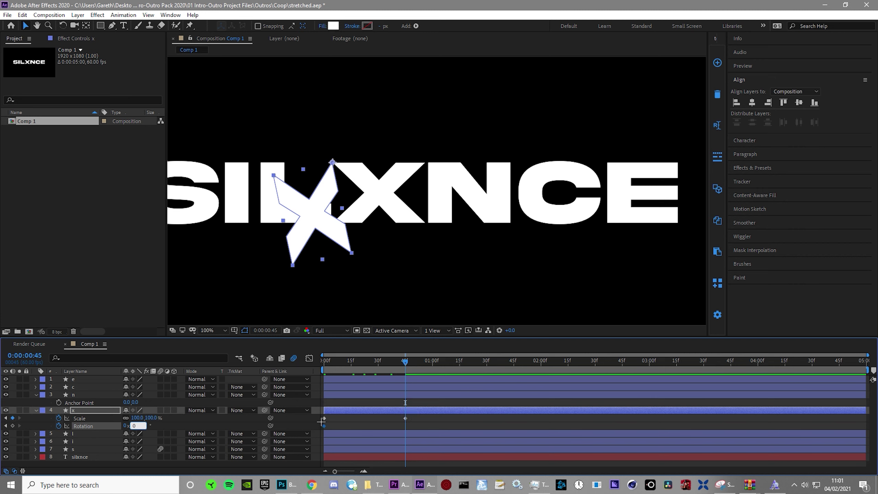
pyautogui.press('Return')
# Step: Apply Easy Ease to the x layer's scale and rotation keyframes and reshape the scale speed curve in the Graph Editor
pyautogui.click(109, 424)
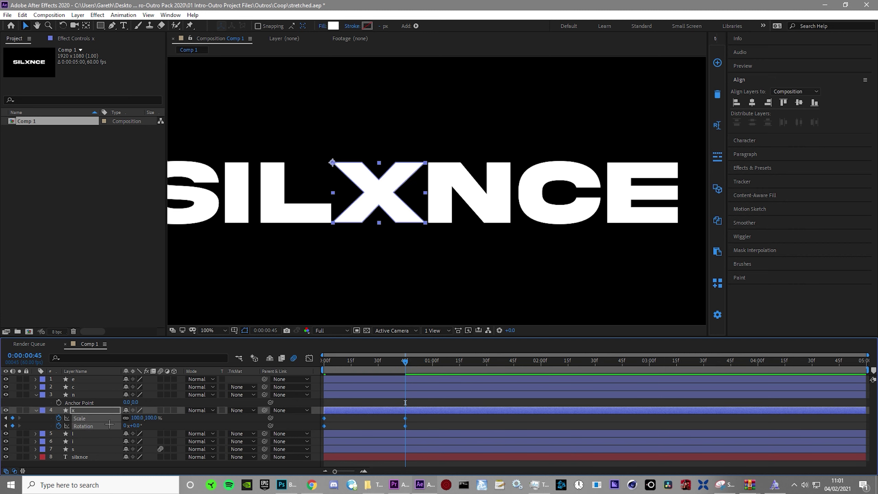
pyautogui.press('F9')
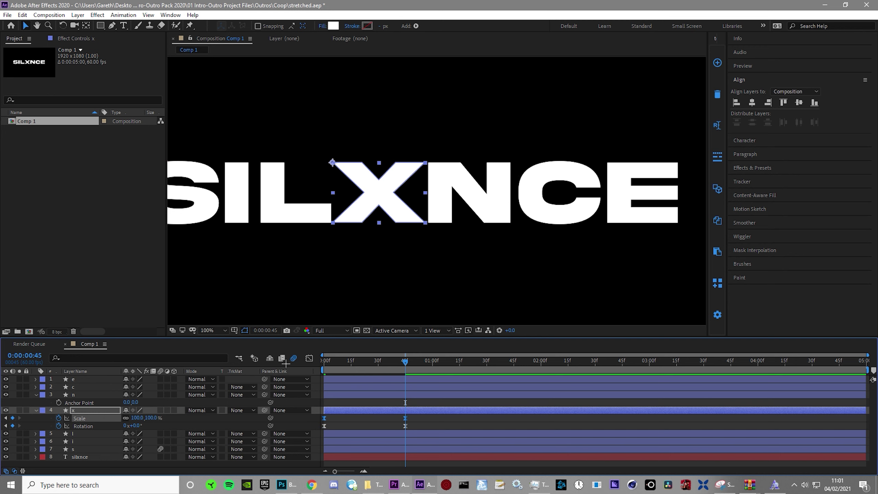
pyautogui.click(309, 358)
pyautogui.click(324, 381)
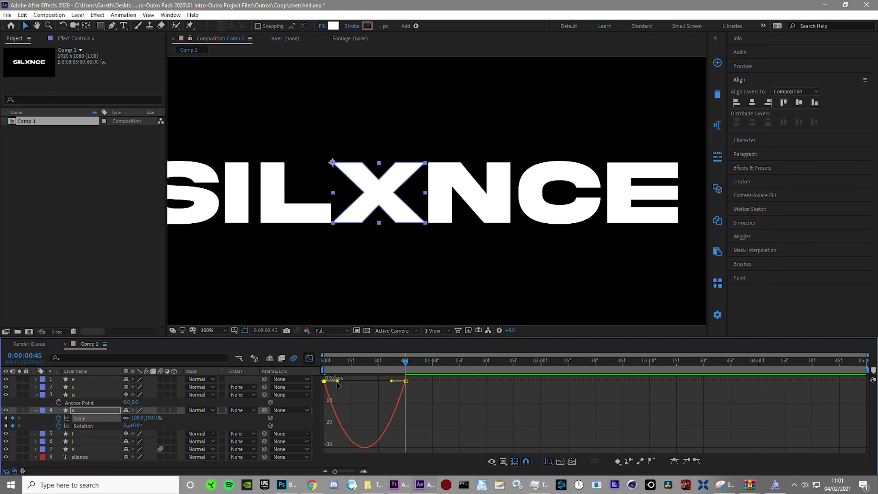
pyautogui.moveTo(338, 381)
pyautogui.mouseDown()
pyautogui.moveTo(398, 381)
pyautogui.moveTo(333, 381)
pyautogui.mouseUp()
# Step: Steepen the x layer's rotation speed curve into a sharp central peak and preview the animation
pyautogui.click(83, 426)
pyautogui.click(324, 381)
pyautogui.moveTo(332, 381); pyautogui.dragTo(366, 381)
pyautogui.click(396, 392)
pyautogui.press('space')
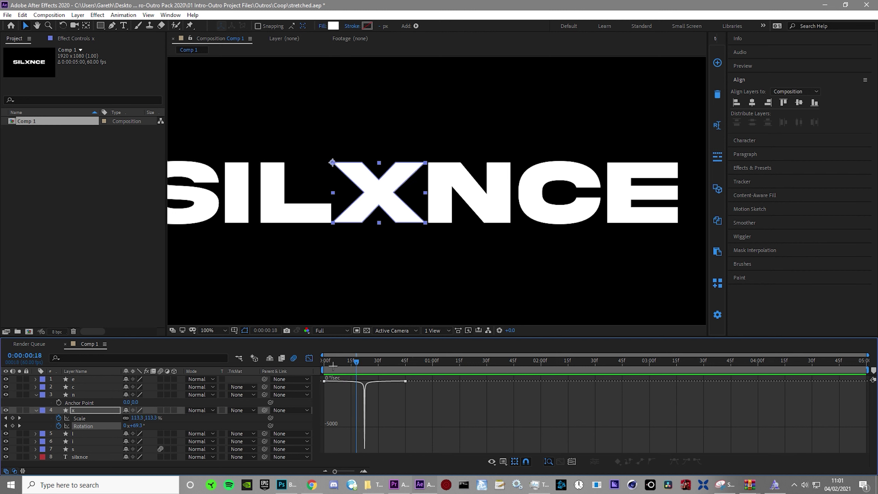
# Step: Set the x layer's scale at frame 0 to 158% and hide the silxnce reference text
pyautogui.press('space')
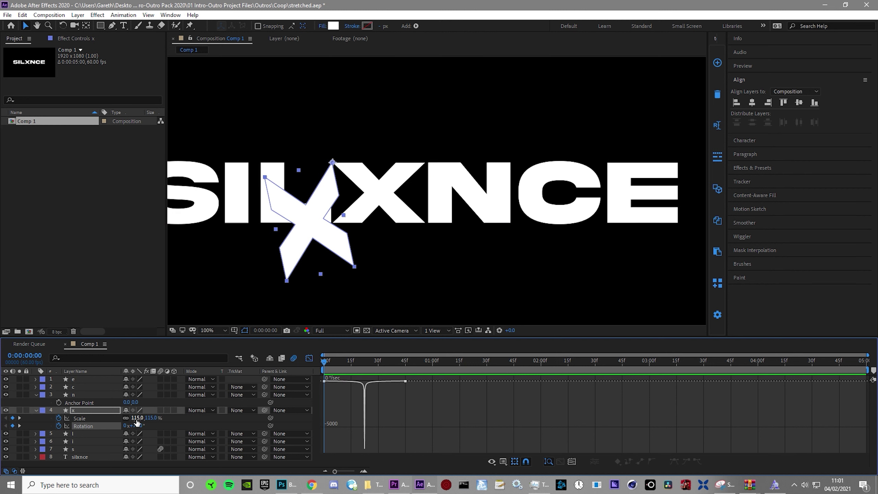
pyautogui.moveTo(137, 423); pyautogui.dragTo(157, 423)
pyautogui.press(',')
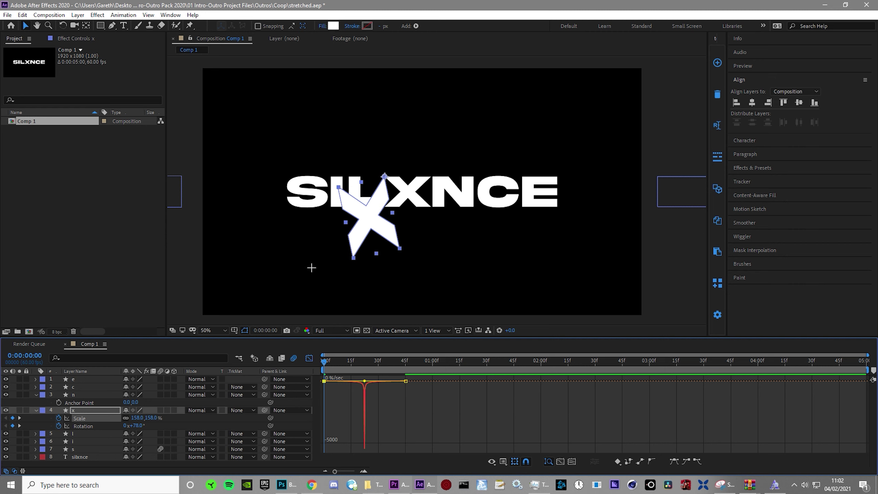
pyautogui.press('space')
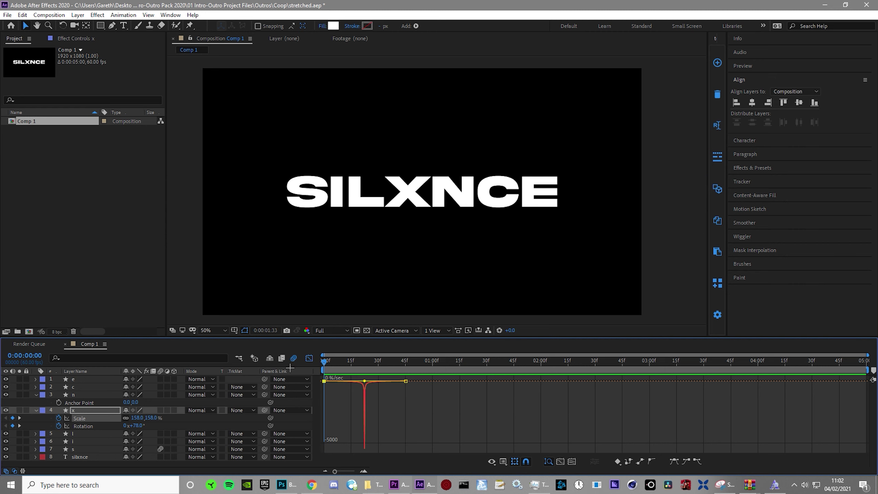
pyautogui.click(408, 411)
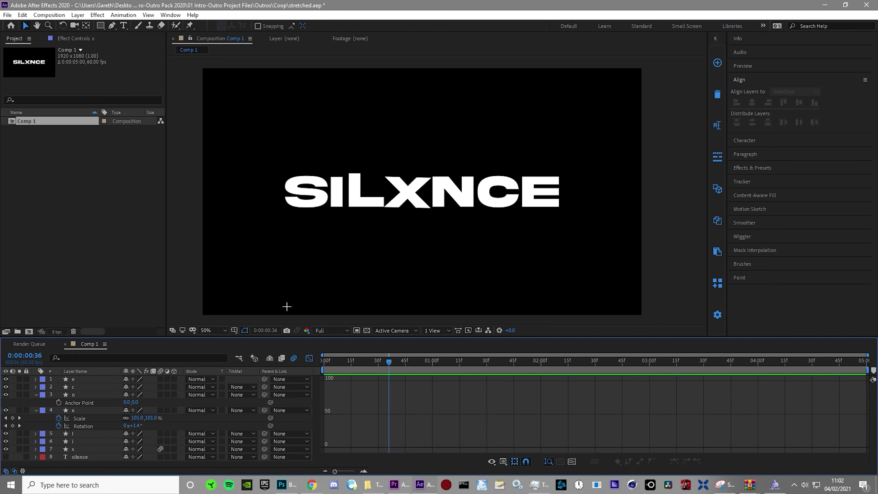
pyautogui.click(309, 359)
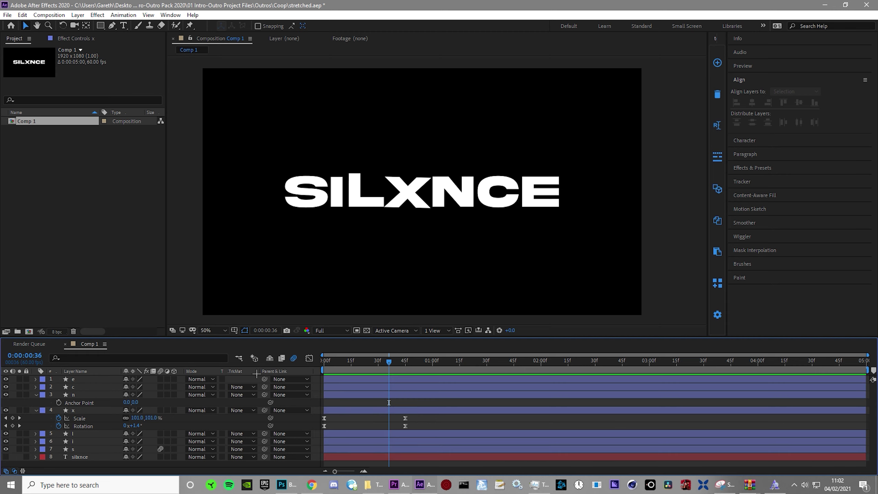
# Step: Set up the Pen tool with no fill and a black (000000) 30 px stroke for tracing the N
pyautogui.scroll(2, 415, 230)
pyautogui.press('g')
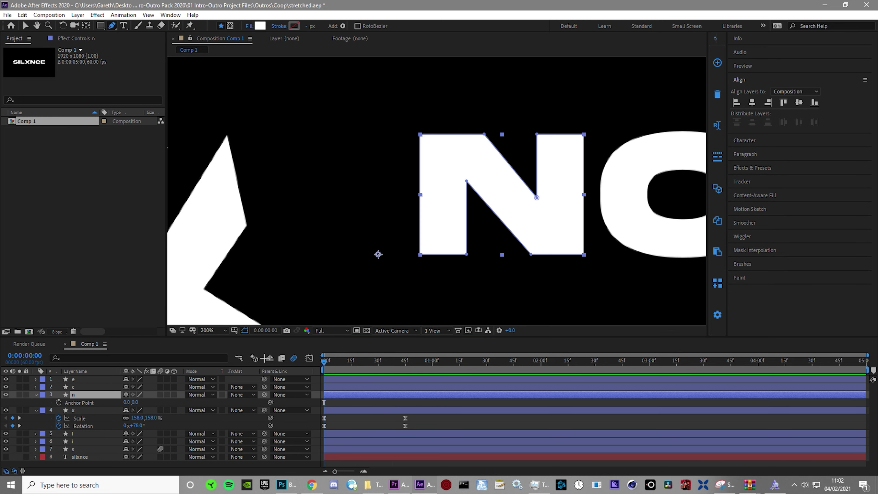
pyautogui.click(343, 421)
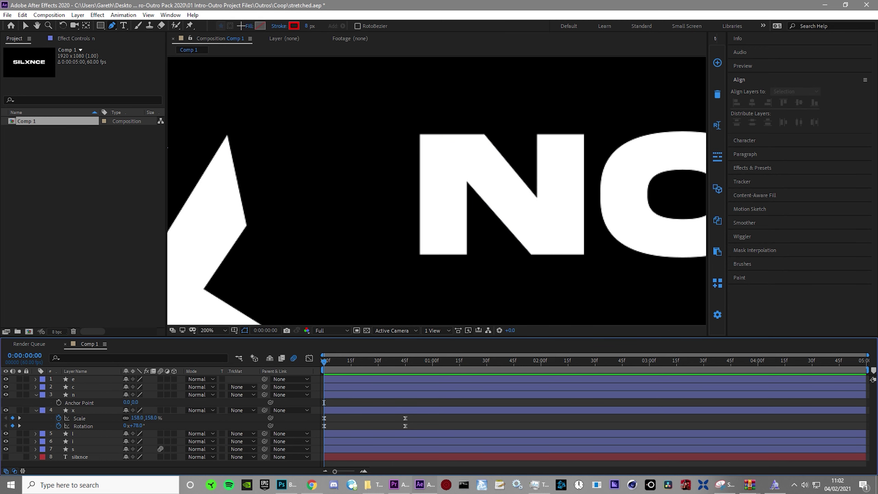
pyautogui.click(261, 28)
pyautogui.click(211, 40)
pyautogui.click(290, 29)
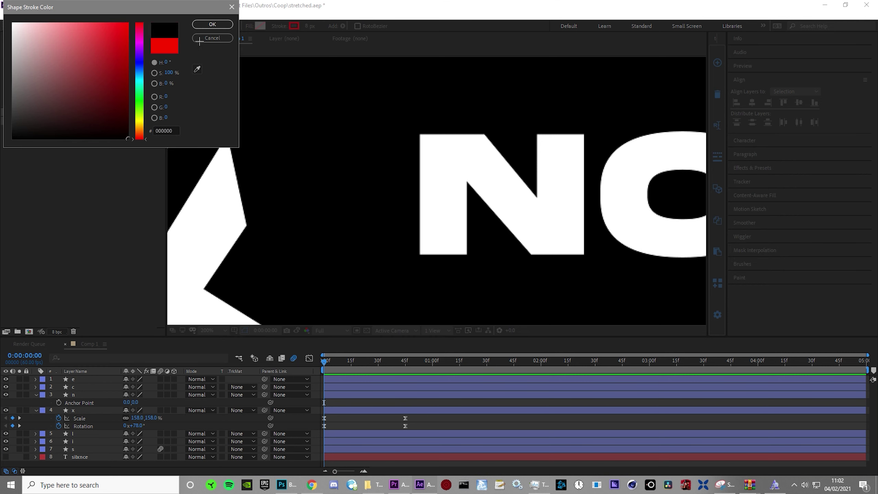
pyautogui.click(212, 24)
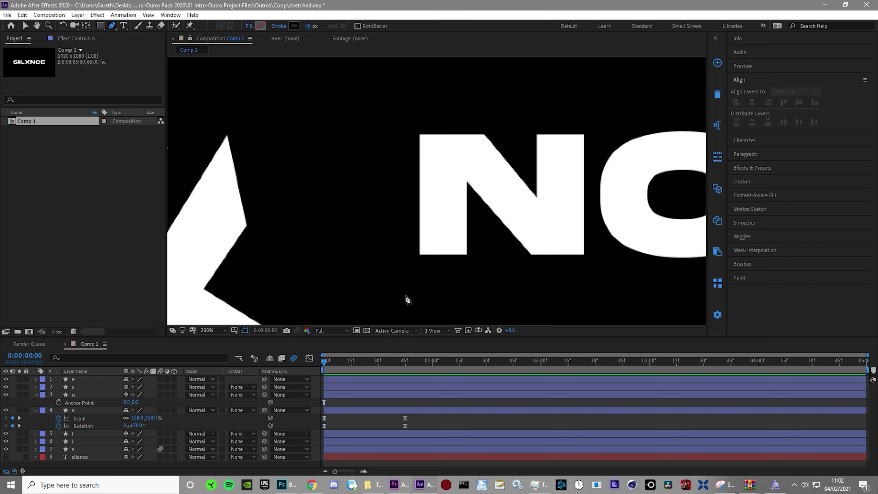
# Step: Trace the N's two stems and diagonal with a continuous open pen path and widen its stroke to 94 px
pyautogui.click(425, 299)
pyautogui.click(425, 110)
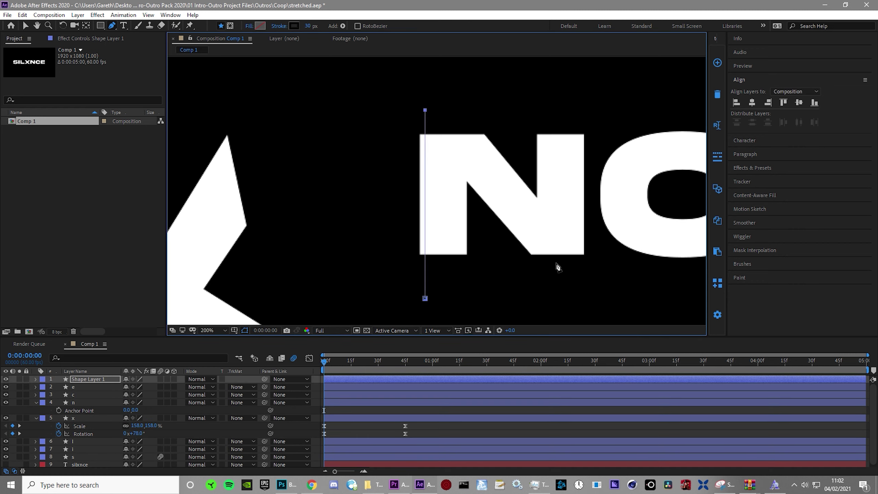
pyautogui.click(567, 272)
pyautogui.click(566, 101)
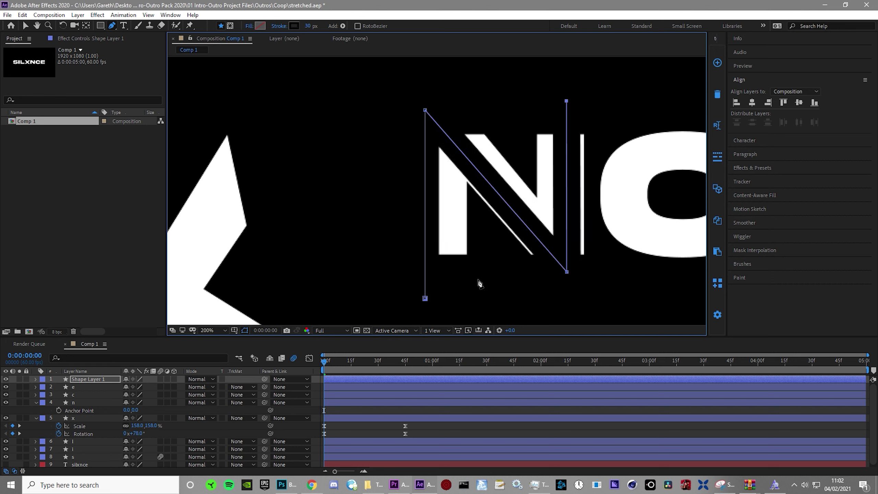
pyautogui.moveTo(311, 26); pyautogui.dragTo(346, 29)
pyautogui.press(',')
# Step: Place Shape Layer 1 directly above the n layer and use it as the n layer's alpha matte
pyautogui.moveTo(88, 379); pyautogui.dragTo(89, 399)
pyautogui.click(240, 403)
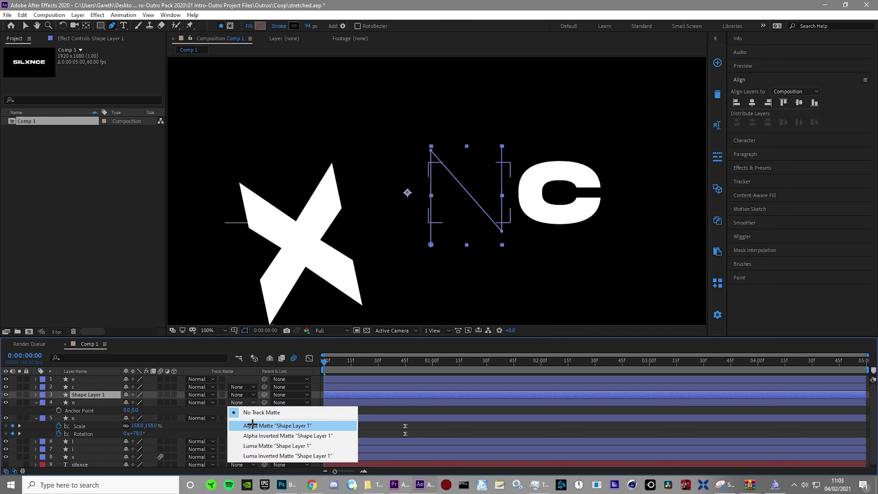
pyautogui.click(249, 423)
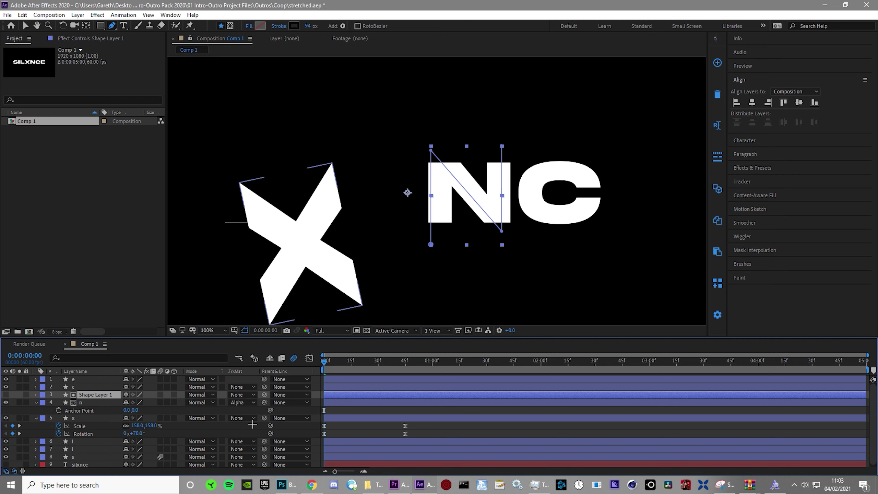
# Step: Add Trim Paths to Shape Layer 1 and expand its properties
pyautogui.click(37, 395)
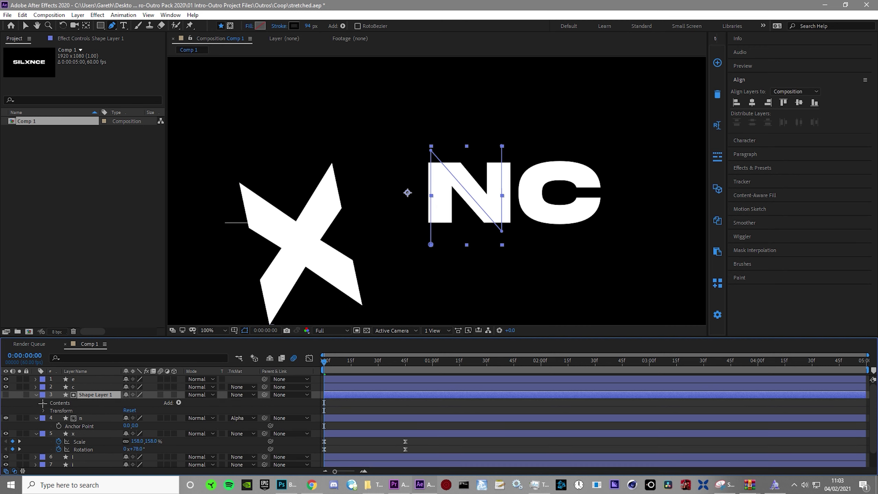
pyautogui.click(178, 402)
pyautogui.click(221, 352)
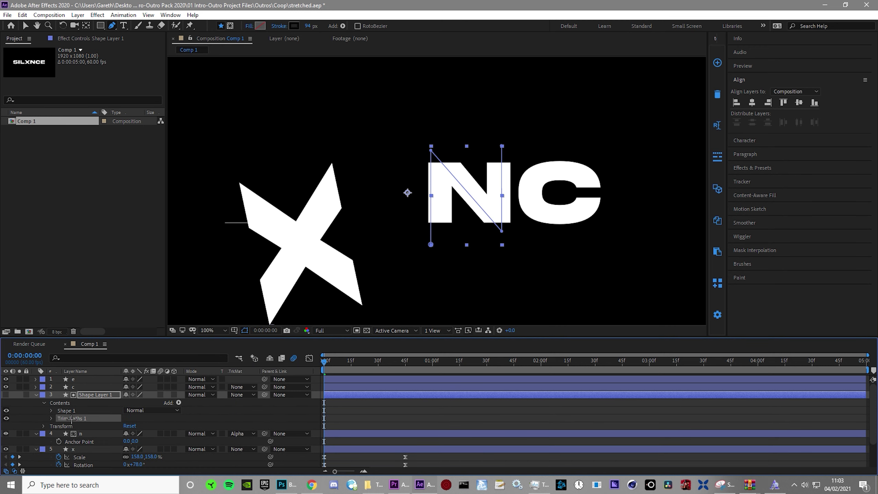
pyautogui.click(52, 418)
# Step: Keyframe the Trim Paths End value of Shape Layer 1 at 0% on frame 0 and 100% at 1 second
pyautogui.click(121, 426)
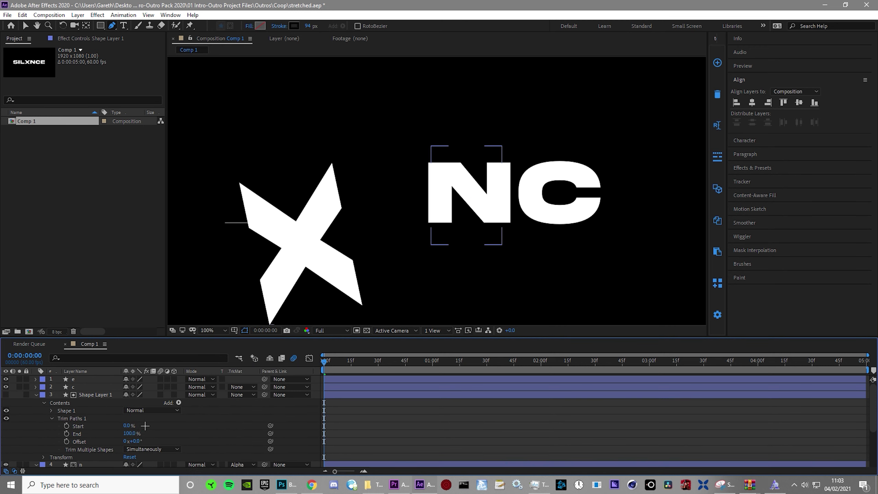
pyautogui.moveTo(122, 425); pyautogui.dragTo(85, 439)
pyautogui.click(77, 436)
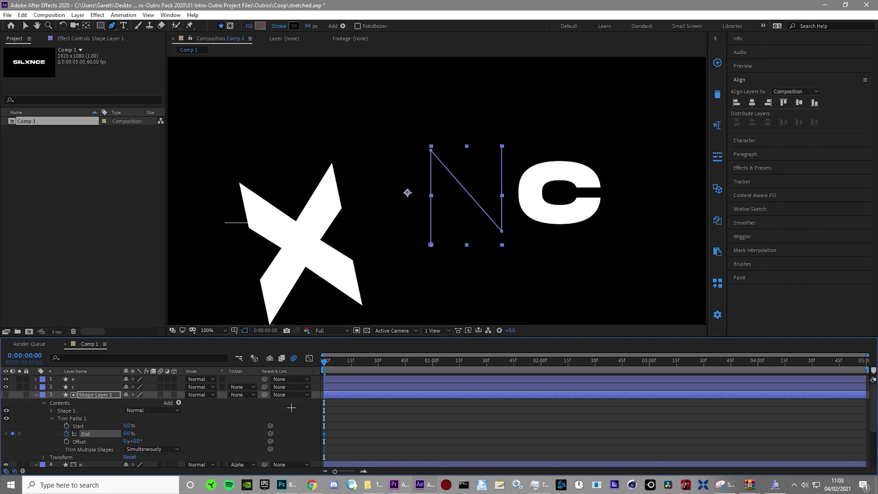
pyautogui.moveTo(327, 363); pyautogui.dragTo(433, 362)
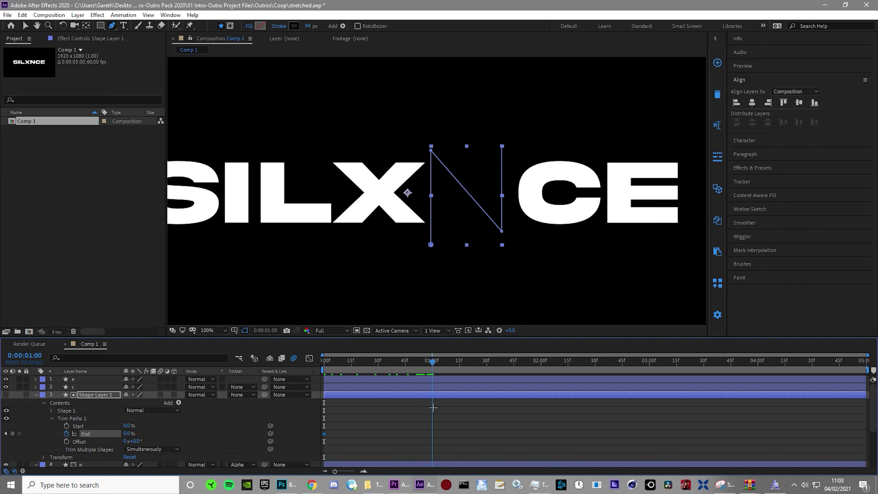
pyautogui.moveTo(126, 435); pyautogui.dragTo(114, 438)
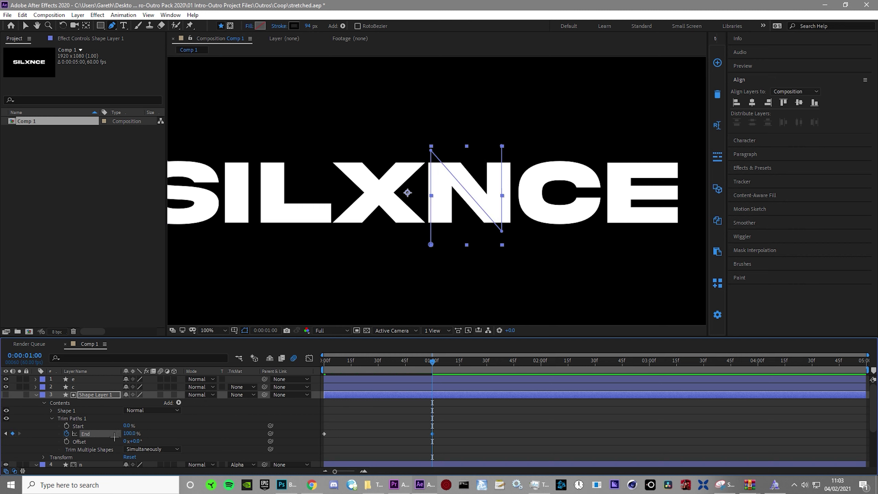
# Step: Shape the eased Trim Paths End speed curve into a sharp central peak and preview the N's reveal
pyautogui.click(308, 358)
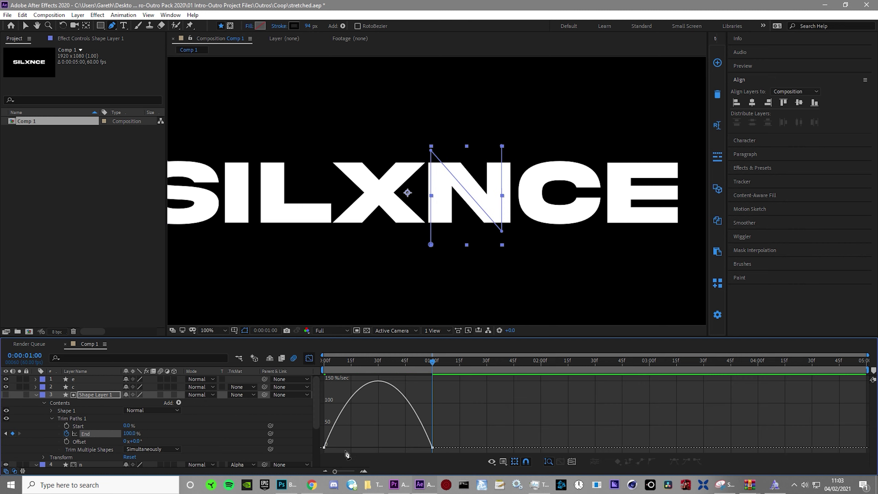
pyautogui.click(25, 25)
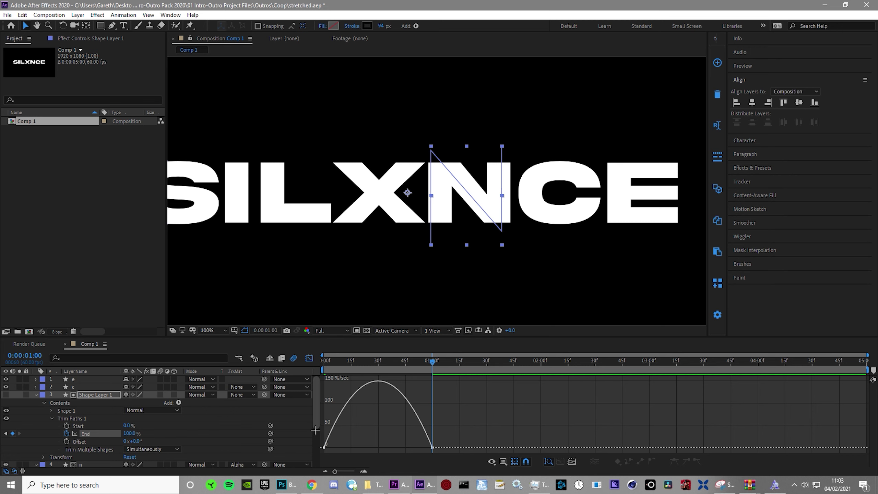
pyautogui.click(327, 443)
pyautogui.moveTo(342, 450)
pyautogui.mouseDown()
pyautogui.moveTo(415, 447)
pyautogui.moveTo(353, 447)
pyautogui.mouseUp()
pyautogui.click(379, 375)
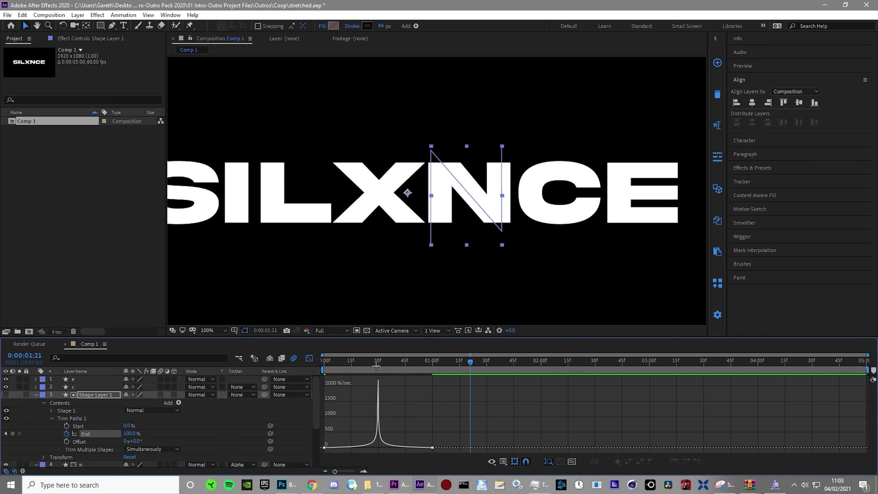
pyautogui.press('space')
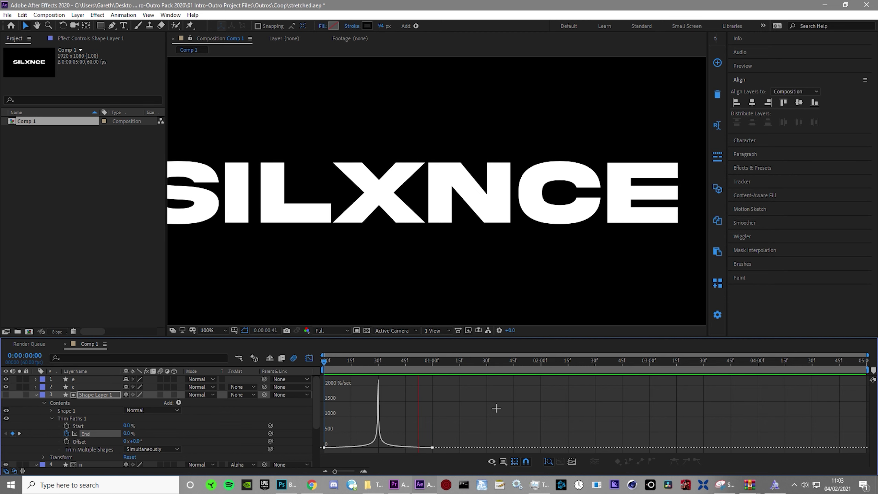
pyautogui.scroll(-2, 367, 261)
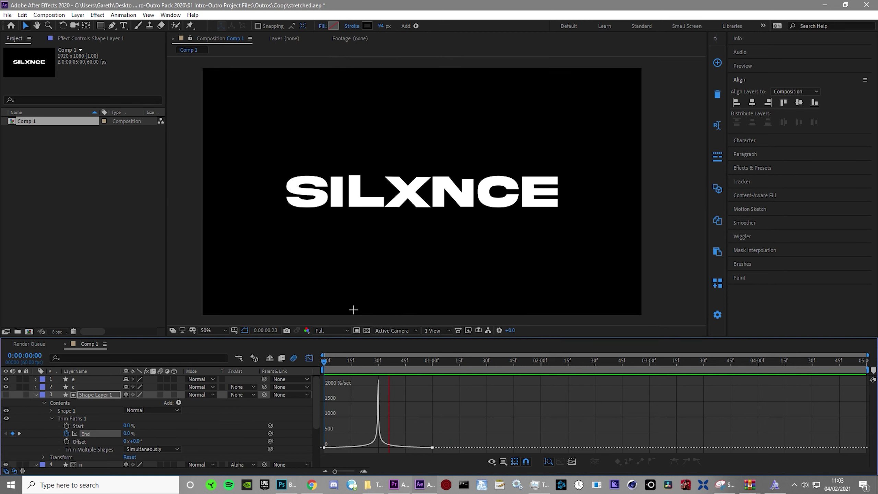
pyautogui.press('space')
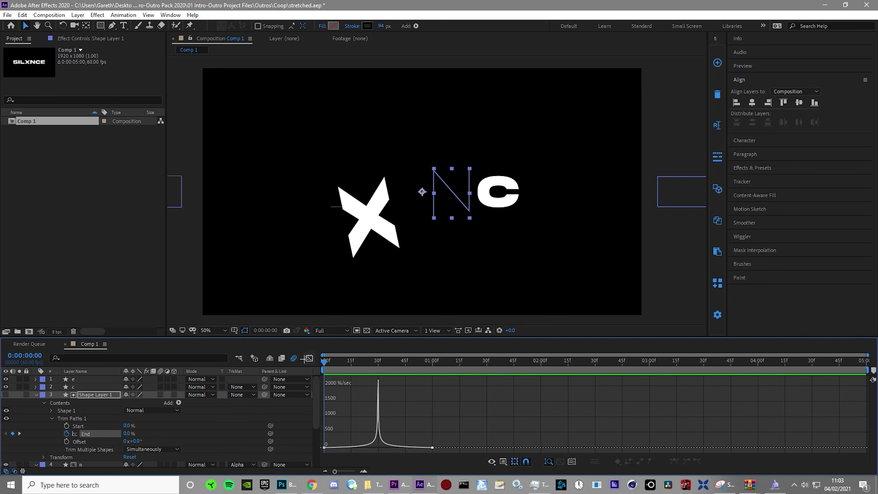
pyautogui.click(308, 358)
# Step: Pre-compose Shape Layer 1 together with the n layer and preview the title animation up to frame 26
pyautogui.scroll(-1, 328, 417)
pyautogui.keyDown('ctrl'); pyautogui.click(95, 447); pyautogui.keyUp('ctrl')
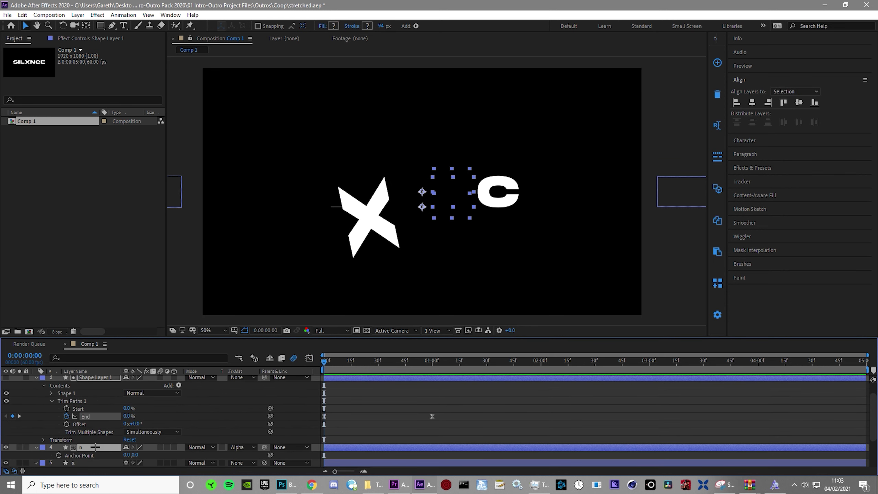
pyautogui.hotkey('ctrl', 'shift', 'c')
pyautogui.click(126, 144)
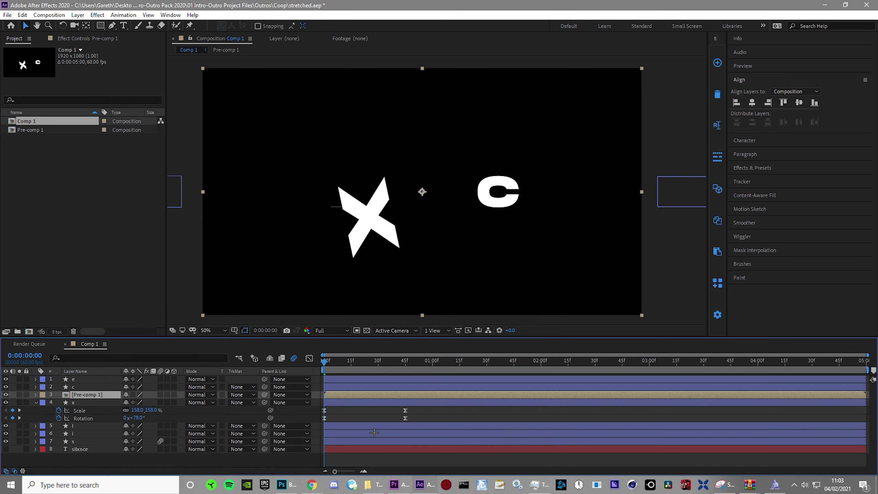
pyautogui.click(372, 419)
pyautogui.press('space')
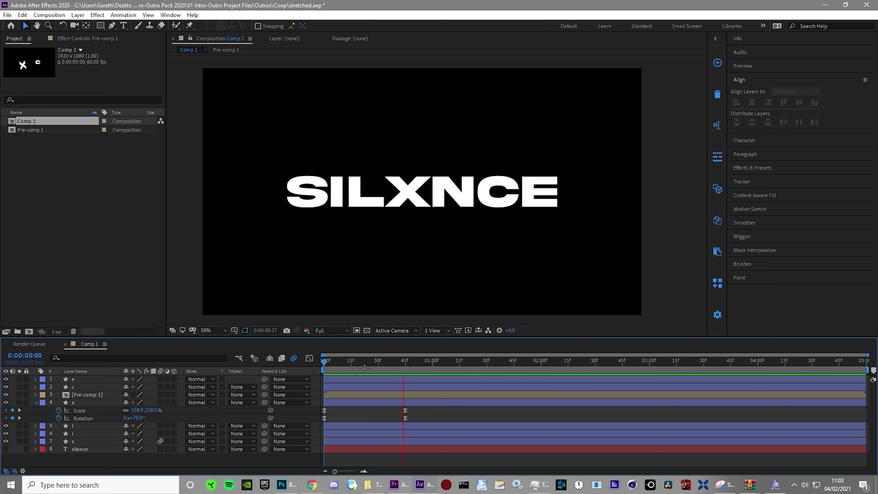
pyautogui.click(370, 372)
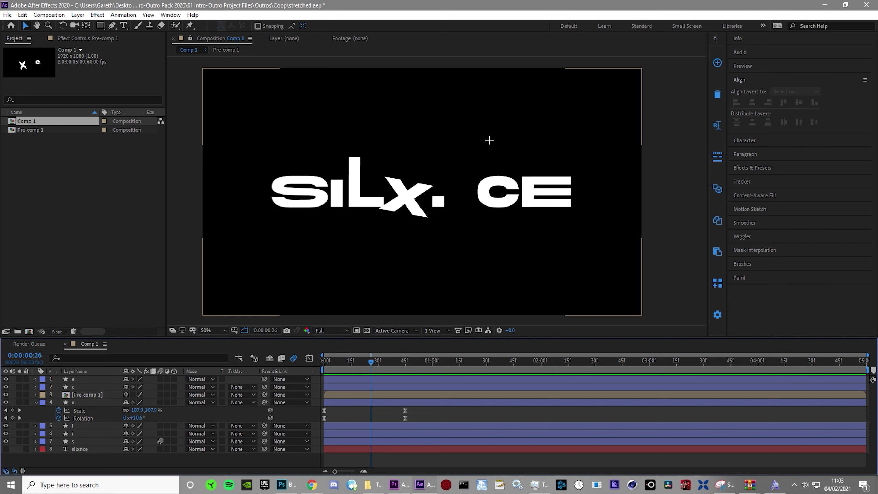
# Step: With the silxnce text shown for reference, set the c layer's anchor point to 332, -136 and its position to 1292, 469.7
pyautogui.click(87, 395)
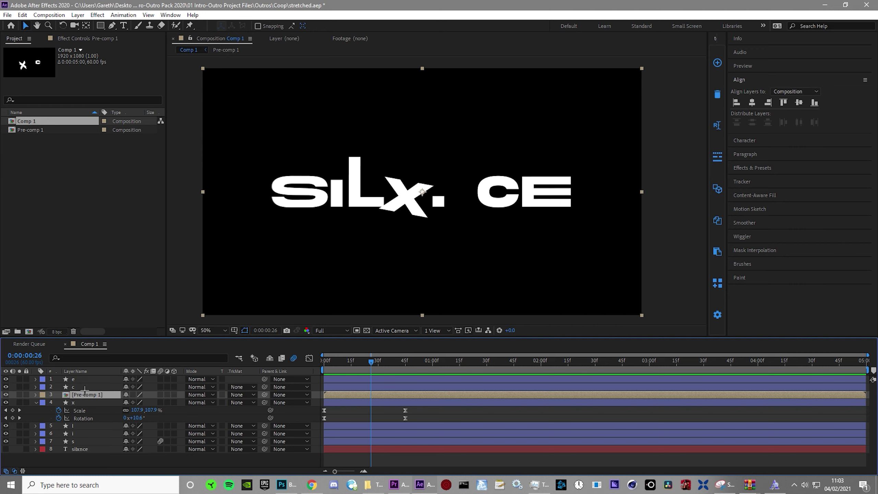
pyautogui.click(87, 387)
pyautogui.press('a')
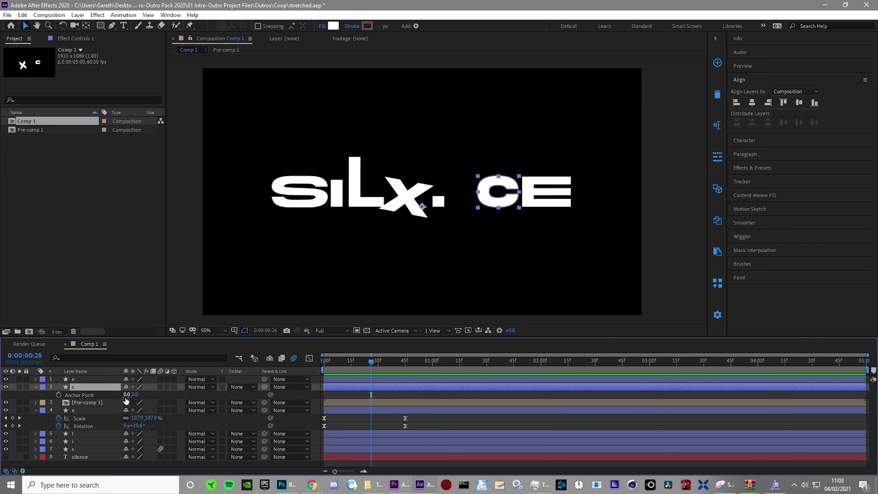
pyautogui.click(5, 457)
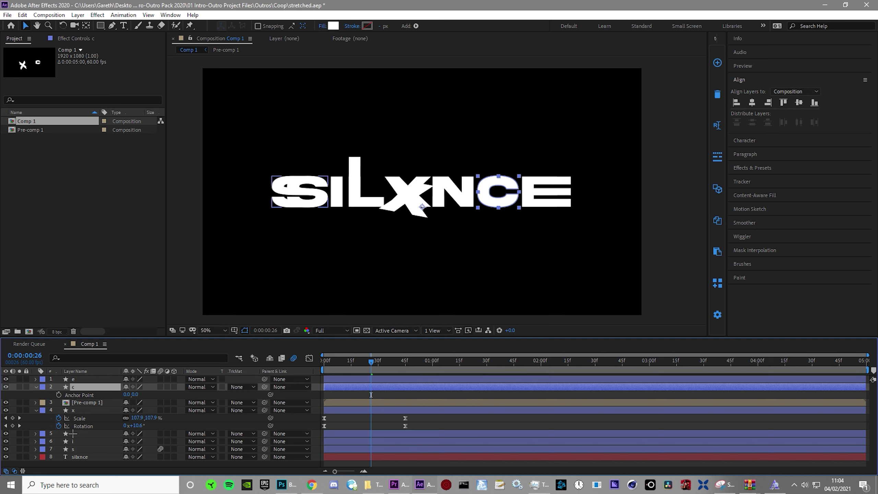
pyautogui.click(127, 397)
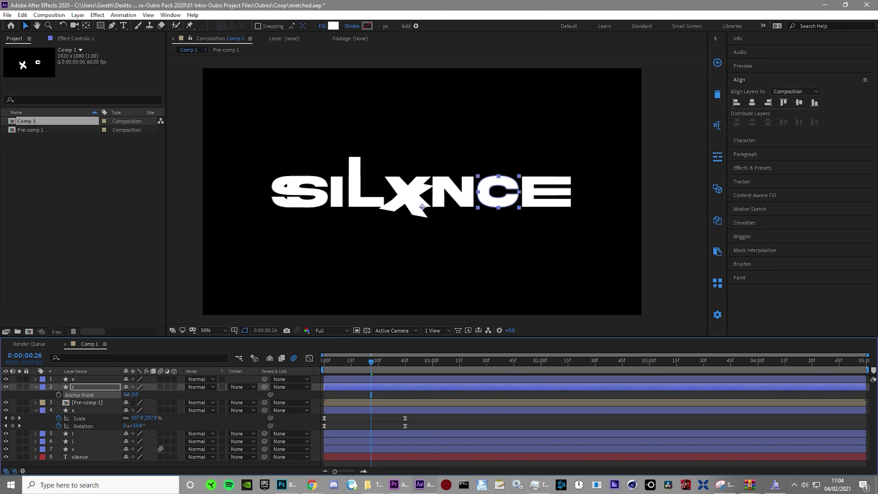
pyautogui.moveTo(127, 396); pyautogui.dragTo(272, 394)
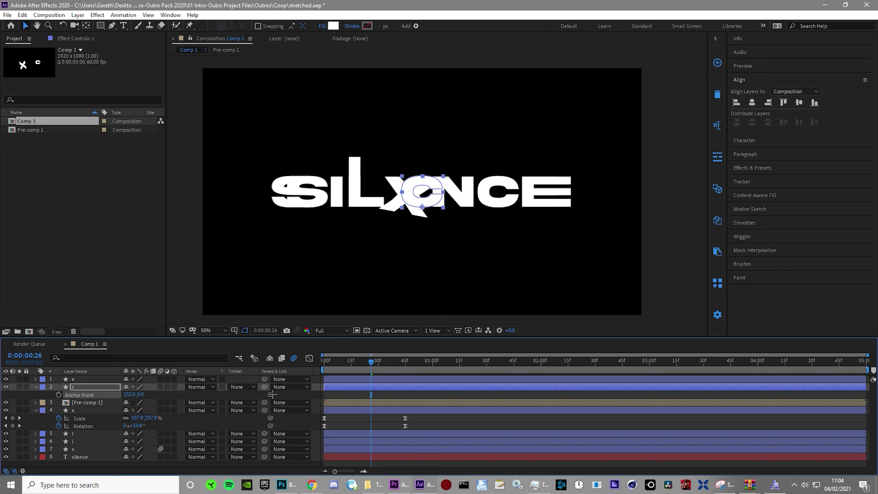
pyautogui.moveTo(137, 395); pyautogui.dragTo(88, 389)
pyautogui.click(793, 102)
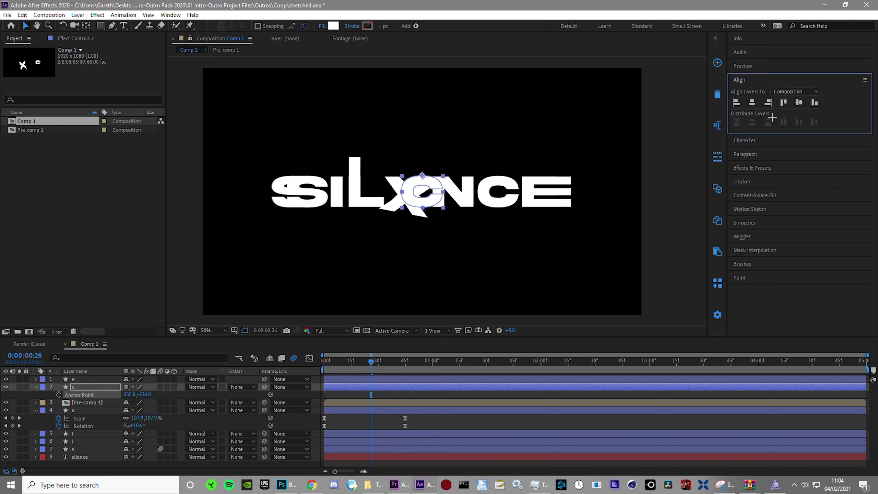
pyautogui.press('p')
pyautogui.moveTo(130, 396); pyautogui.dragTo(272, 387)
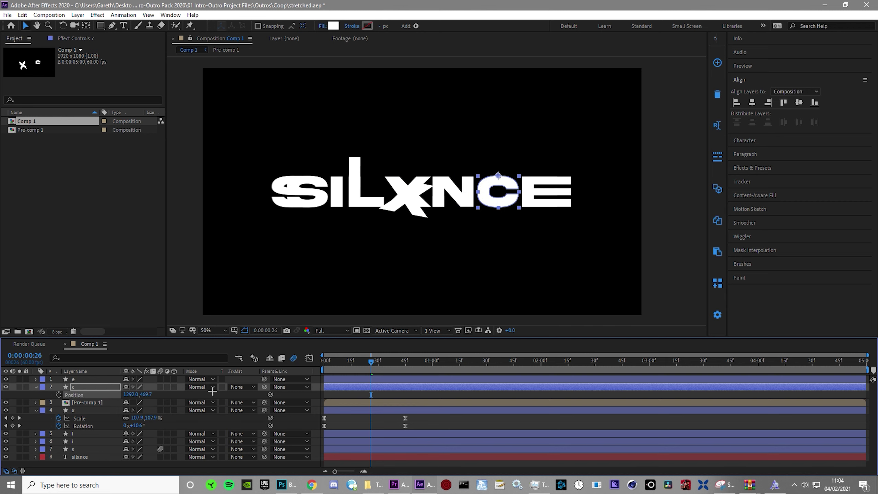
# Step: Keyframe the c layer's position at 1292, 469.7 and scale at 100% on frames 0 and 45
pyautogui.click(325, 361)
pyautogui.click(59, 395)
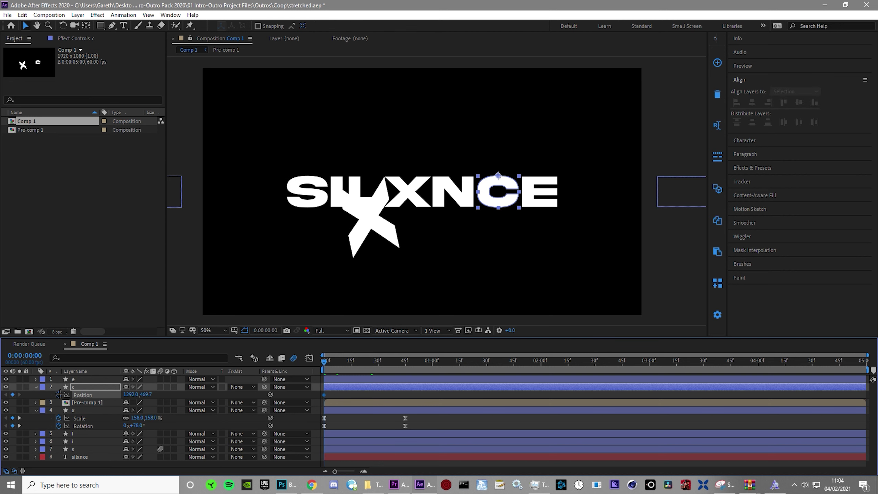
pyautogui.press('s')
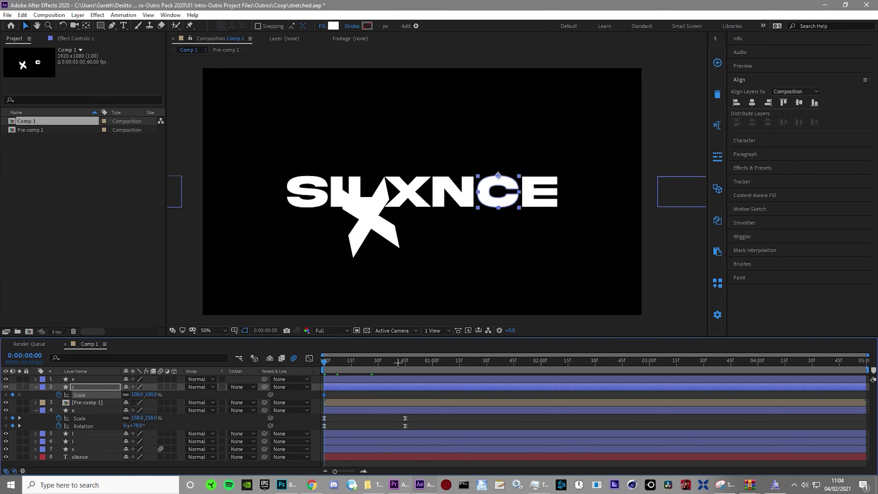
pyautogui.click(407, 362)
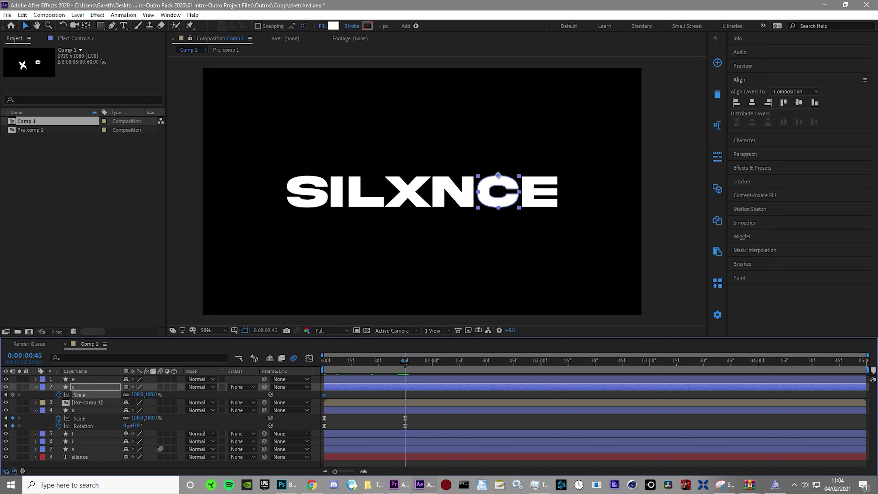
pyautogui.hotkey('shift', 'p')
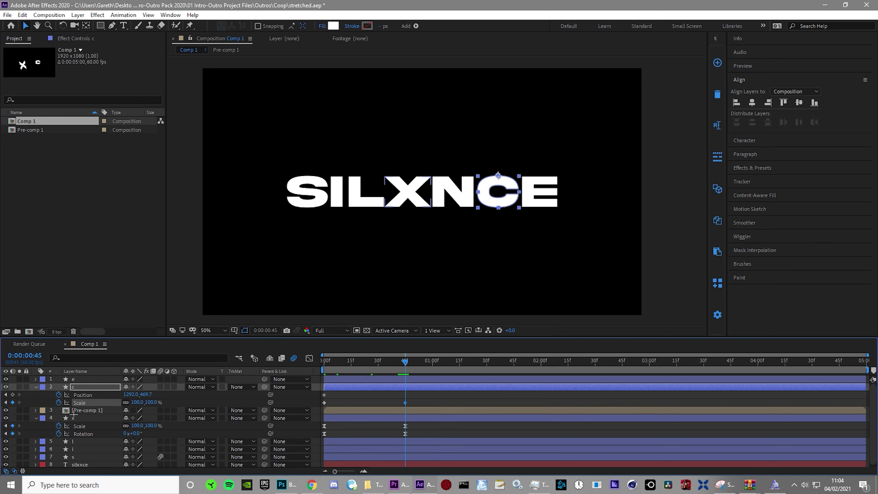
pyautogui.click(12, 395)
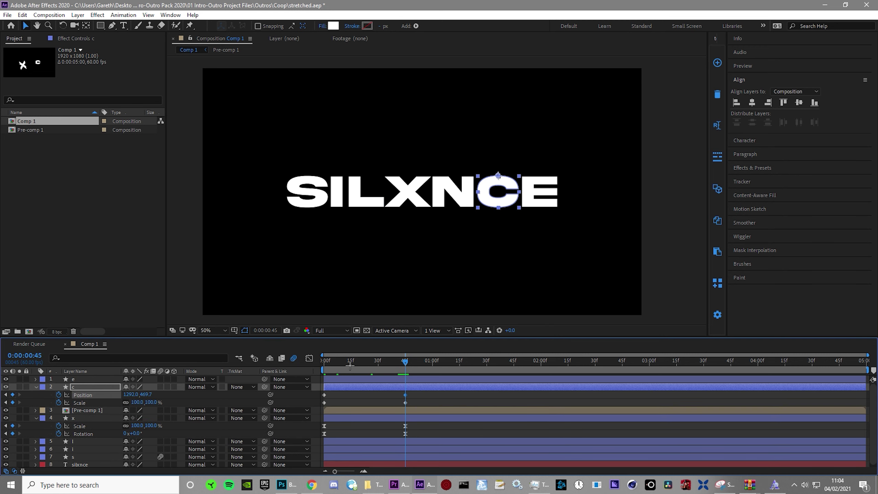
# Step: On frame 0, set the c layer's scale to 0% and its position to 1292, 409.7
pyautogui.moveTo(355, 366); pyautogui.dragTo(323, 368)
pyautogui.click(336, 397)
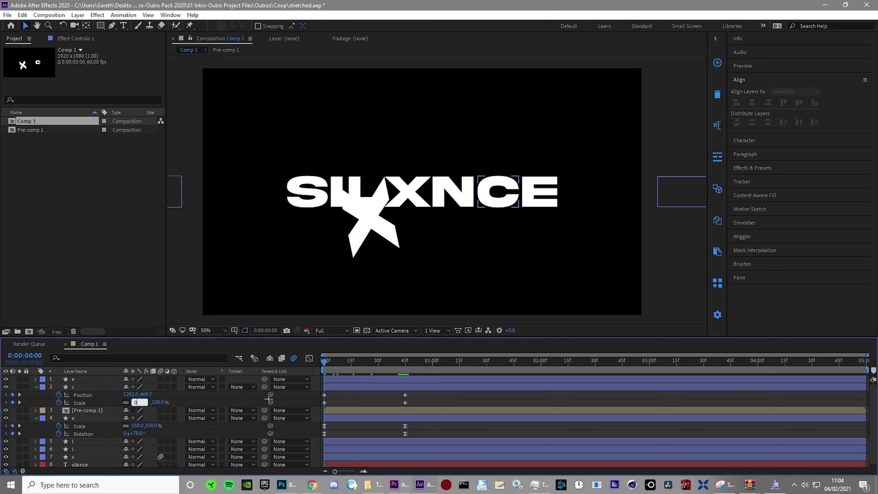
pyautogui.press('Return')
pyautogui.moveTo(147, 396); pyautogui.dragTo(127, 396)
# Step: Ease the c layer's scale keyframes and shape the speed curve into a sharp central peak
pyautogui.click(92, 403)
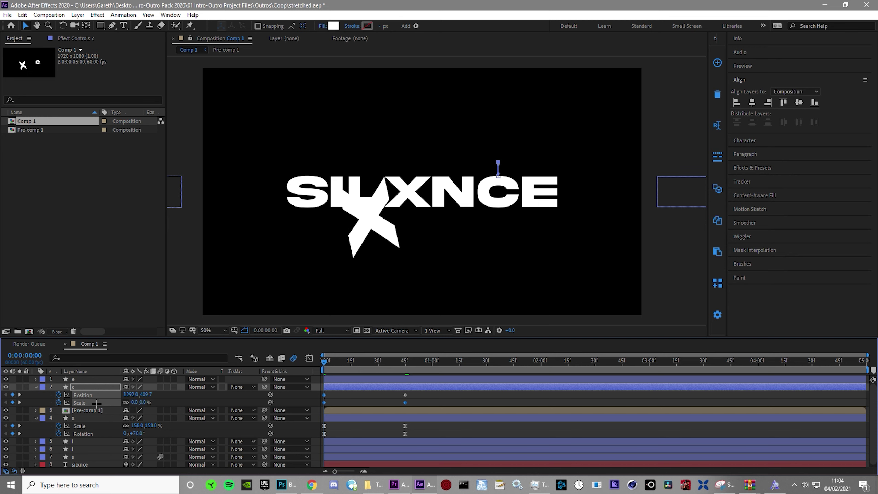
pyautogui.click(308, 360)
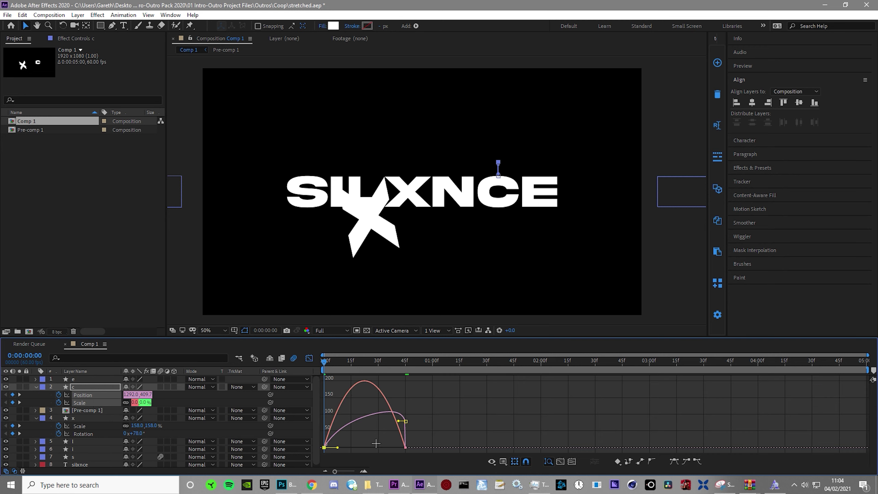
pyautogui.click(180, 398)
pyautogui.click(92, 403)
pyautogui.moveTo(392, 448)
pyautogui.mouseDown()
pyautogui.moveTo(364, 448)
pyautogui.moveTo(380, 448)
pyautogui.mouseUp()
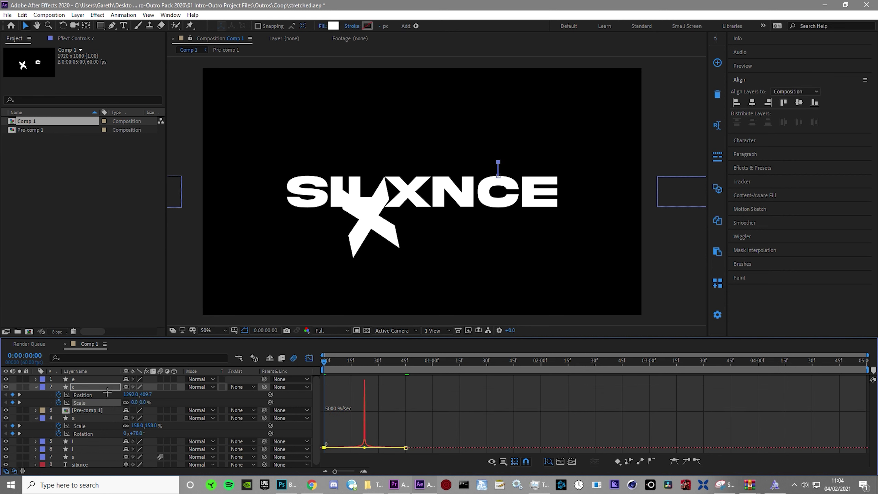
# Step: Shape the c layer's position speed curve into a sharp central peak and preview the title animation
pyautogui.click(111, 394)
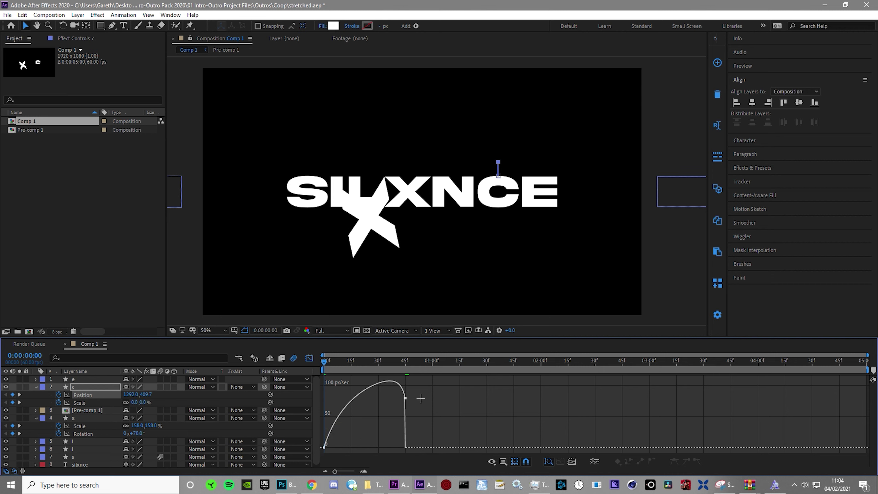
pyautogui.click(405, 398)
pyautogui.moveTo(412, 428); pyautogui.dragTo(363, 448)
pyautogui.click(355, 398)
pyautogui.press('space')
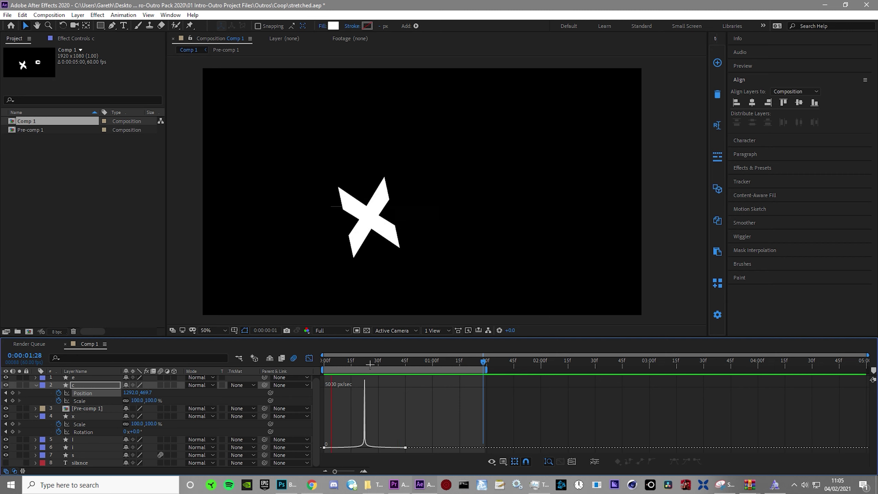
pyautogui.hotkey('shift', 'F3')
pyautogui.click(353, 398)
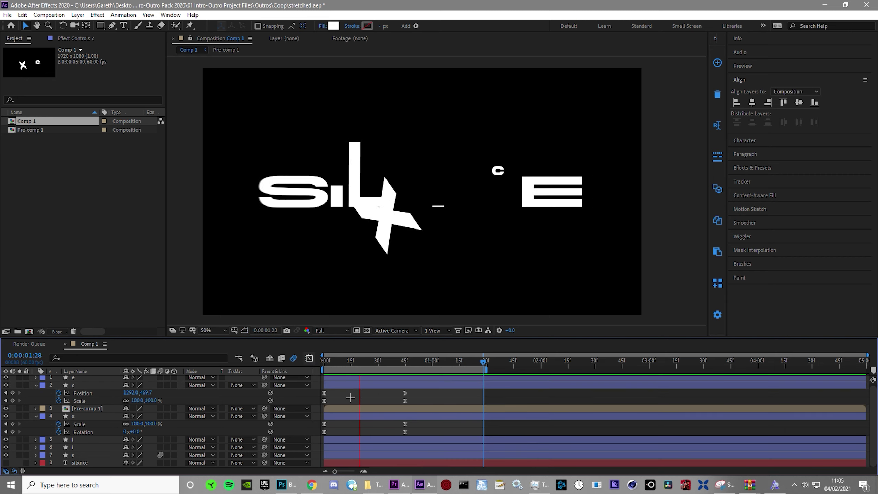
# Step: Collapse all layer properties, then reveal the s layer's path keyframes and delay them to start at about frame 5
pyautogui.moveTo(410, 361); pyautogui.dragTo(320, 363)
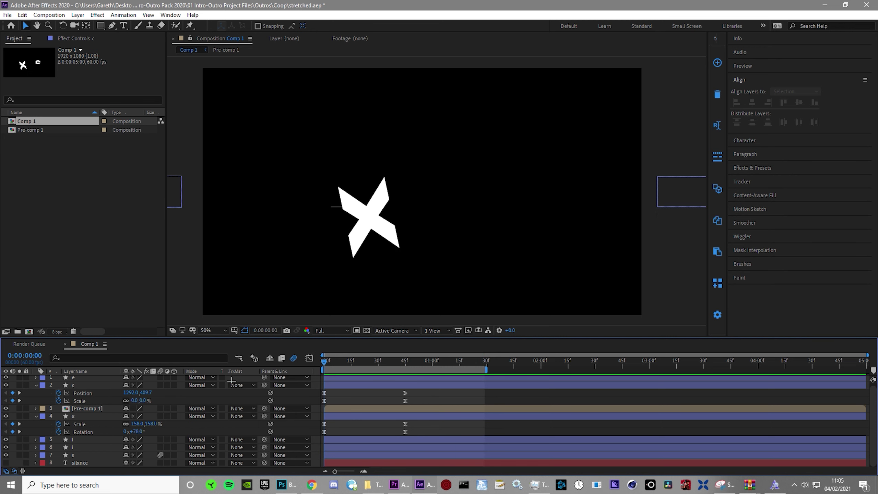
pyautogui.press('u')
pyautogui.press('u')
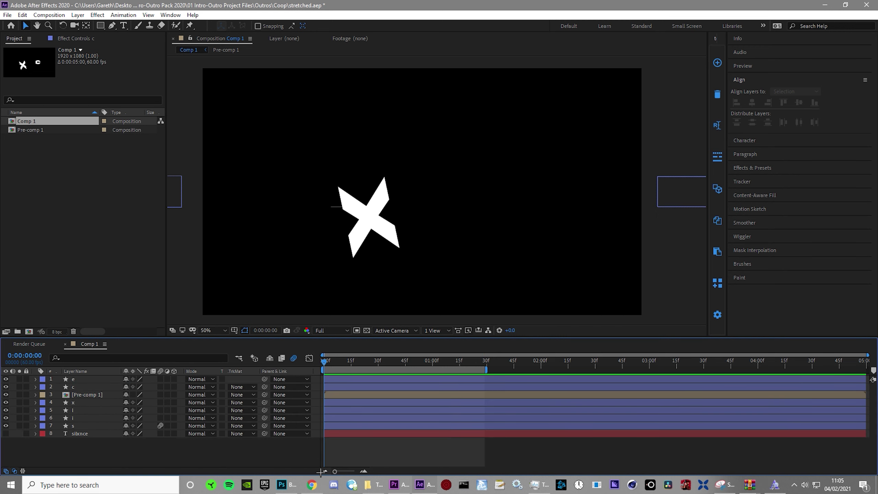
pyautogui.click(78, 428)
pyautogui.press('u')
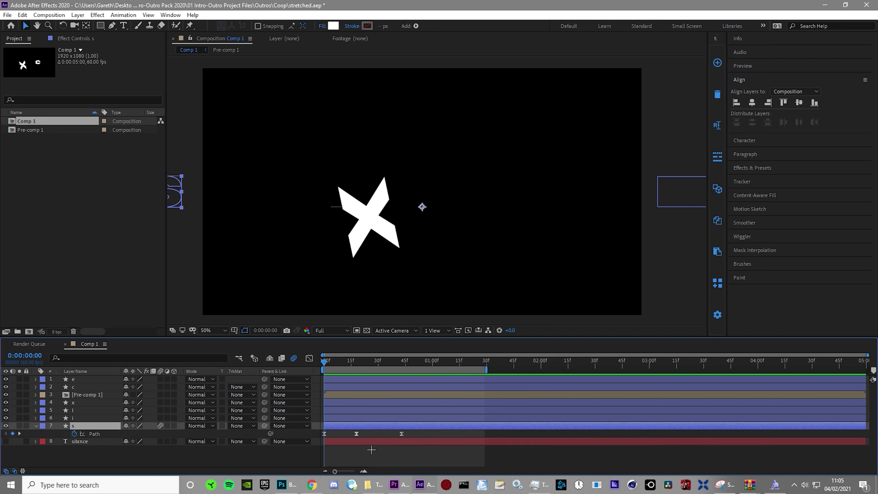
pyautogui.click(89, 402)
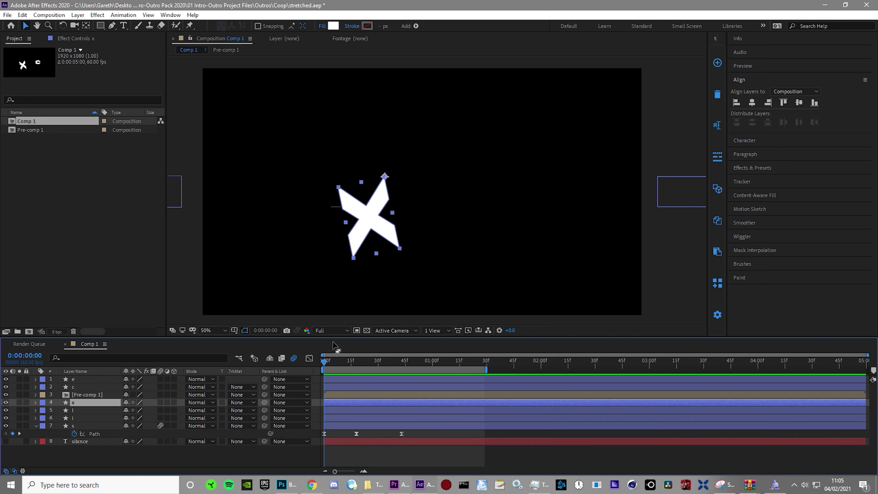
pyautogui.moveTo(325, 361); pyautogui.dragTo(362, 361)
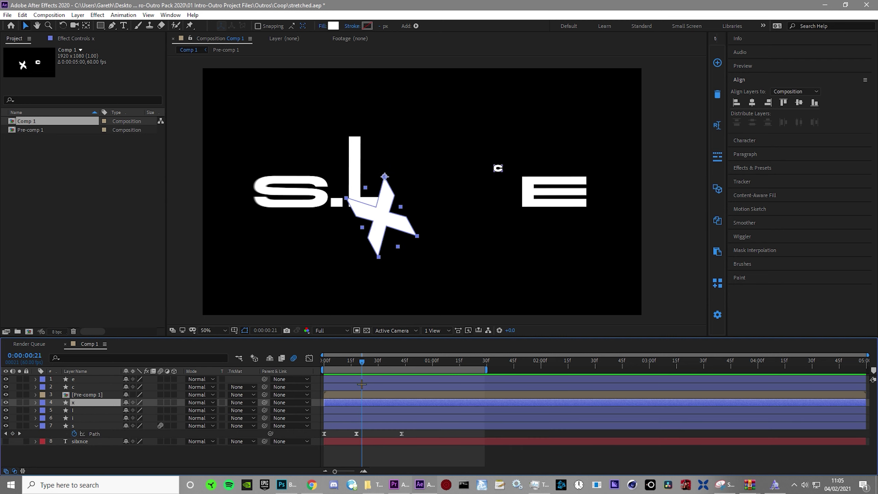
pyautogui.moveTo(411, 435); pyautogui.dragTo(333, 435)
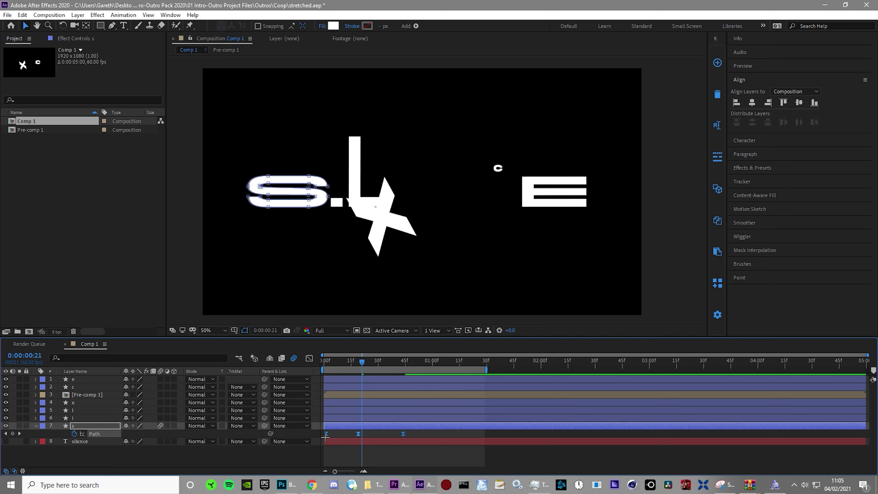
# Step: Delay the i layer's path keyframes to start at about frame 10 and the l layer's at about frame 6
pyautogui.click(349, 419)
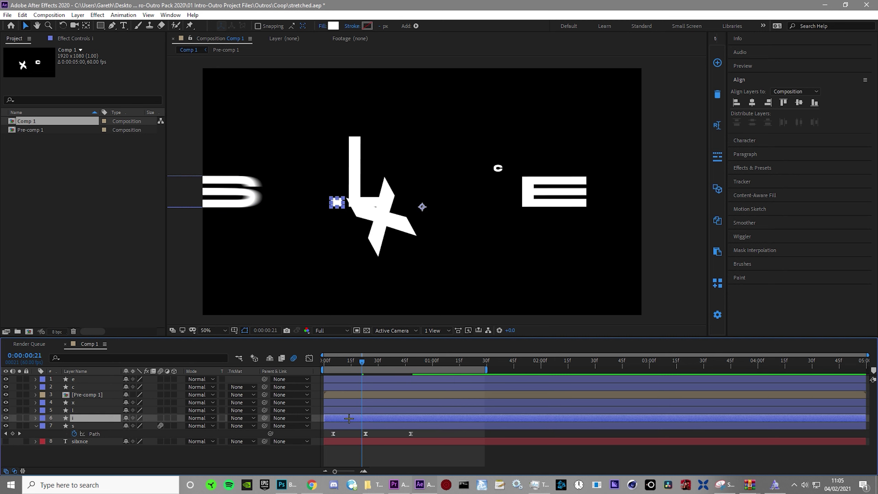
pyautogui.press('u')
pyautogui.moveTo(419, 420); pyautogui.dragTo(344, 422)
pyautogui.click(88, 411)
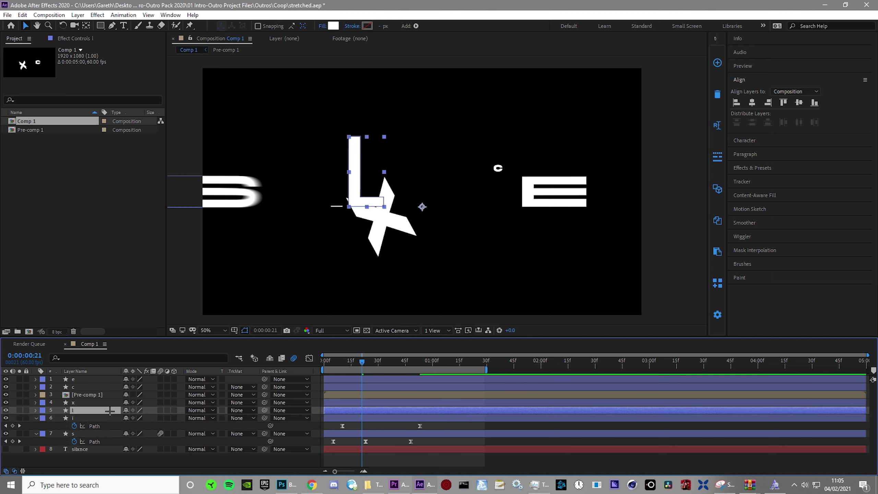
pyautogui.press('u')
pyautogui.moveTo(420, 417); pyautogui.dragTo(332, 424)
# Step: Delay the c layer's keyframes to about frame 8 and the e layer's to about frame 11, and preview the staggered title
pyautogui.click(374, 403)
pyautogui.press('u')
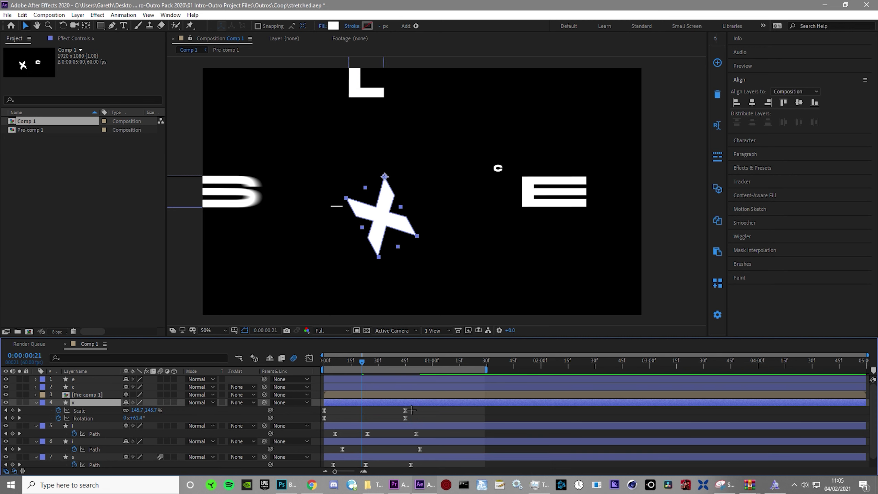
pyautogui.click(375, 386)
pyautogui.press('u')
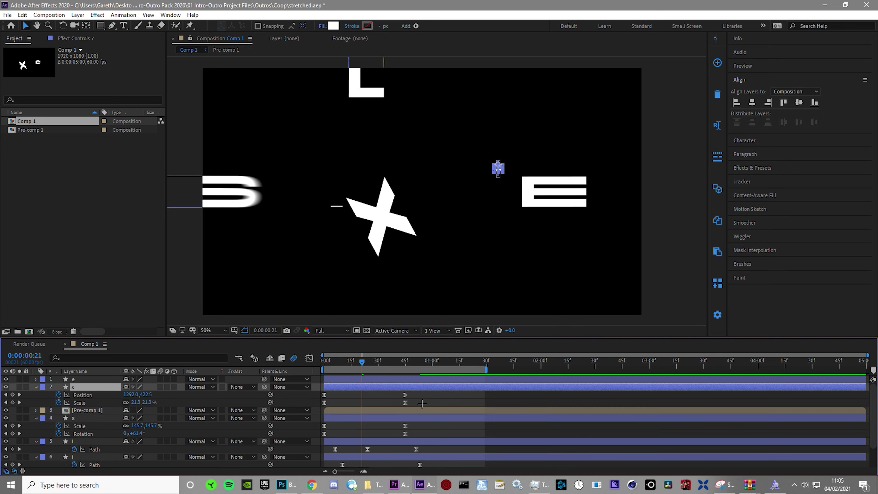
pyautogui.moveTo(423, 403); pyautogui.dragTo(346, 389)
pyautogui.click(360, 380)
pyautogui.press('u')
pyautogui.press('space')
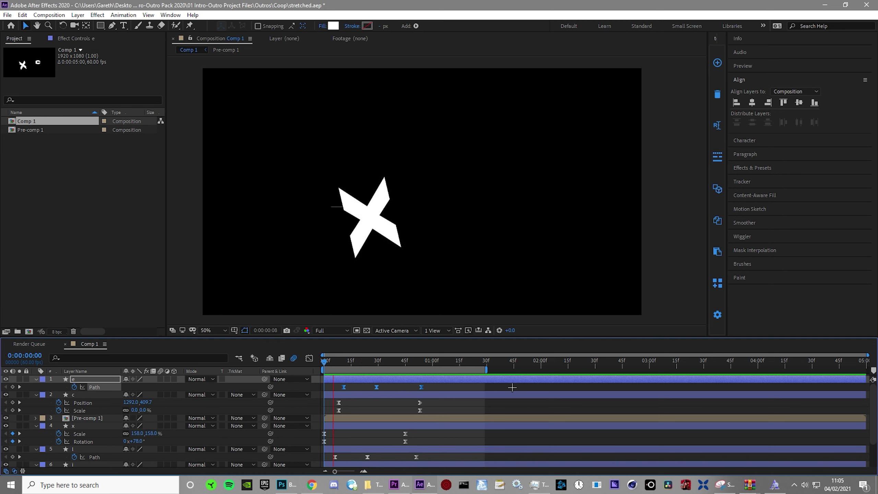
pyautogui.press('space')
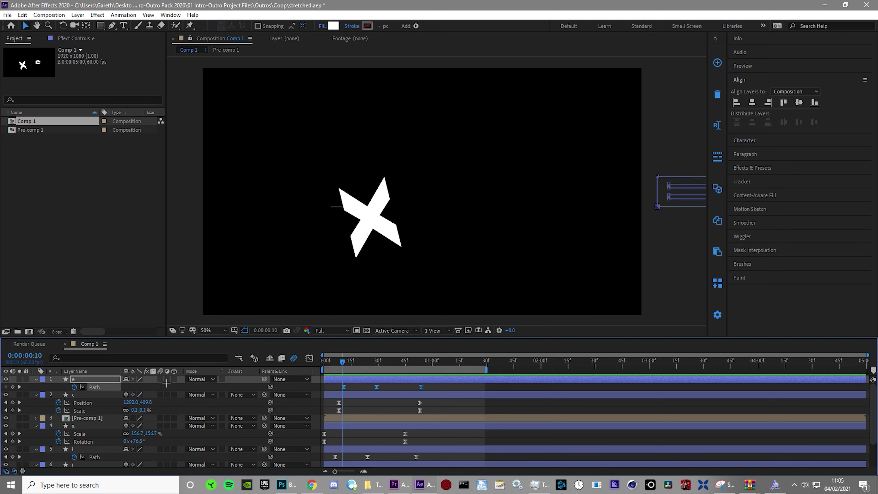
# Step: Enable motion blur on all the letter layers and the pre-comp, and preview the title animation
pyautogui.hotkey('ctrl', 'a')
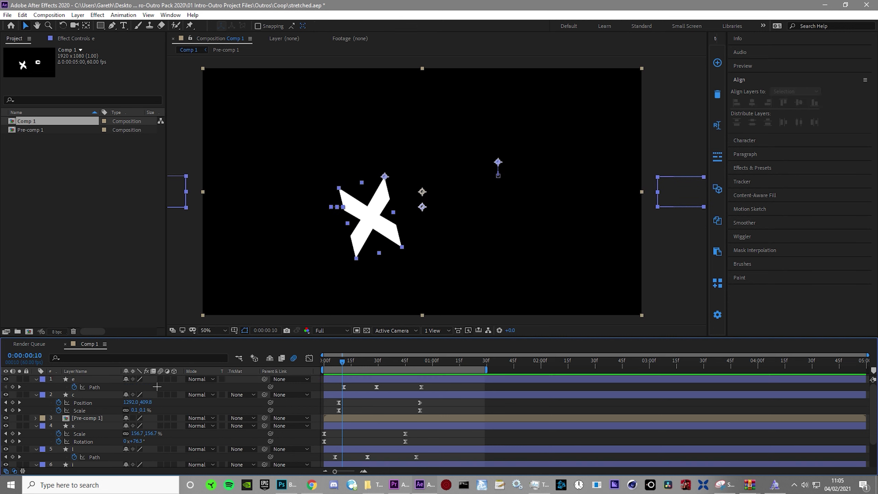
pyautogui.click(160, 394)
pyautogui.click(343, 402)
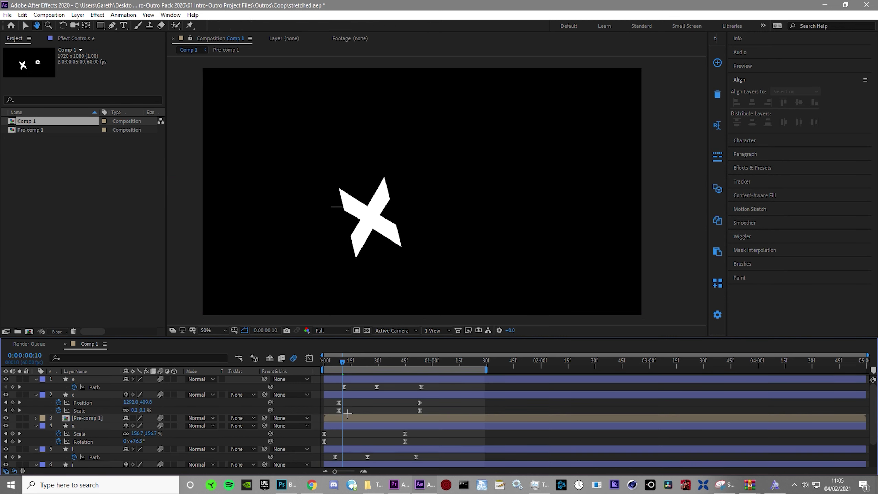
pyautogui.press('space')
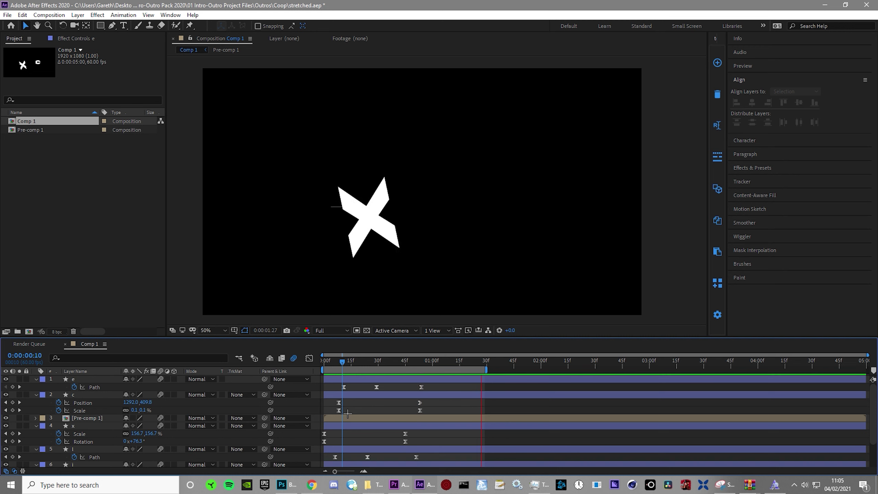
pyautogui.scroll(-2, 332, 443)
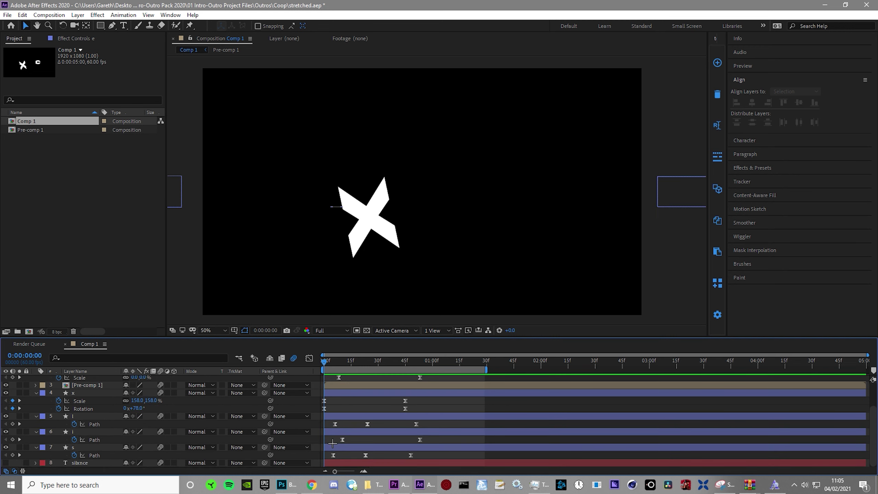
# Step: Give the s layer a red stroke 8 px wide
pyautogui.click(333, 446)
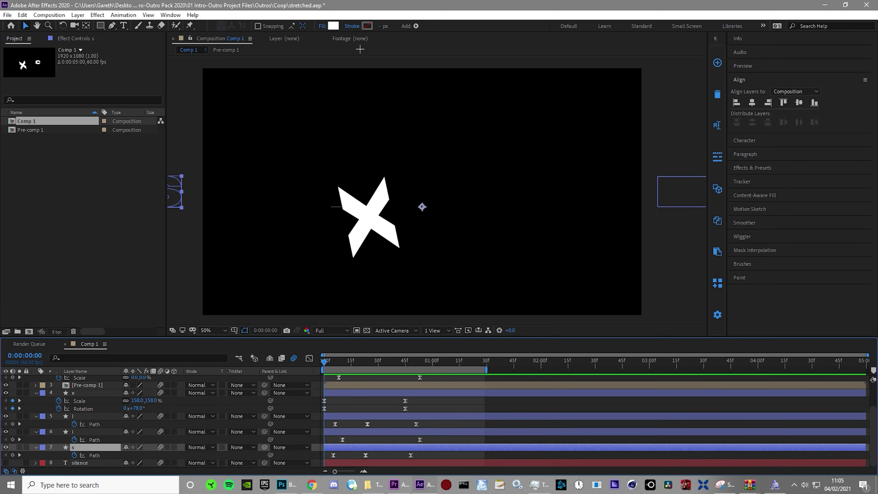
pyautogui.click(367, 26)
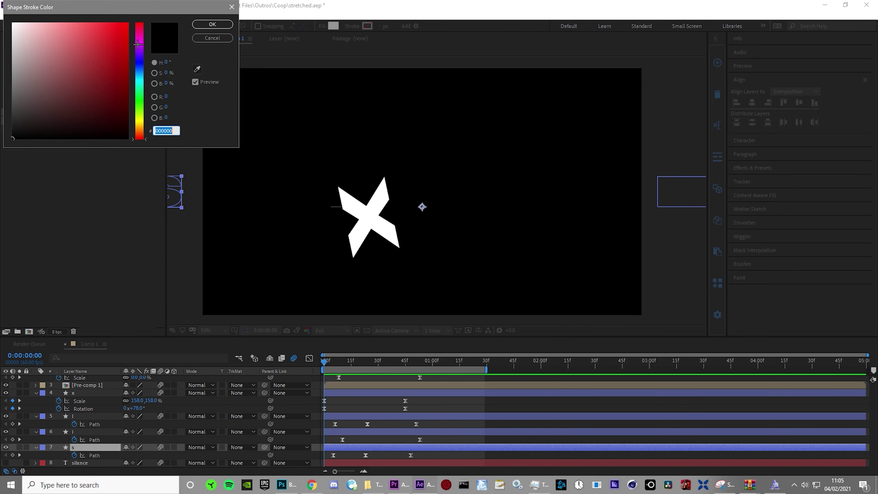
pyautogui.click(126, 26)
pyautogui.click(218, 23)
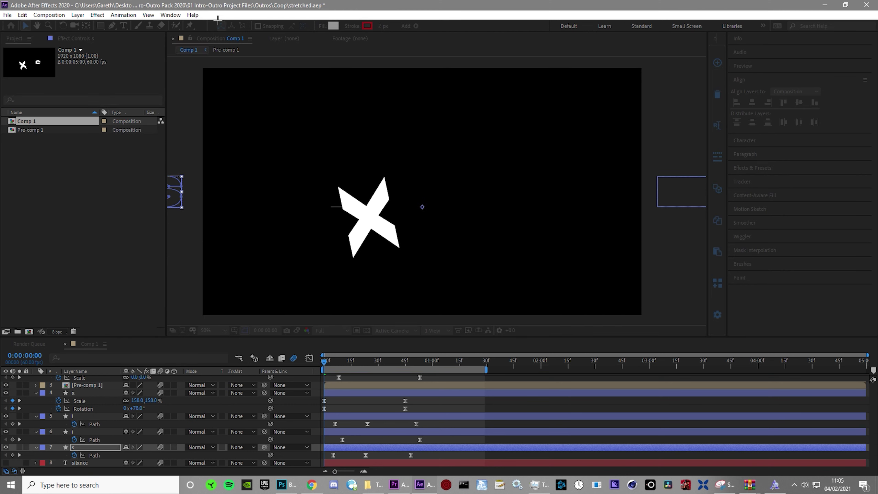
pyautogui.click(381, 26)
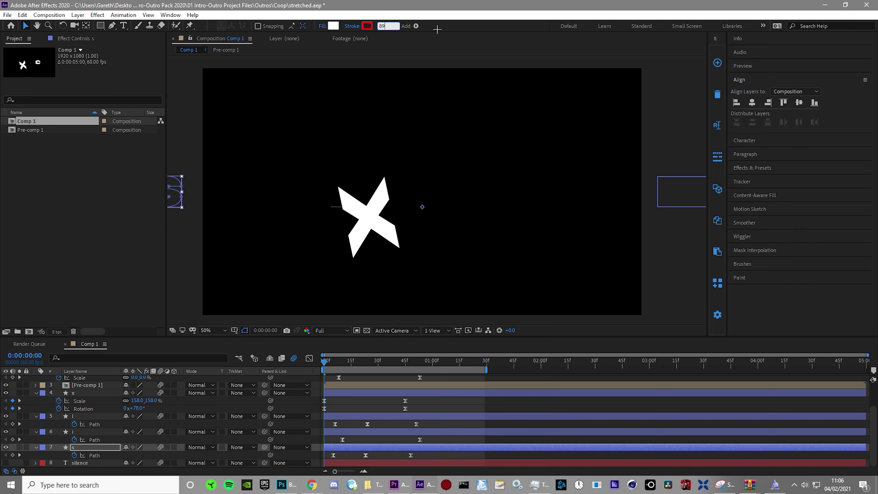
pyautogui.write('8')
pyautogui.press('Return')
# Step: Collapse the layers, select all layers from s to e, and filter the timeline by "opaci" to show their opacity properties
pyautogui.click(36, 447)
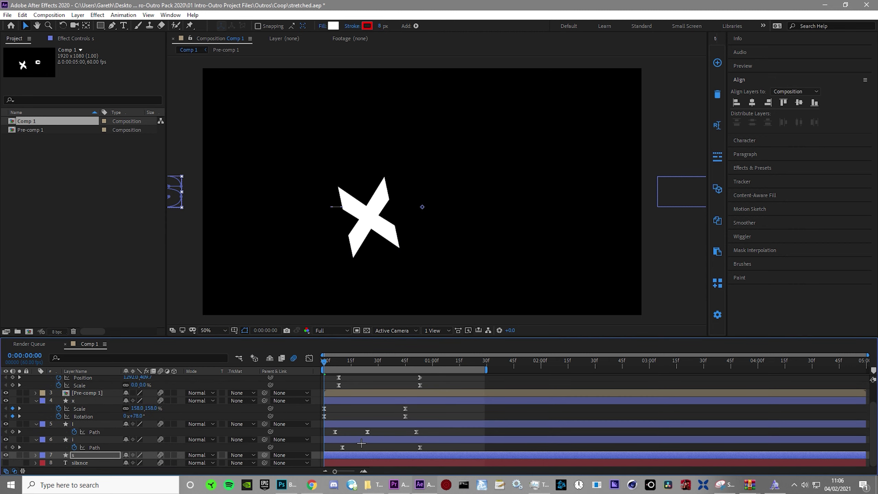
pyautogui.click(368, 408)
pyautogui.press('u')
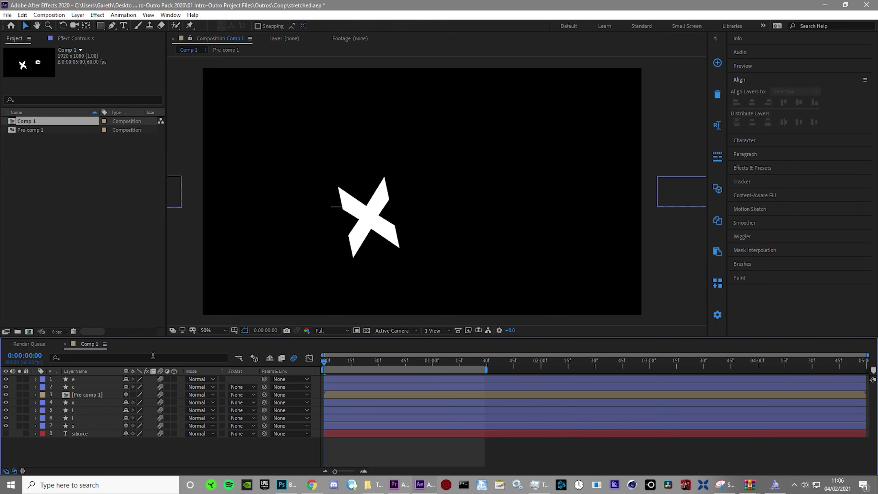
pyautogui.moveTo(77, 425); pyautogui.dragTo(97, 381)
pyautogui.click(115, 357)
pyautogui.write('opaci')
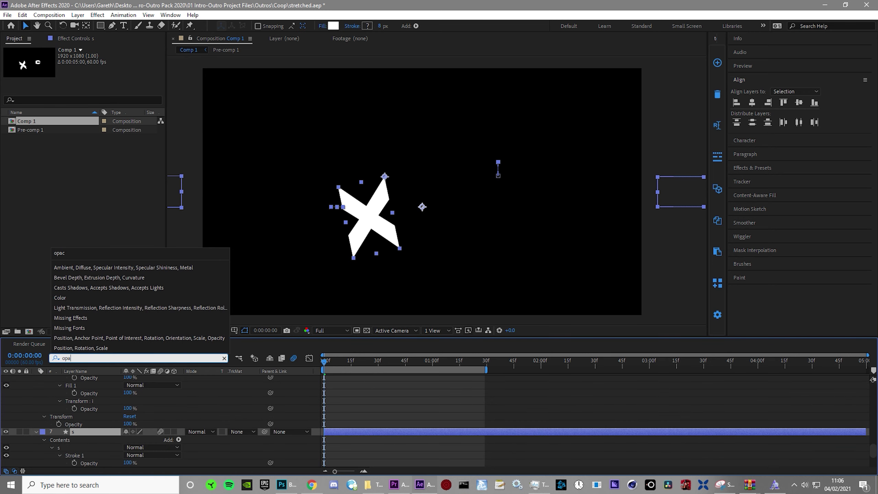
pyautogui.click(347, 404)
pyautogui.scroll(-2, 355, 404)
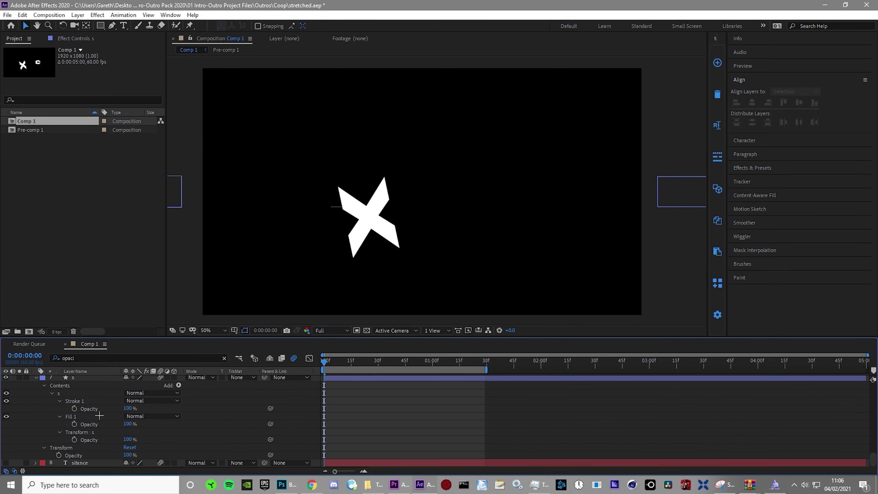
# Step: Keyframe the s layer's stroke opacity from 100% at frame 0 to 0% at frame 5
pyautogui.click(74, 409)
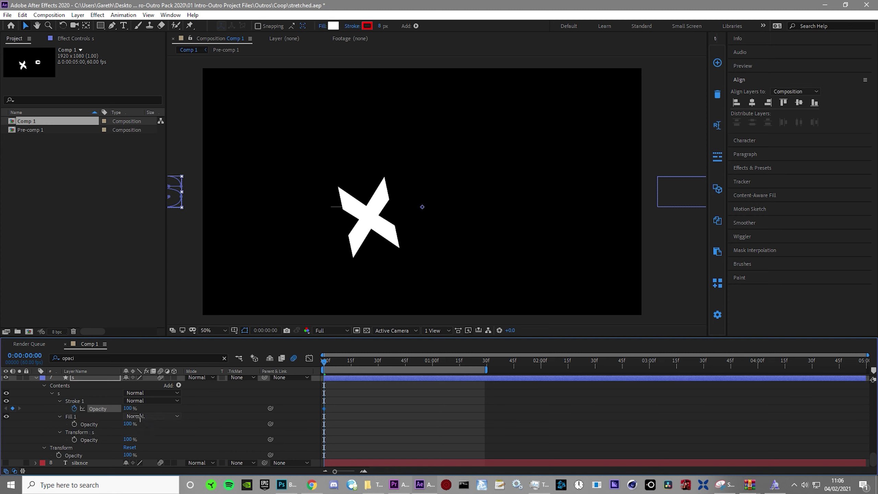
pyautogui.press('pagedown')
pyautogui.press('pagedown')
pyautogui.press('pagedown')
pyautogui.press('pagedown')
pyautogui.press('pagedown')
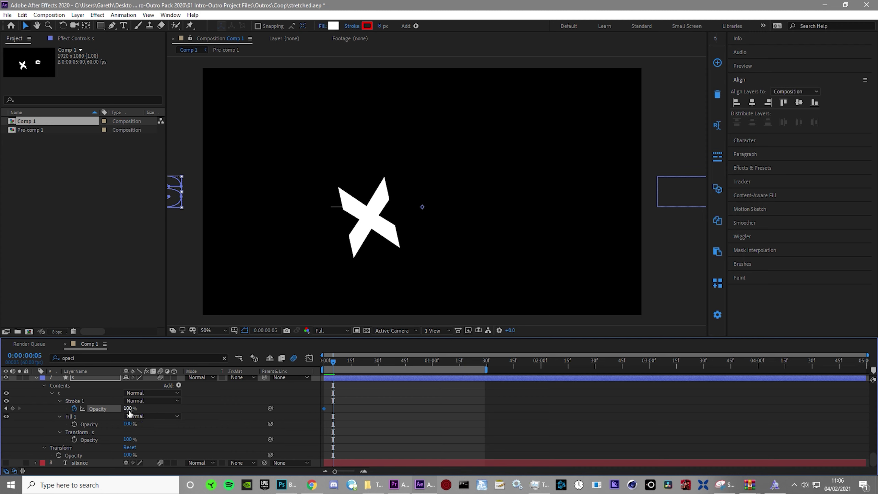
# Step: Keyframe the s layer's fill opacity with 0% at frame 0 and 100% at frame 5
pyautogui.click(75, 424)
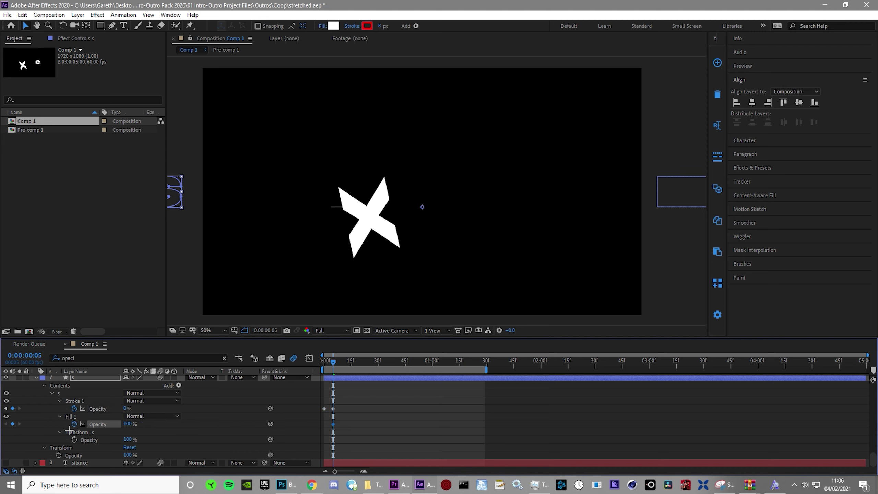
pyautogui.press('pageup')
pyautogui.press('pageup')
pyautogui.press('pageup')
pyautogui.press('pageup')
pyautogui.press('pageup')
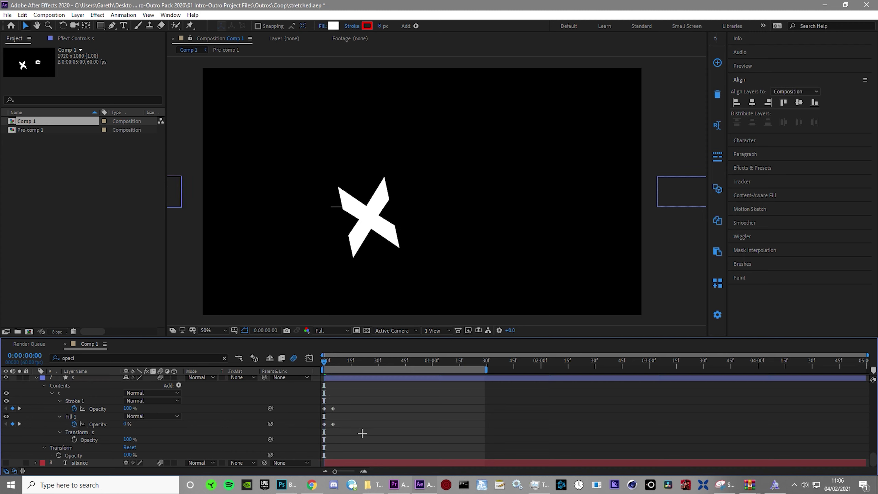
# Step: Delay the s layer's stroke and fill opacity keyframes to start at about frame 22, and preview the outline-to-fill change
pyautogui.moveTo(384, 440); pyautogui.dragTo(325, 403)
pyautogui.moveTo(350, 365); pyautogui.dragTo(369, 379)
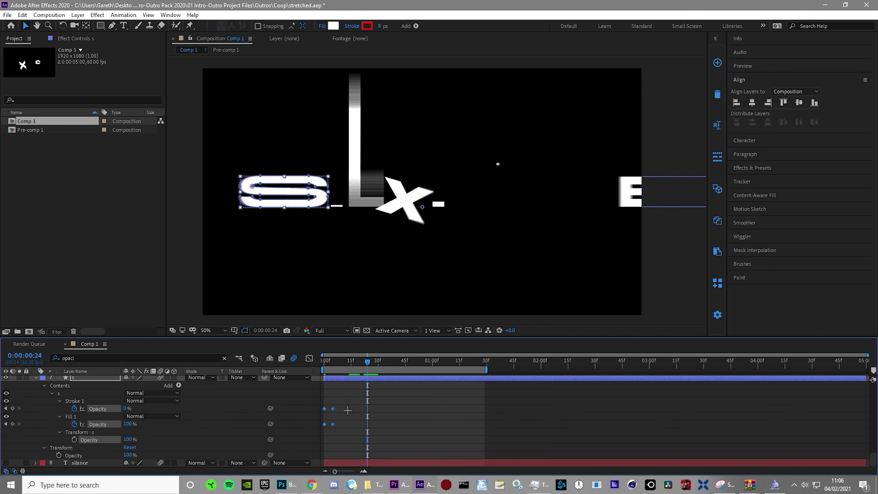
pyautogui.moveTo(334, 424); pyautogui.dragTo(373, 424)
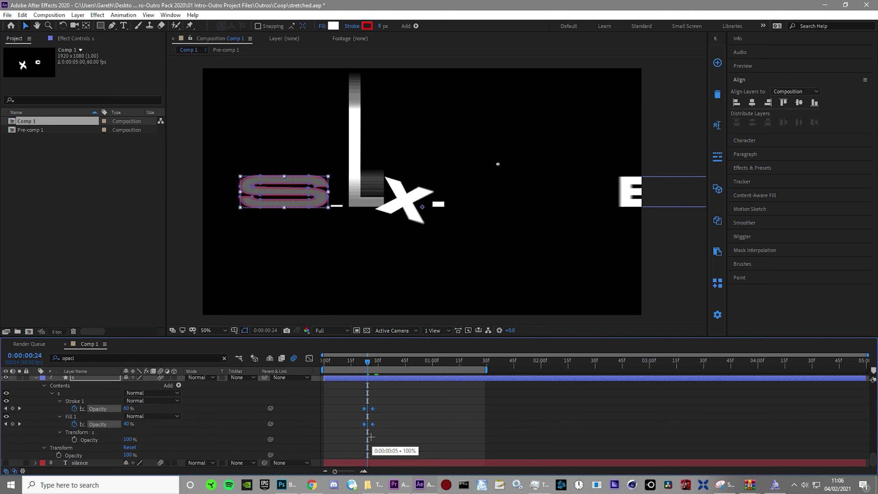
pyautogui.click(370, 438)
pyautogui.press('space')
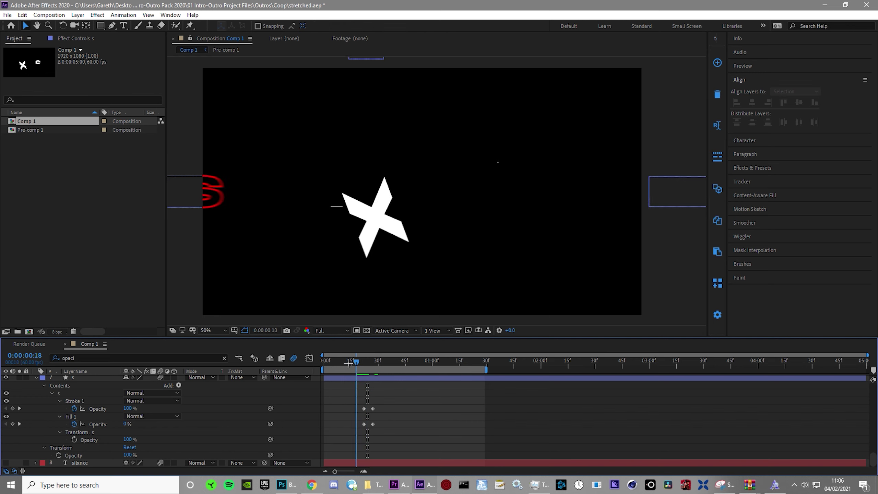
pyautogui.moveTo(362, 364); pyautogui.dragTo(377, 365)
pyautogui.scroll(1, 385, 400)
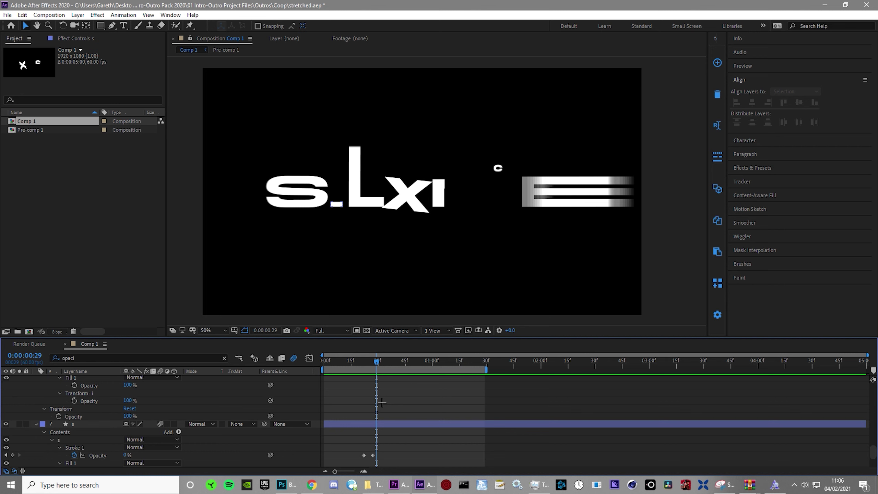
# Step: Copy the s layer's stroke opacity keyframes onto the i layer's stroke opacity, starting at about frame 40
pyautogui.moveTo(352, 429); pyautogui.dragTo(384, 437)
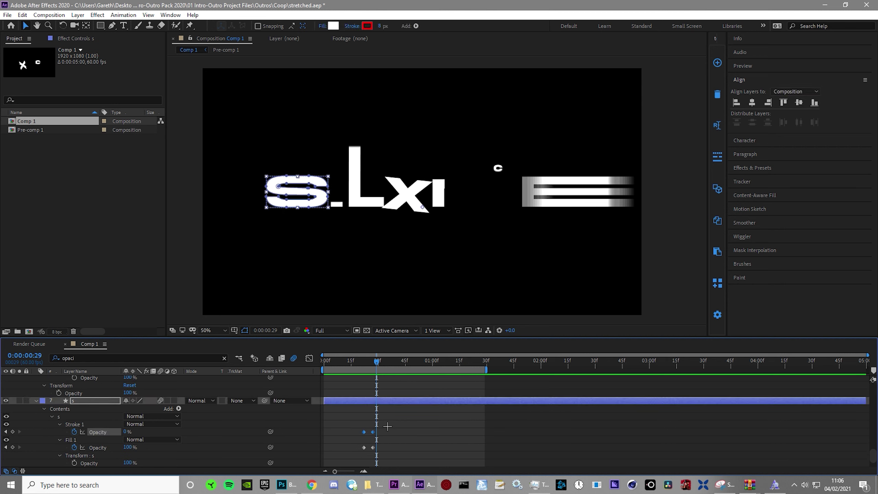
pyautogui.scroll(2, 388, 427)
pyautogui.click(74, 393)
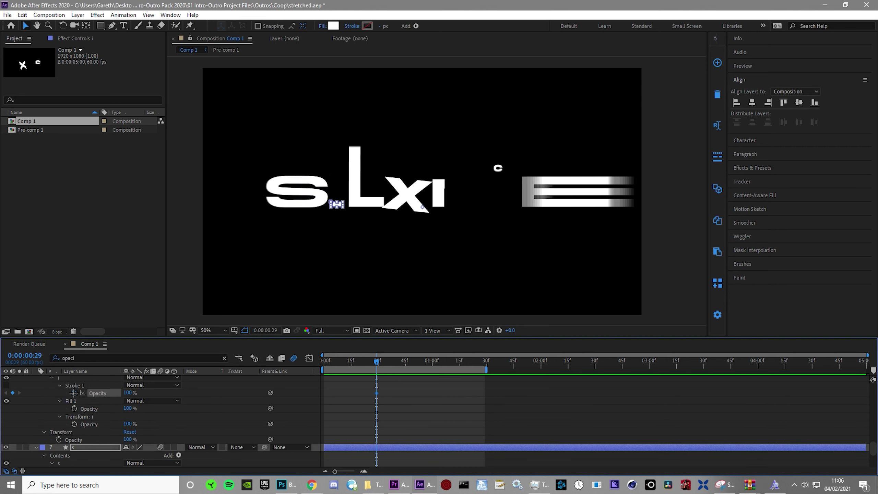
pyautogui.moveTo(381, 394)
pyautogui.mouseDown()
pyautogui.moveTo(393, 402)
pyautogui.moveTo(372, 392)
pyautogui.moveTo(394, 403)
pyautogui.mouseUp()
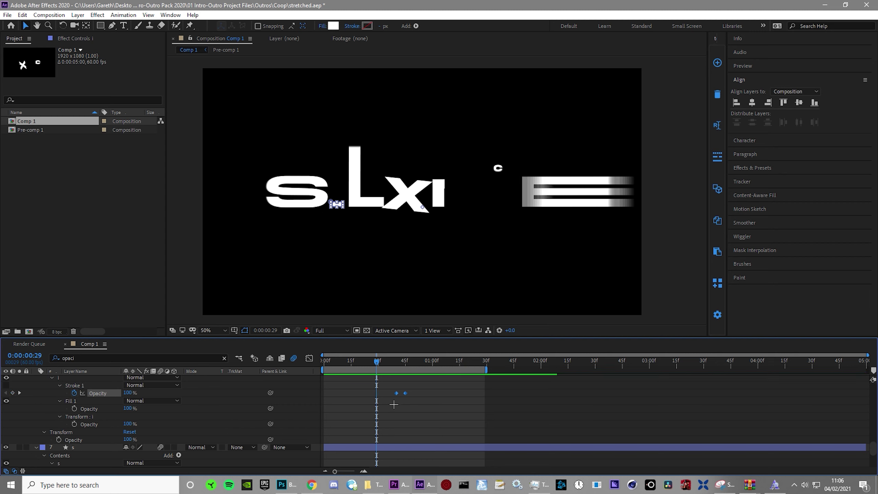
# Step: Add the same stroke opacity fade to the l layer, starting at about frame 25, and play the animation
pyautogui.scroll(6, 393, 403)
pyautogui.click(74, 448)
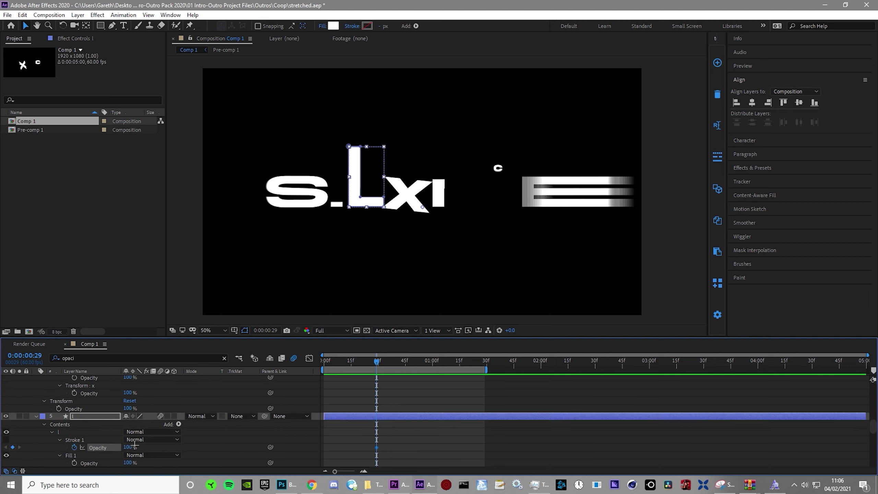
pyautogui.moveTo(352, 384)
pyautogui.mouseDown()
pyautogui.moveTo(376, 385)
pyautogui.moveTo(369, 389)
pyautogui.mouseUp()
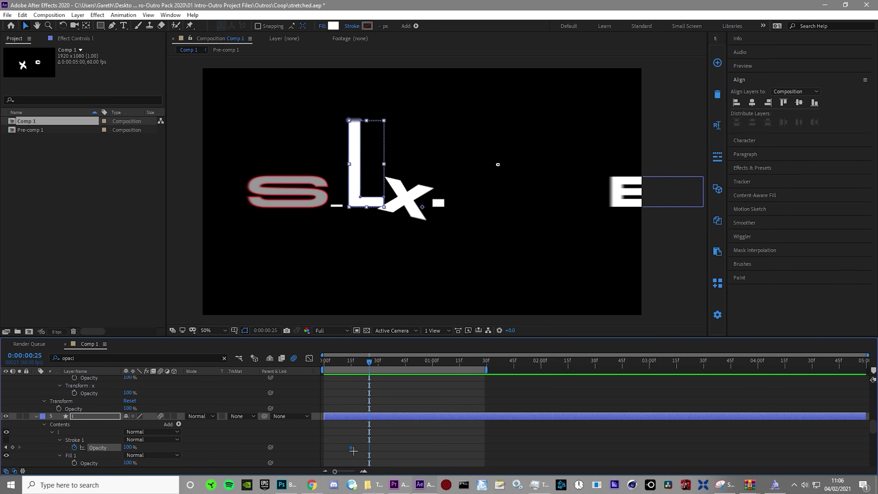
pyautogui.scroll(3, 387, 438)
pyautogui.press('space')
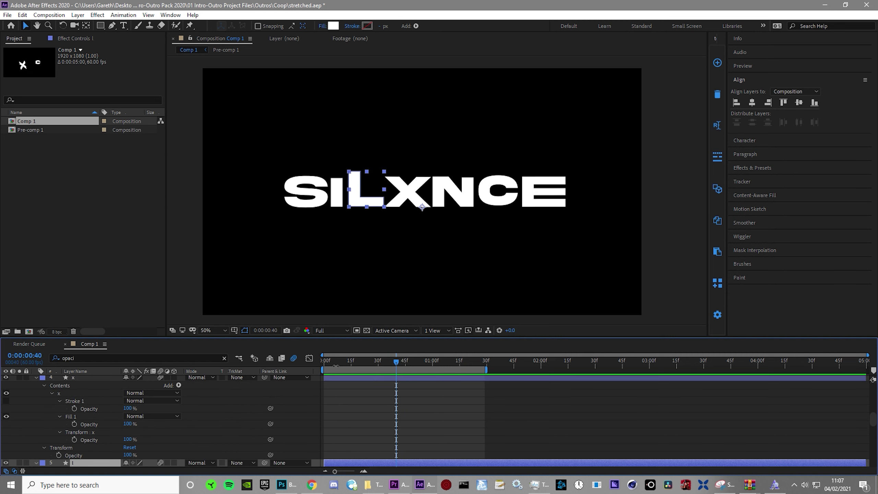
# Step: Add the stroke opacity fade to the x and e layers from frame 31 and to the c layer from about frame 22
pyautogui.click(422, 207)
pyautogui.scroll(3, 448, 422)
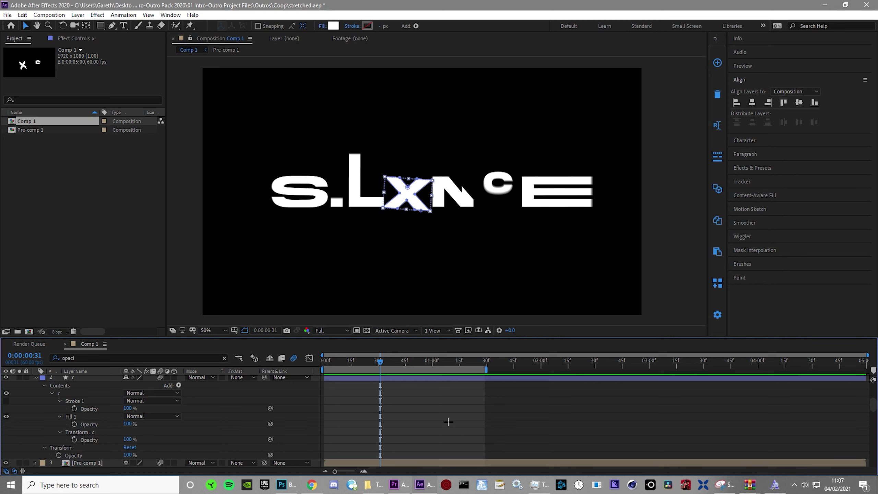
pyautogui.scroll(2, 448, 422)
pyautogui.moveTo(380, 380)
pyautogui.mouseDown()
pyautogui.moveTo(408, 380)
pyautogui.moveTo(355, 380)
pyautogui.moveTo(381, 363)
pyautogui.mouseUp()
pyautogui.click(74, 432)
pyautogui.scroll(3, 410, 426)
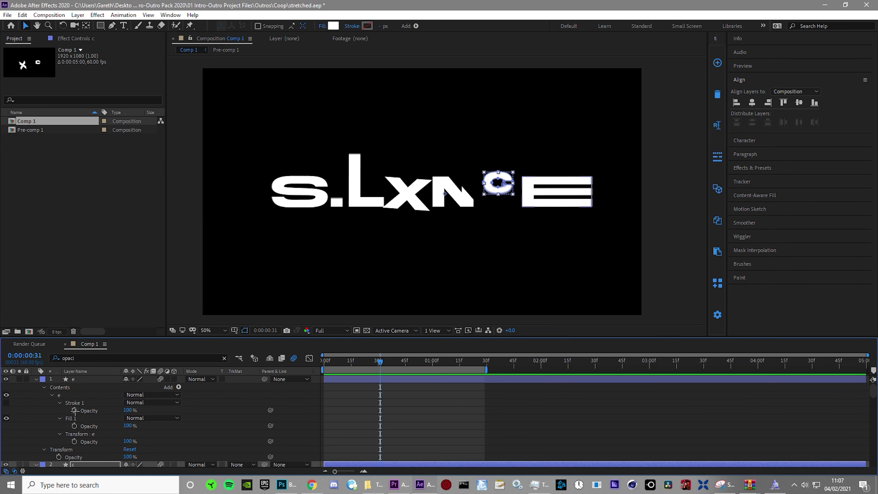
pyautogui.click(75, 411)
# Step: Copy the s layer's fill opacity keyframes and start the i layer's fill opacity animation at frame 40, matching its first stroke keyframe
pyautogui.scroll(-19, 365, 412)
pyautogui.moveTo(355, 416); pyautogui.dragTo(393, 425)
pyautogui.scroll(5, 393, 423)
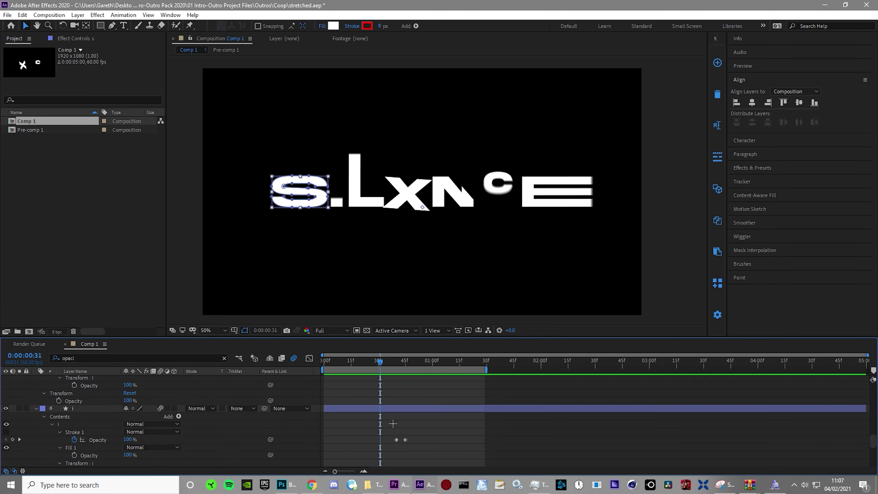
pyautogui.click(20, 439)
pyautogui.click(71, 448)
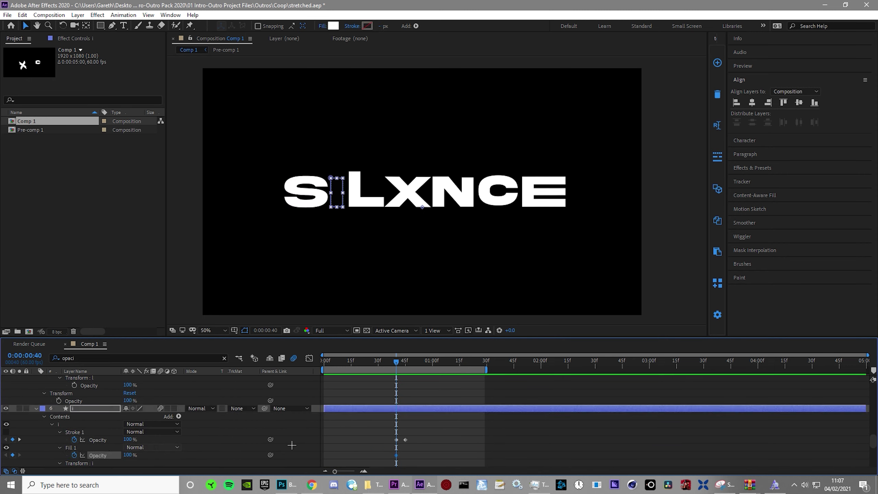
# Step: Paste the copied fill opacity keyframes onto the l layer, using its stroke opacity keyframes as the timing reference
pyautogui.scroll(4, 452, 429)
pyautogui.scroll(3, 452, 428)
pyautogui.click(4, 424)
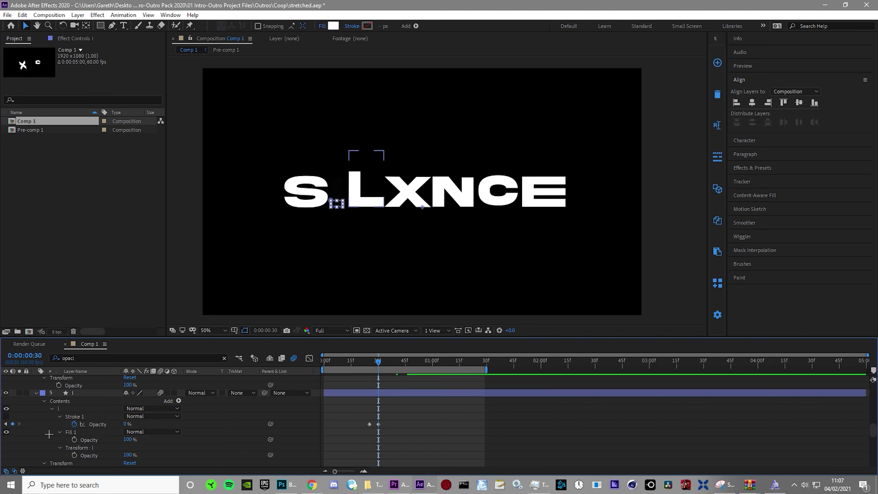
pyautogui.click(74, 439)
pyautogui.click(128, 440)
pyautogui.write('0')
pyautogui.press('Return')
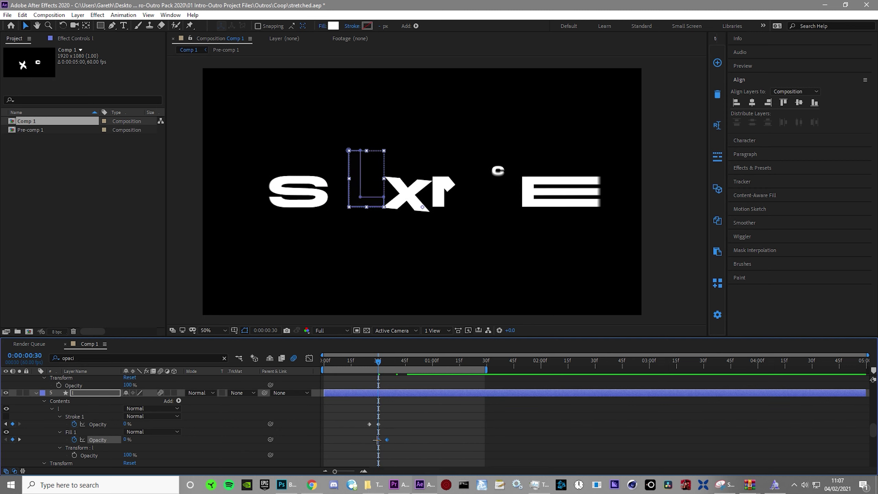
pyautogui.hotkey('ctrl', 'z')
# Step: Apply the fill opacity fade-in to the x layer from frame 31 and to the c layer alongside its stroke keyframes
pyautogui.scroll(4, 398, 435)
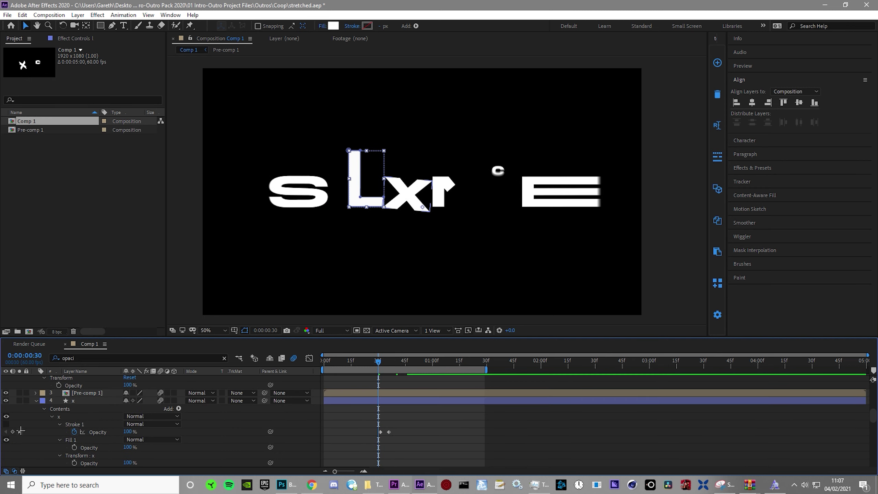
pyautogui.click(19, 431)
pyautogui.click(72, 446)
pyautogui.scroll(3, 359, 430)
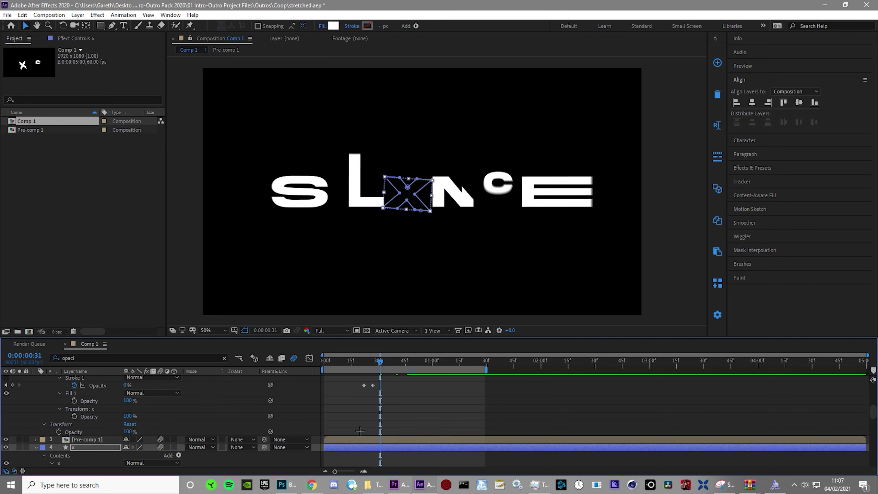
pyautogui.moveTo(361, 364); pyautogui.dragTo(371, 370)
pyautogui.scroll(1, 372, 391)
pyautogui.click(376, 378)
# Step: Paste the fill opacity keyframes onto the e layer starting at frame 31, and scrub to frame 32 to check the result
pyautogui.scroll(3, 381, 411)
pyautogui.moveTo(371, 366); pyautogui.dragTo(353, 371)
pyautogui.click(88, 409)
pyautogui.hotkey('ctrl', 'v')
pyautogui.scroll(1, 396, 411)
pyautogui.click(526, 412)
pyautogui.moveTo(405, 362); pyautogui.dragTo(382, 391)
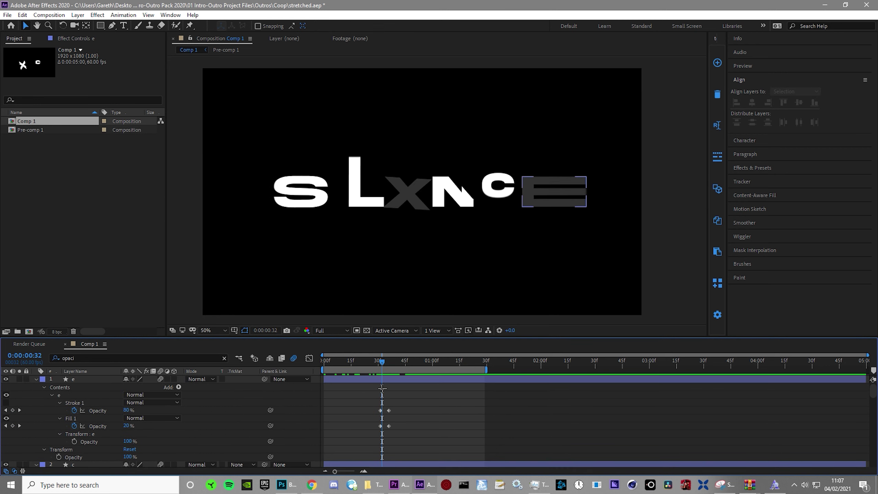
# Step: Give the e layer a red stroke 5 px wide
pyautogui.click(381, 378)
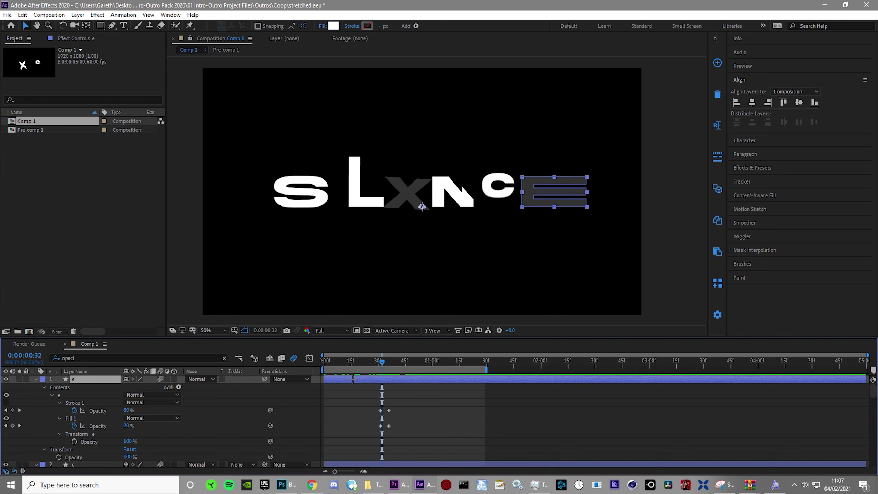
pyautogui.click(367, 26)
pyautogui.click(193, 24)
pyautogui.click(381, 26)
pyautogui.write('5')
pyautogui.click(408, 411)
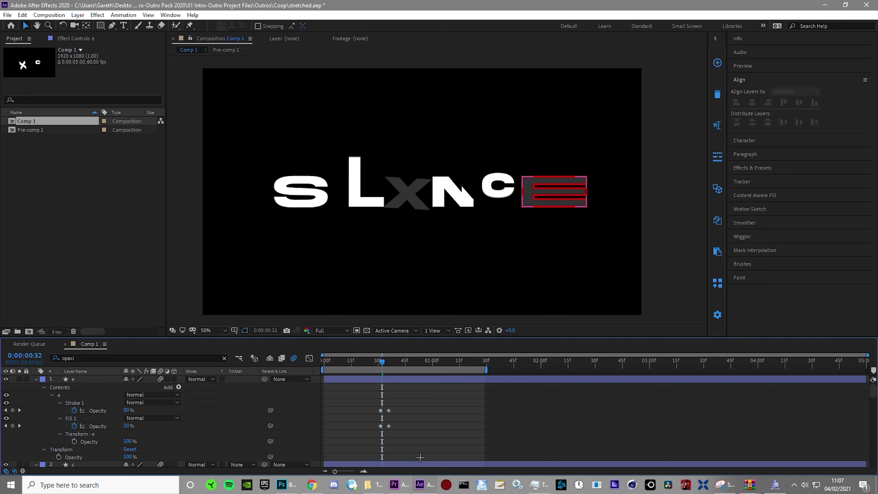
# Step: Give the c layer a red stroke
pyautogui.scroll(-1, 421, 458)
pyautogui.click(407, 442)
pyautogui.click(366, 27)
pyautogui.click(211, 25)
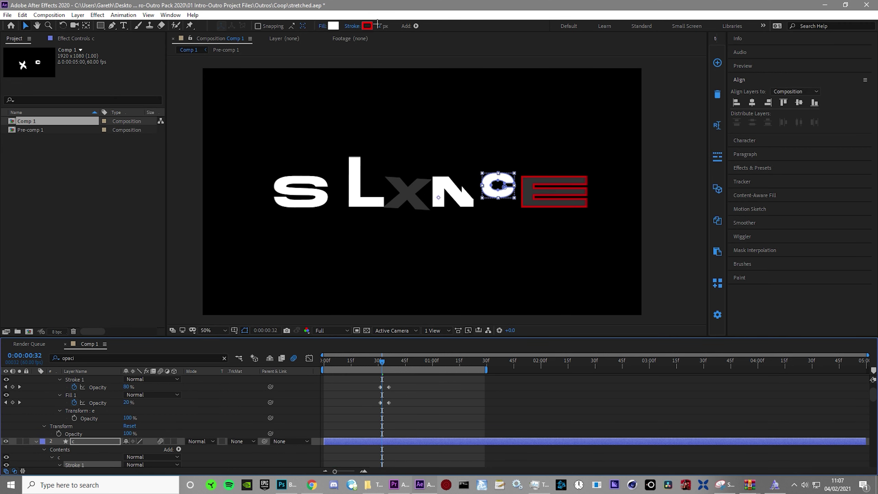
pyautogui.click(457, 410)
# Step: Give the x layer a red stroke 5 px wide
pyautogui.scroll(-6, 456, 410)
pyautogui.click(446, 395)
pyautogui.click(366, 26)
pyautogui.click(212, 25)
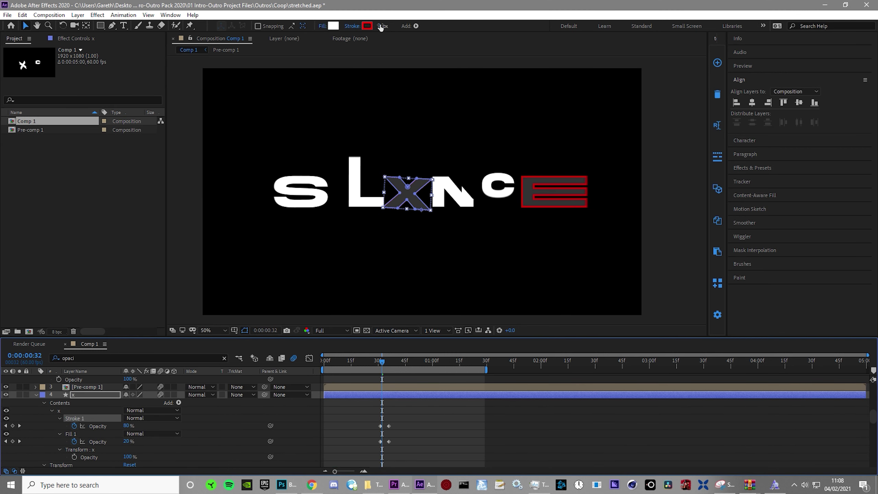
pyautogui.click(381, 27)
pyautogui.write('5')
pyautogui.click(415, 415)
# Step: Give the l layer a red stroke 5 px wide
pyautogui.scroll(-4, 415, 416)
pyautogui.click(411, 387)
pyautogui.click(366, 26)
pyautogui.click(212, 25)
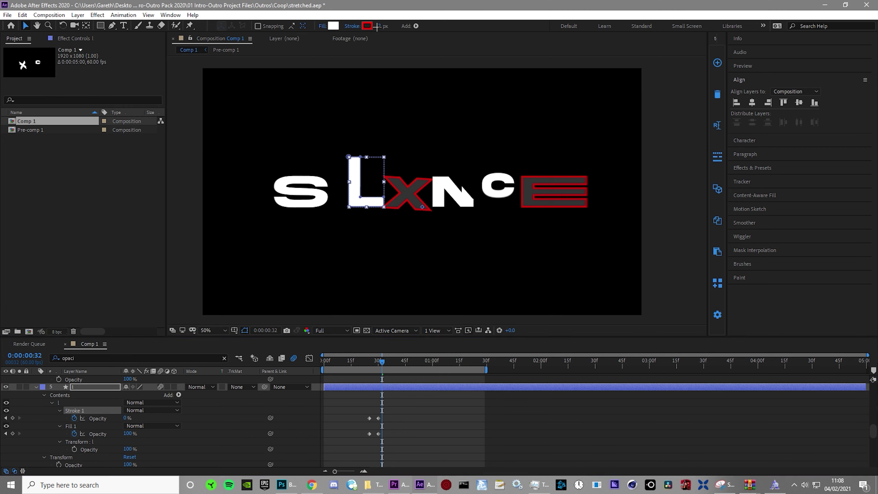
pyautogui.click(380, 26)
pyautogui.write('5')
pyautogui.click(408, 415)
# Step: Give the i layer a red stroke 5 px wide
pyautogui.scroll(-4, 407, 398)
pyautogui.click(407, 380)
pyautogui.click(366, 26)
pyautogui.click(212, 24)
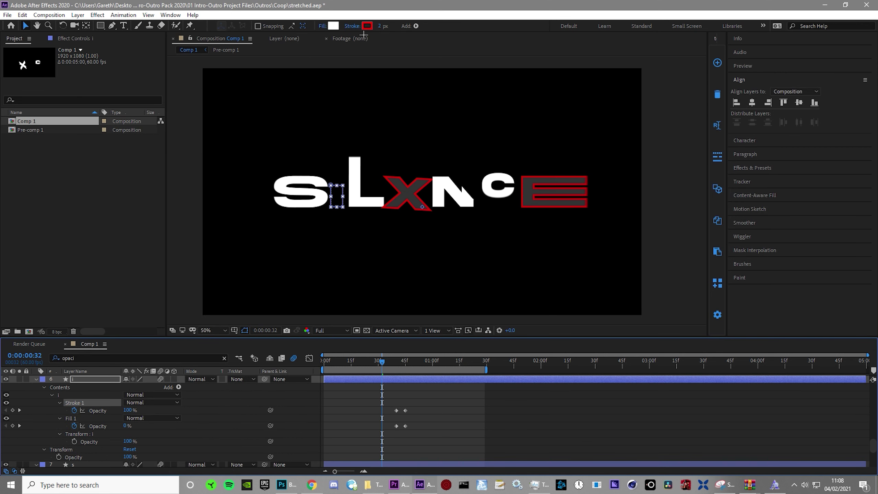
pyautogui.click(381, 26)
pyautogui.write('5')
pyautogui.click(370, 98)
# Step: Play the title animation from the first frame to examine the red outlines fading into the white fills
pyautogui.scroll(-4, 416, 418)
pyautogui.click(416, 420)
pyautogui.scroll(-4, 416, 421)
pyautogui.moveTo(383, 361); pyautogui.dragTo(324, 362)
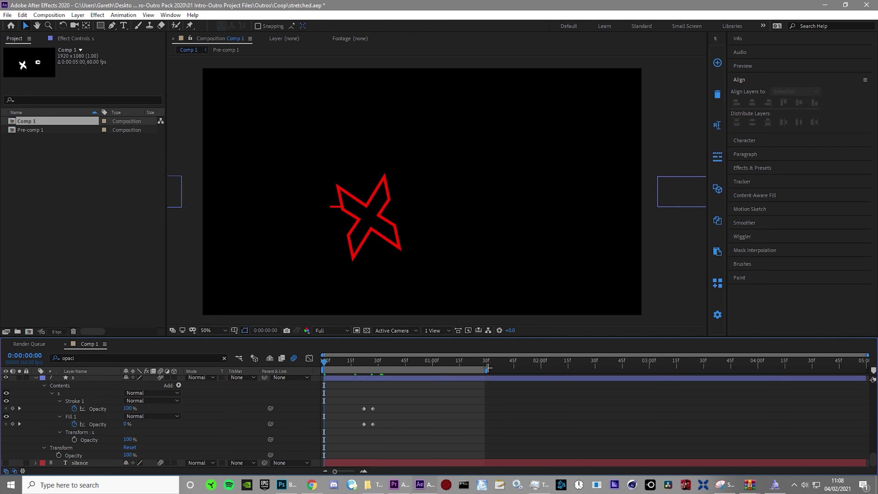
pyautogui.press('space')
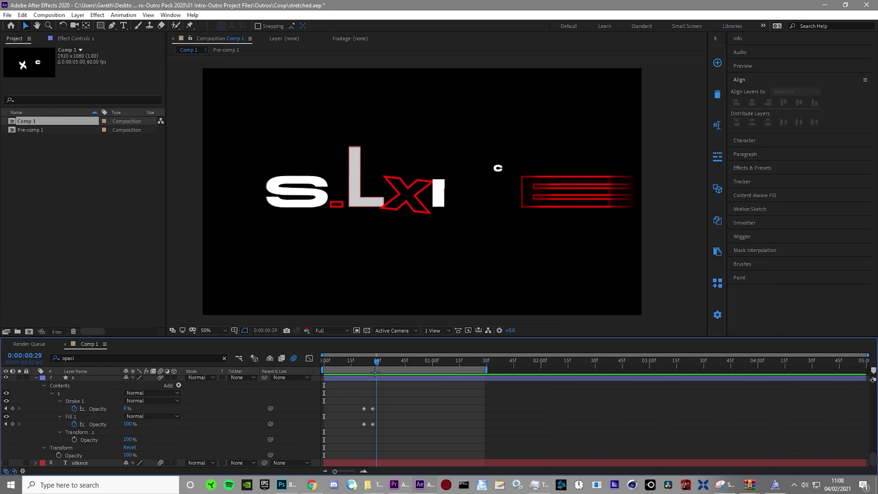
pyautogui.press('space')
# Step: Move the c layer's stroke and fill opacity keyframes so that they start at about frame 38
pyautogui.scroll(6, 394, 439)
pyautogui.scroll(2, 393, 438)
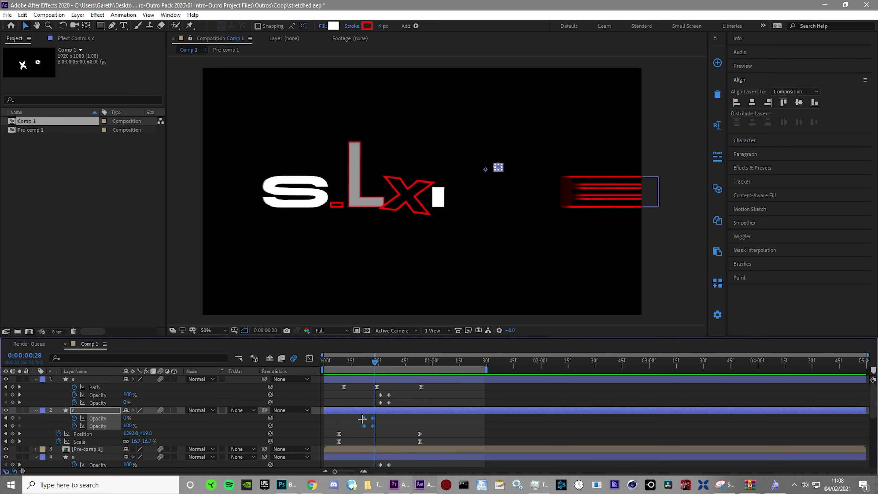
pyautogui.moveTo(363, 419); pyautogui.dragTo(393, 429)
pyautogui.click(468, 433)
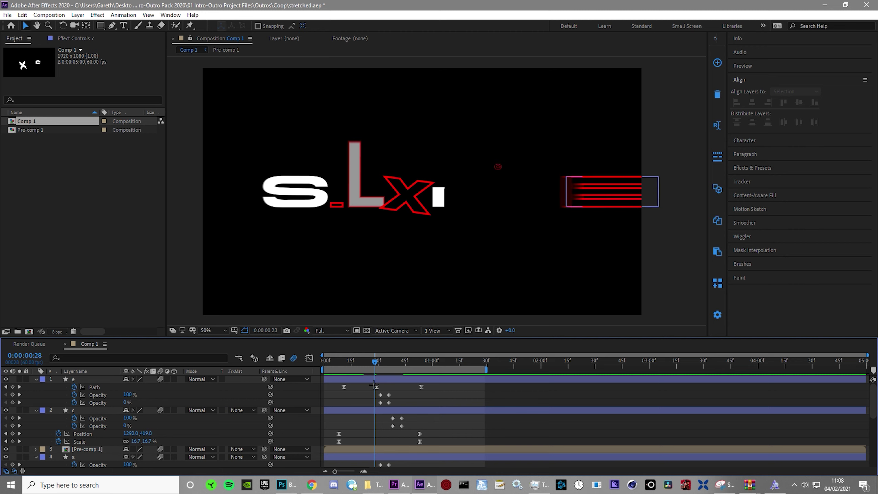
# Step: Preview the animation with the retimed c fade and scrub to 0:00:01:10
pyautogui.press('space')
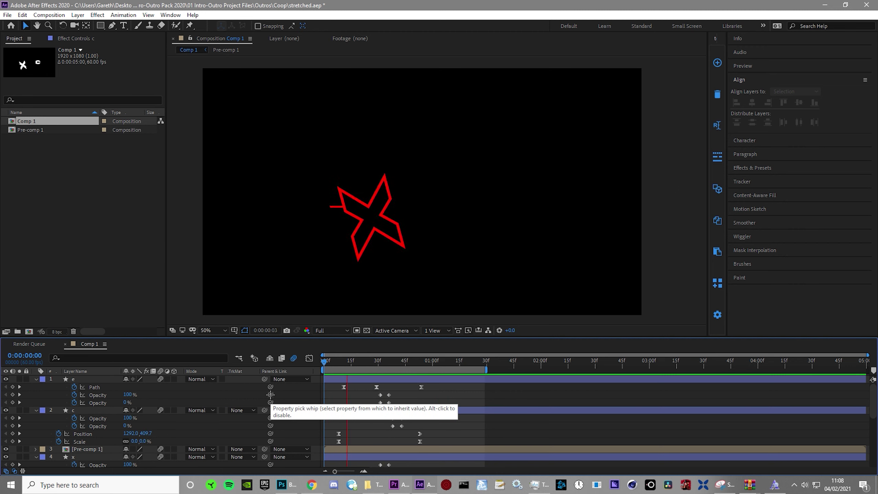
pyautogui.click(344, 362)
pyautogui.moveTo(343, 362); pyautogui.dragTo(451, 362)
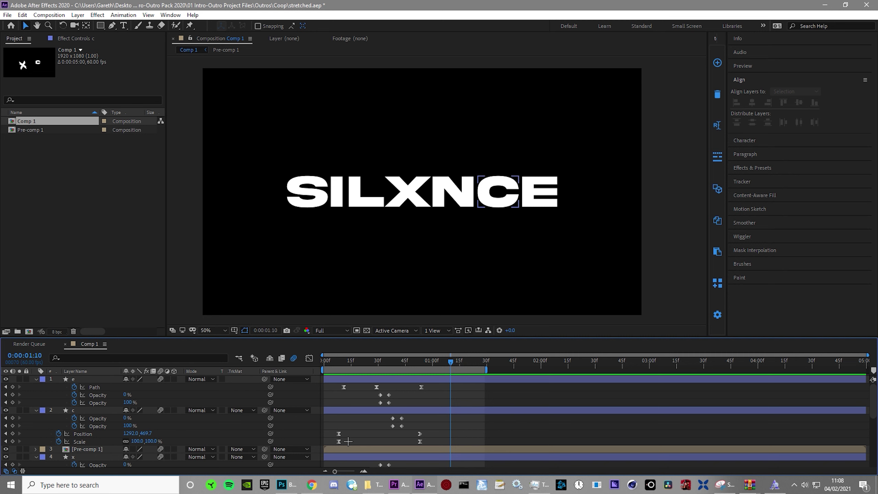
# Step: Open the pre-comp that holds the letter N and give its n layer a red stroke 8 px wide
pyautogui.doubleClick(342, 449)
pyautogui.click(450, 201)
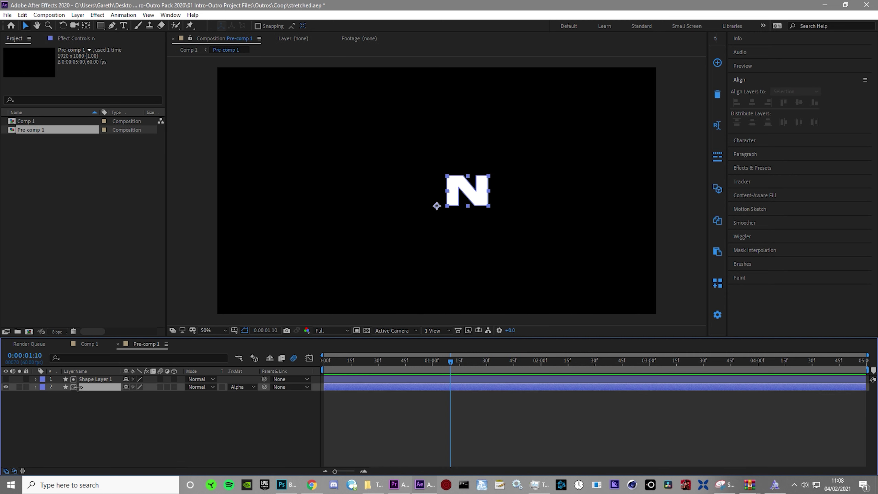
pyautogui.click(364, 26)
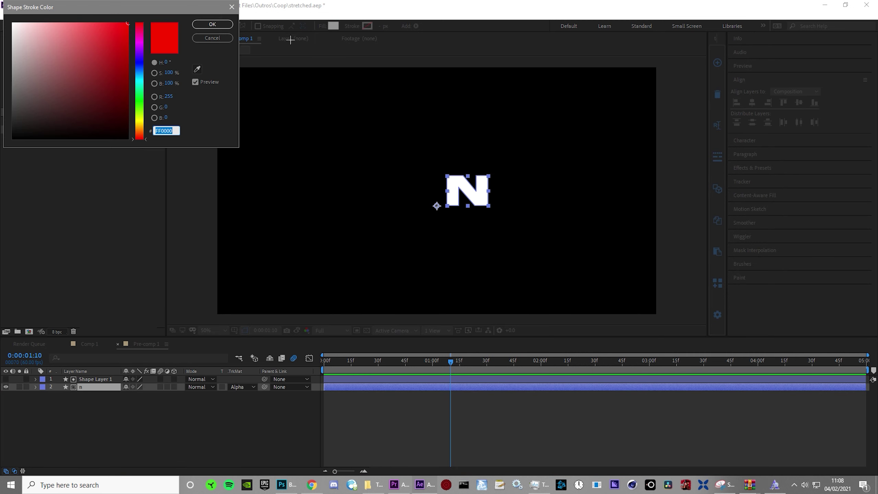
pyautogui.click(200, 25)
pyautogui.press('.')
pyautogui.click(380, 26)
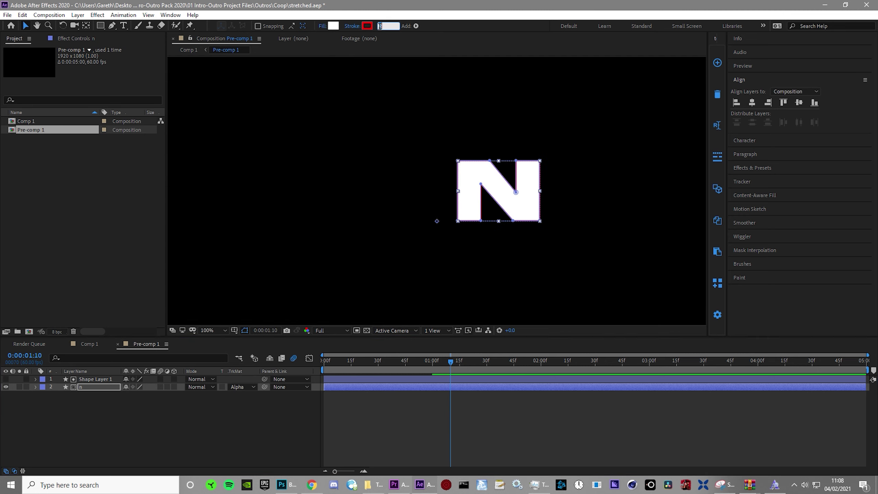
pyautogui.write('8')
pyautogui.press('Return')
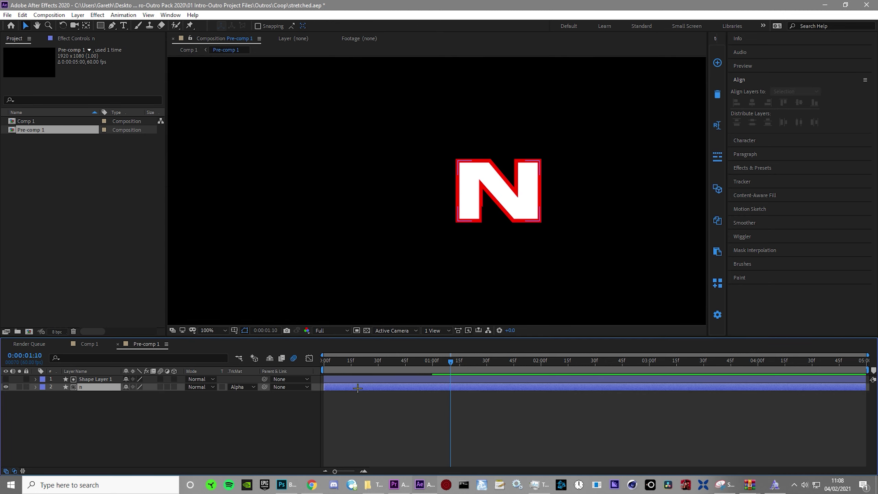
# Step: Keyframe the n layer's stroke opacity from 100% to 0% and fill opacity from 0% to 100% over four frames, starting at 0:00:01:10
pyautogui.hotkey('ctrl', 'f')
pyautogui.write('opac')
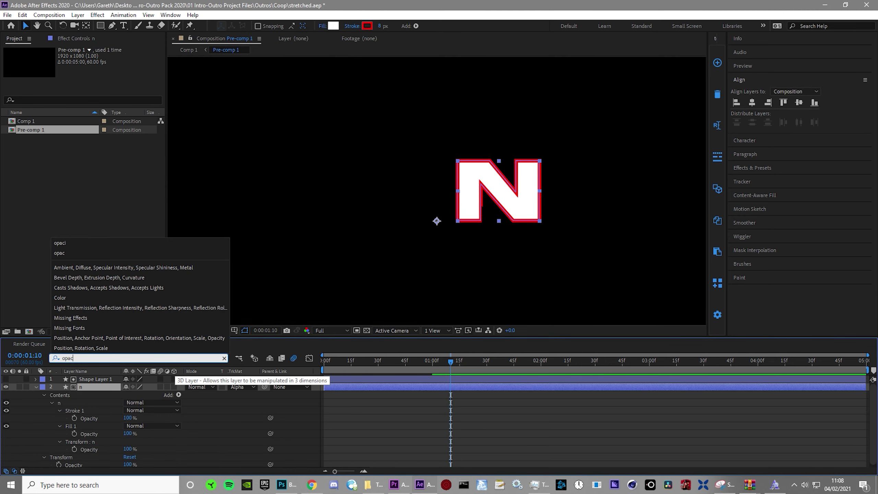
pyautogui.click(73, 419)
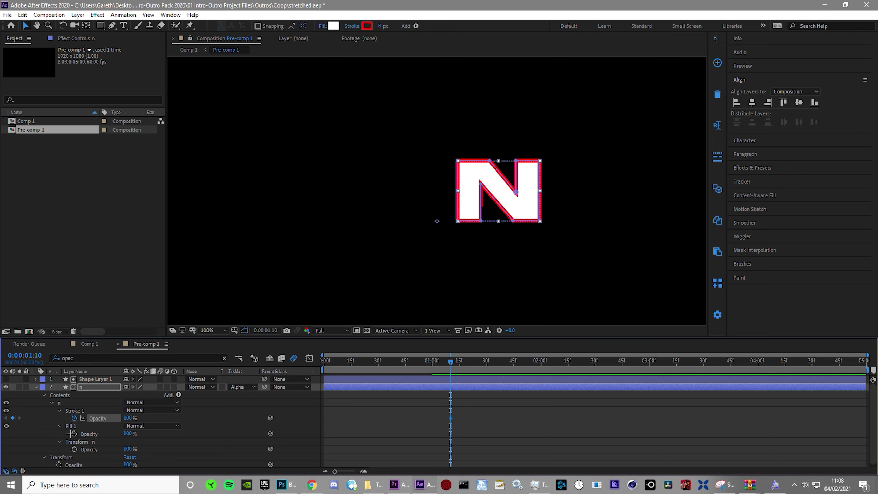
pyautogui.click(74, 434)
pyautogui.moveTo(126, 435); pyautogui.dragTo(35, 450)
pyautogui.press('pagedown')
pyautogui.press('pagedown')
pyautogui.press('pagedown')
pyautogui.press('pagedown')
pyautogui.moveTo(129, 435)
pyautogui.mouseDown()
pyautogui.moveTo(137, 422)
pyautogui.moveTo(74, 420)
pyautogui.mouseUp()
pyautogui.moveTo(467, 438); pyautogui.dragTo(434, 415)
# Step: Move the n layer's stroke and fill opacity keyframes to start at about frame 41, and scrub back through the fade
pyautogui.moveTo(415, 365)
pyautogui.mouseDown()
pyautogui.moveTo(372, 366)
pyautogui.moveTo(401, 364)
pyautogui.mouseUp()
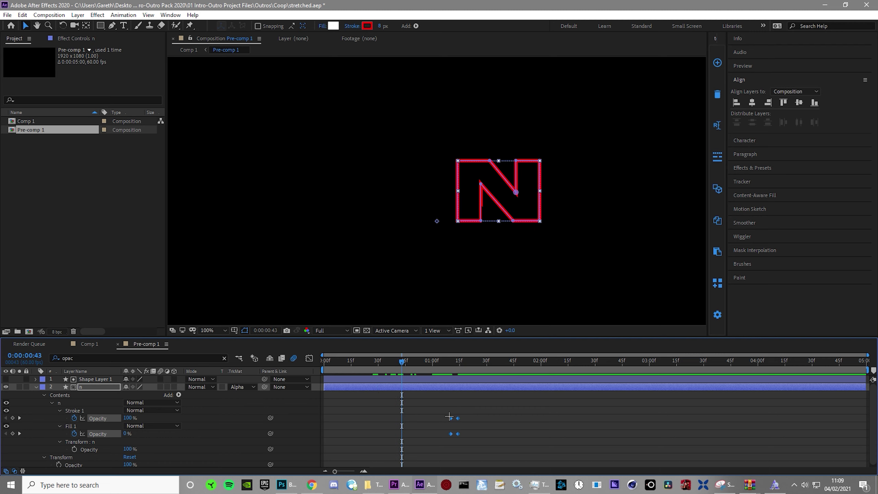
pyautogui.moveTo(451, 434); pyautogui.dragTo(398, 435)
pyautogui.click(430, 424)
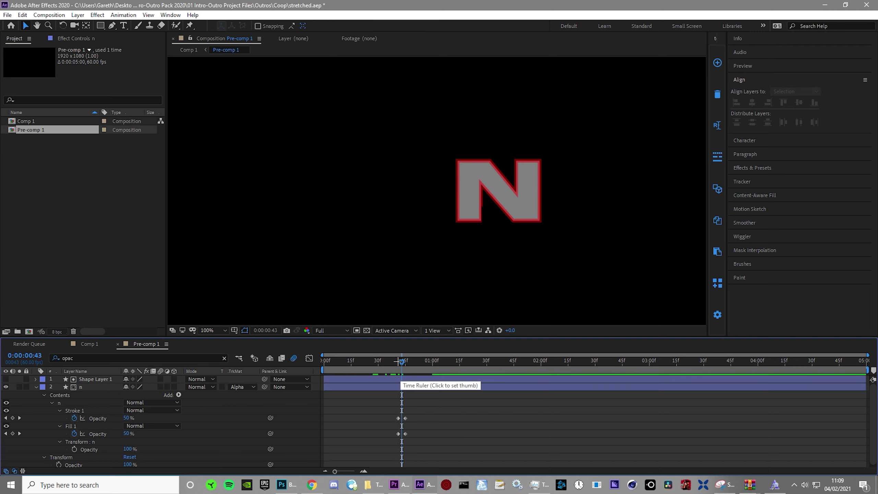
pyautogui.moveTo(401, 364); pyautogui.dragTo(384, 364)
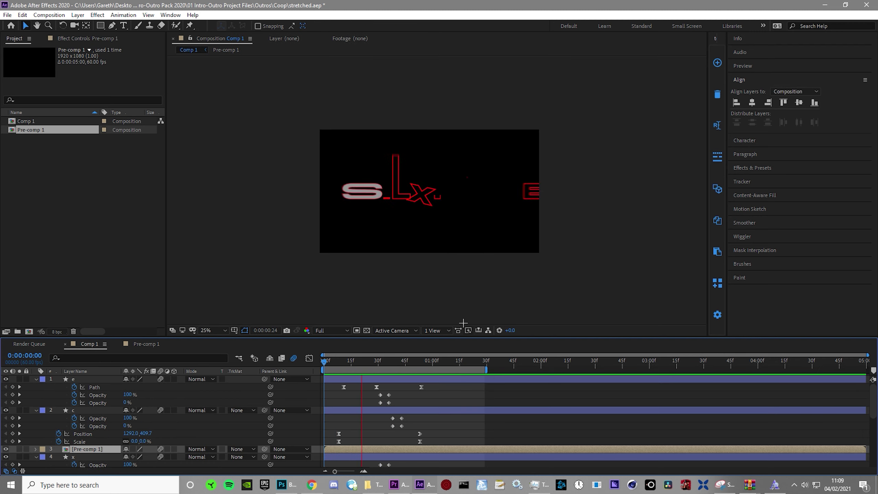
# Step: Preview the full title in the main composition and scrub to 0:00:01:01
pyautogui.scroll(2, 430, 282)
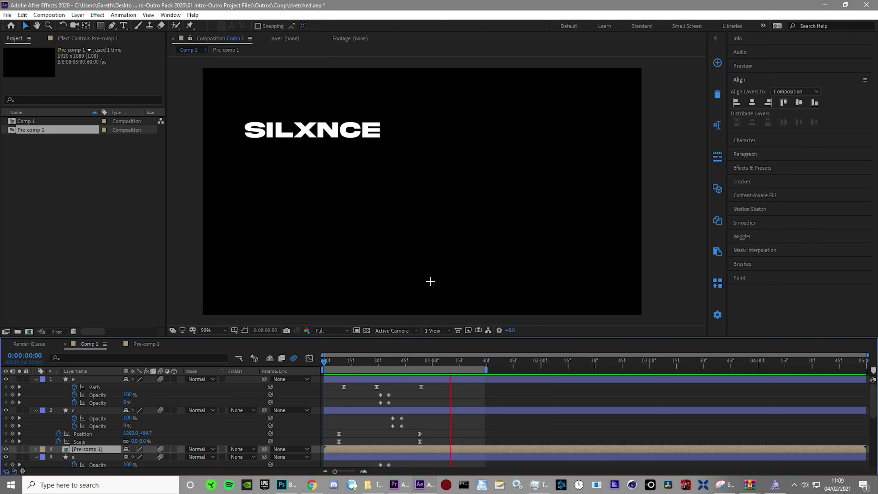
pyautogui.click(407, 360)
pyautogui.moveTo(412, 375); pyautogui.dragTo(434, 390)
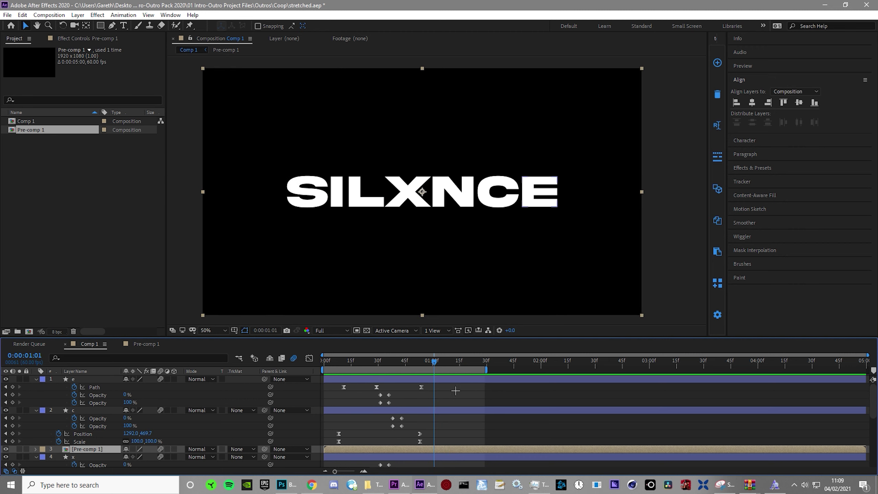
# Step: Pre-compose all the letter layers together, moving all attributes into the new composition, and duplicate the resulting layer
pyautogui.hotkey('ctrl', 'a')
pyautogui.hotkey('ctrl', 'shift', 'c')
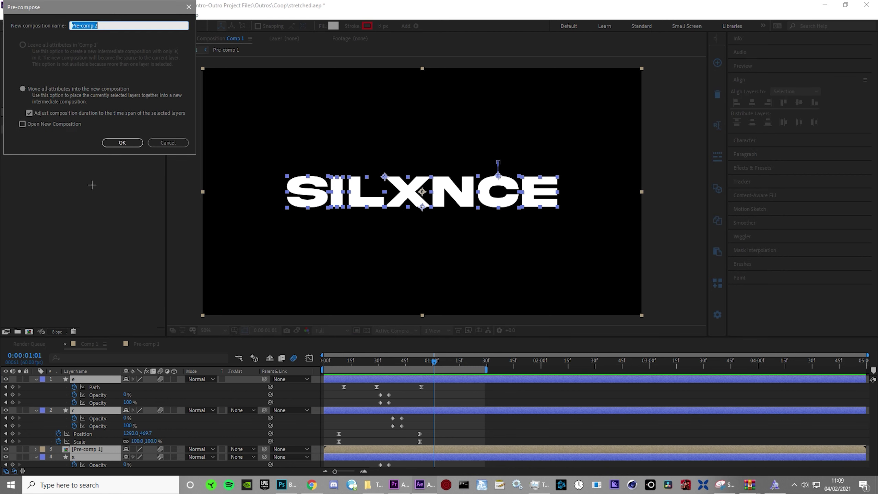
pyautogui.click(112, 145)
pyautogui.hotkey('ctrl', 'd')
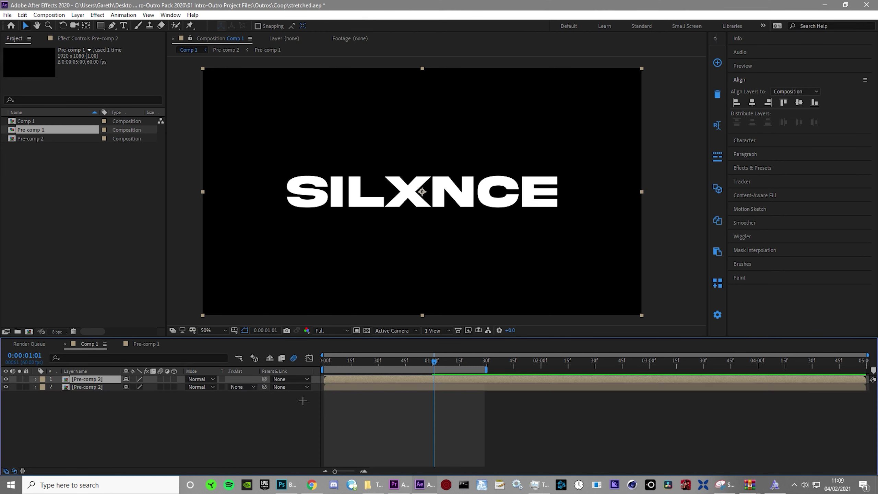
# Step: Apply the Fill effect in red to the lower copy of the pre-composed title
pyautogui.click(344, 386)
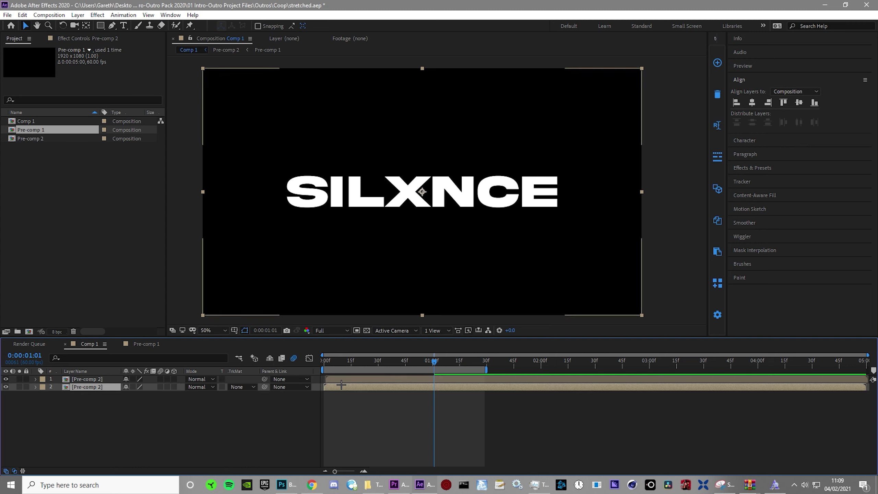
pyautogui.press('Home')
pyautogui.click(770, 168)
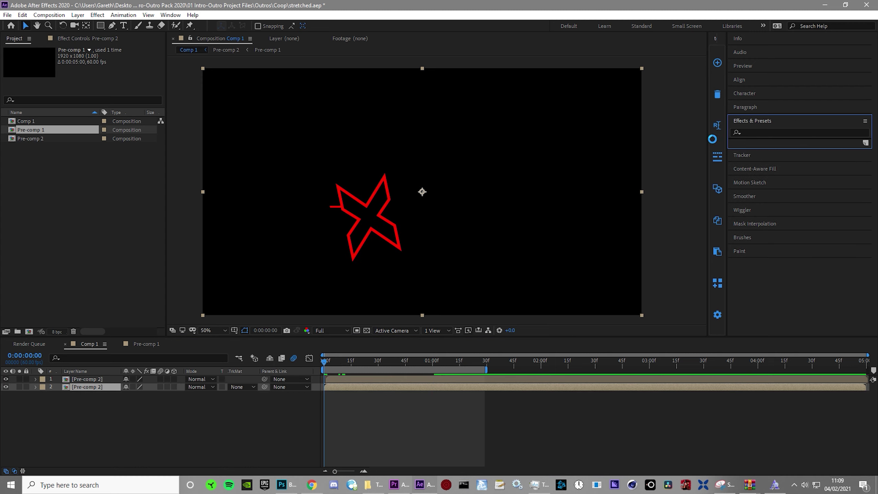
pyautogui.click(803, 132)
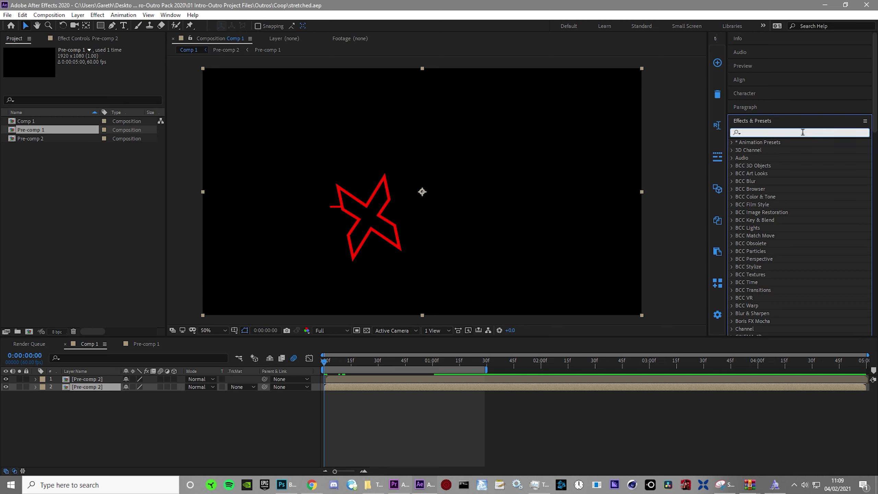
pyautogui.write('fill')
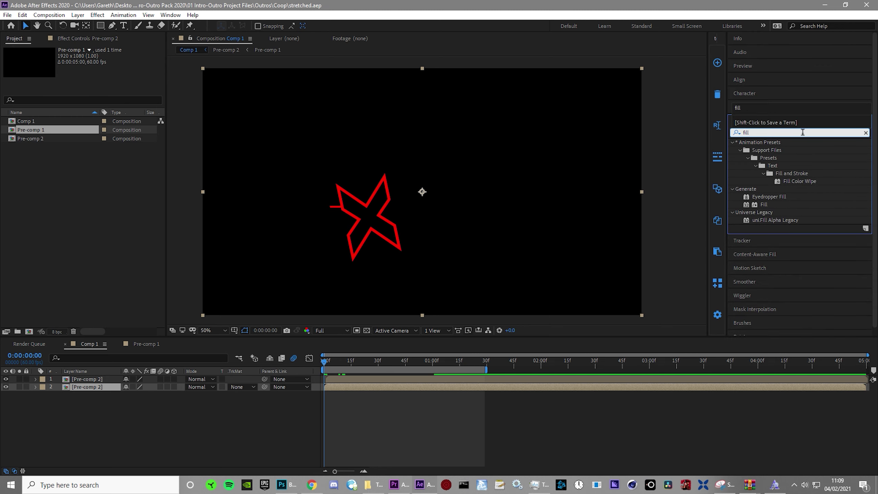
pyautogui.moveTo(764, 205); pyautogui.dragTo(488, 388)
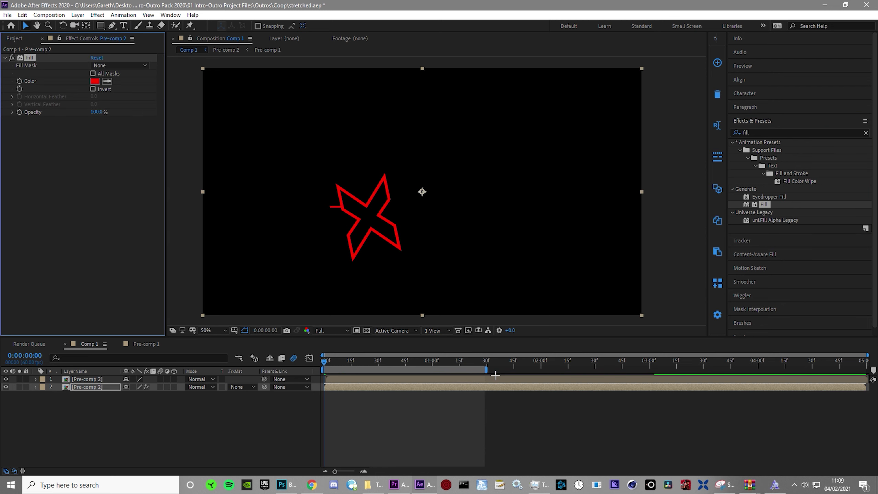
# Step: Scrub and step through the animation frame by frame to examine the red copy behind the white title
pyautogui.click(326, 362)
pyautogui.moveTo(329, 362); pyautogui.dragTo(363, 418)
pyautogui.press('pageup')
pyautogui.press('pageup')
pyautogui.press('pageup')
pyautogui.press('pageup')
pyautogui.press('pageup')
pyautogui.press('pageup')
pyautogui.press('pageup')
pyautogui.press('pageup')
pyautogui.press('pageup')
pyautogui.press('pageup')
pyautogui.press('pageup')
pyautogui.press('pageup')
pyautogui.press('pageup')
pyautogui.press('pageup')
pyautogui.press('pageup')
pyautogui.press('pageup')
pyautogui.press('pageup')
pyautogui.press('pageup')
pyautogui.press('pageup')
pyautogui.press('pageup')
pyautogui.click(363, 418)
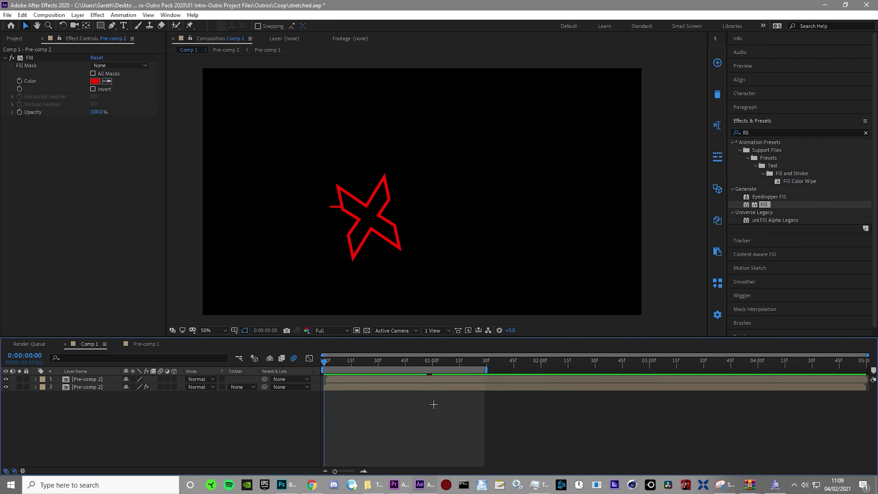
pyautogui.click(14, 38)
pyautogui.click(54, 223)
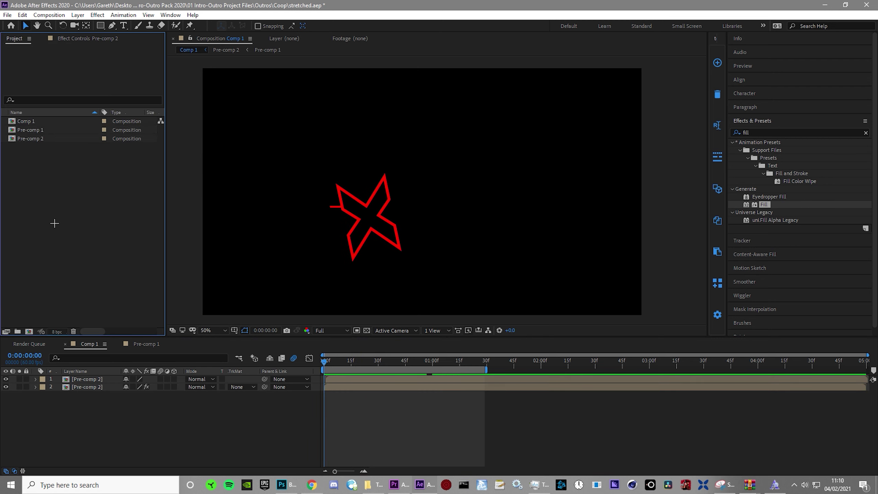
pyautogui.click(77, 15)
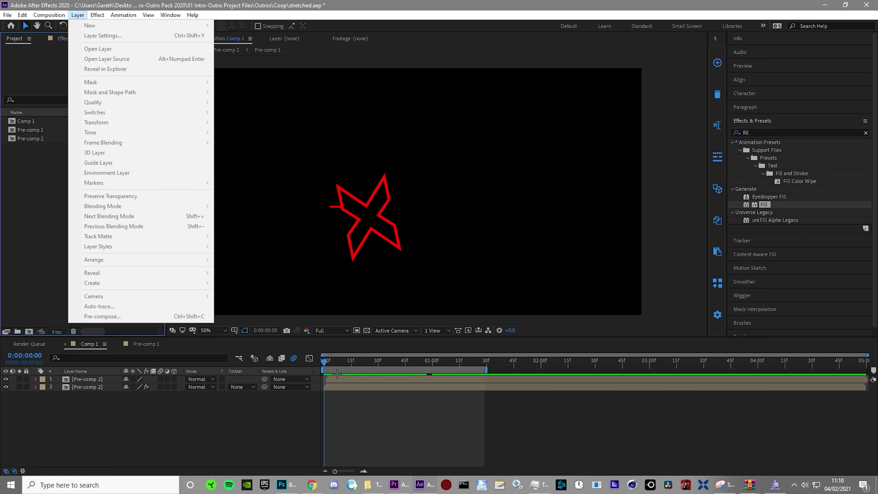
pyautogui.click(352, 387)
pyautogui.click(351, 384)
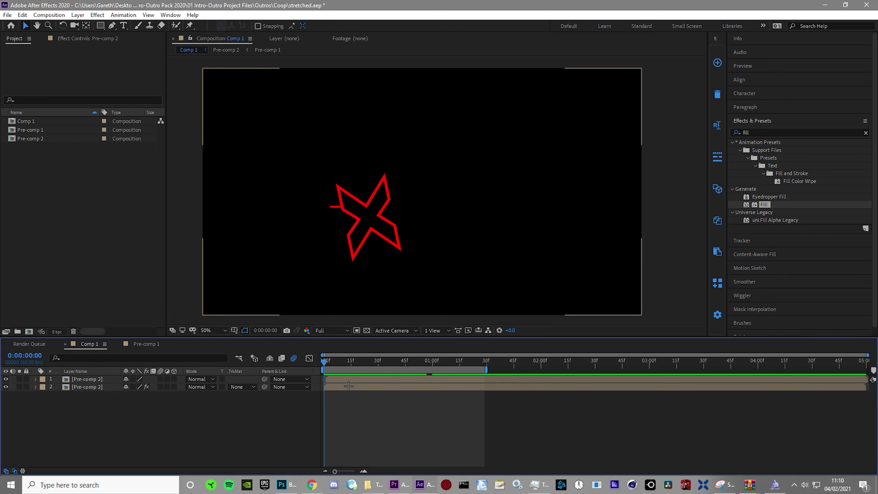
# Step: Pre-compose both title copies into a single new composition
pyautogui.hotkey('ctrl', 'a')
pyautogui.hotkey('ctrl', 'shift', 'c')
pyautogui.click(122, 142)
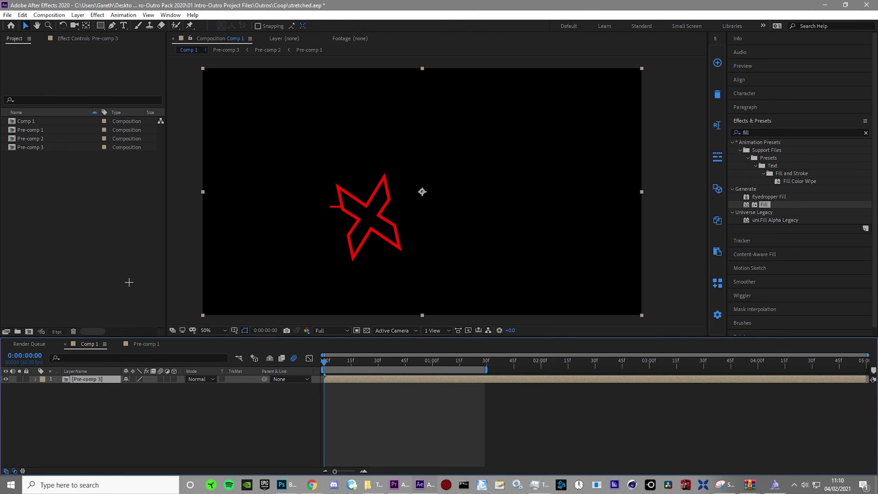
# Step: Add an adjustment layer above the pre-composed title
pyautogui.click(77, 15)
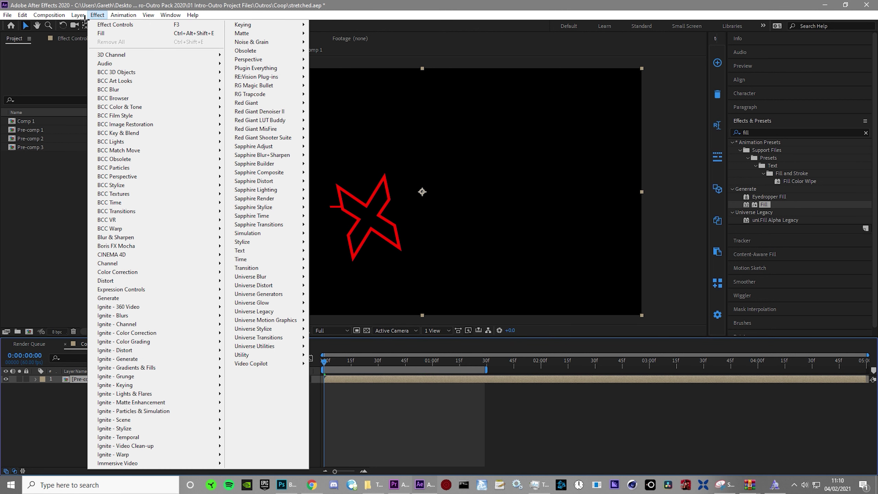
pyautogui.moveTo(145, 26)
pyautogui.click(284, 85)
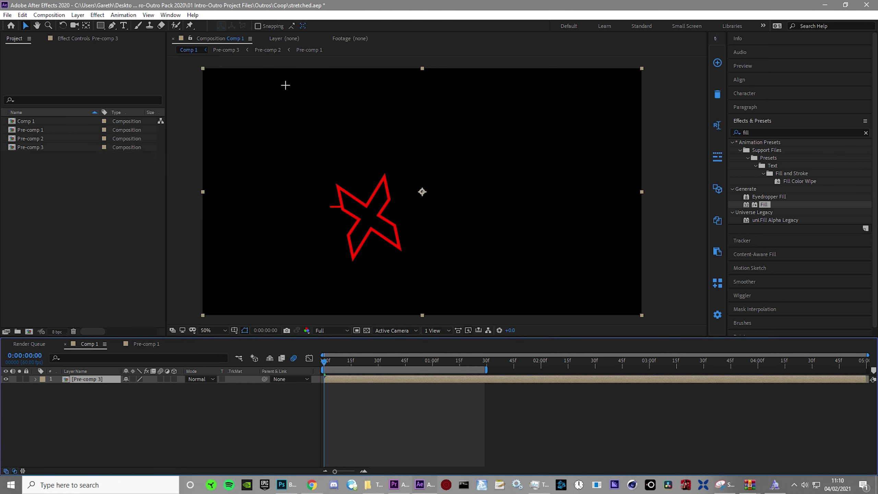
# Step: Find the Displacement Map effect and apply it to the adjustment layer
pyautogui.click(777, 131)
pyautogui.write('displace')
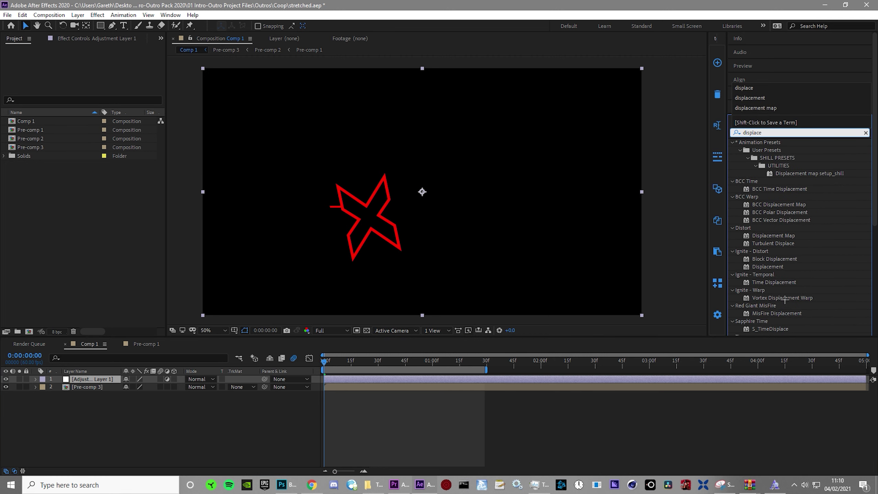
pyautogui.moveTo(782, 236); pyautogui.dragTo(364, 380)
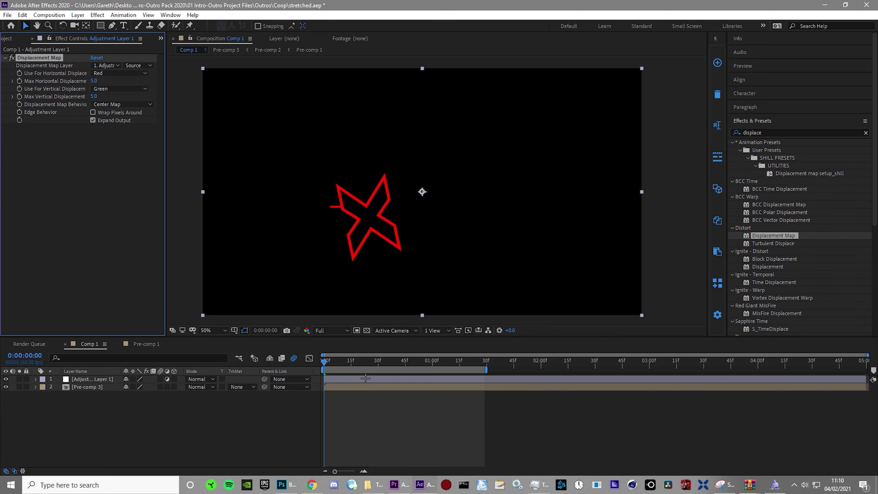
# Step: Add the Screen Glitch stock footage above the adjustment layer and fit it to the composition
pyautogui.click(12, 40)
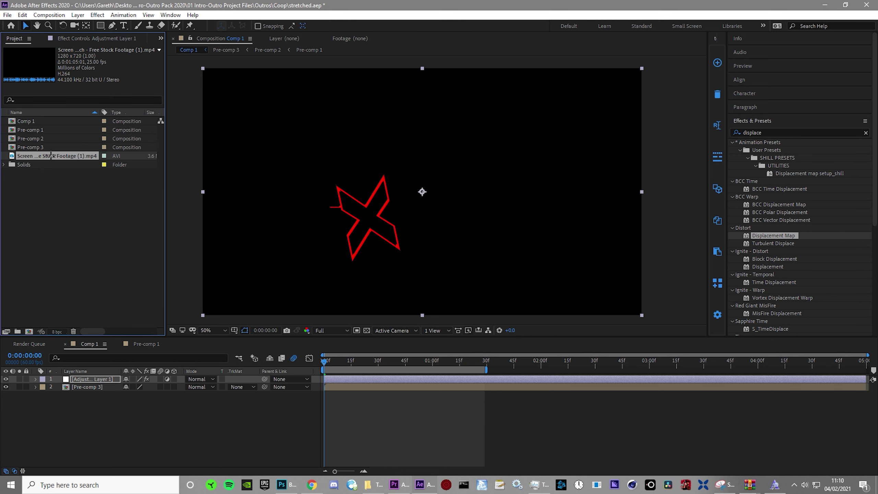
pyautogui.moveTo(51, 155); pyautogui.dragTo(312, 381)
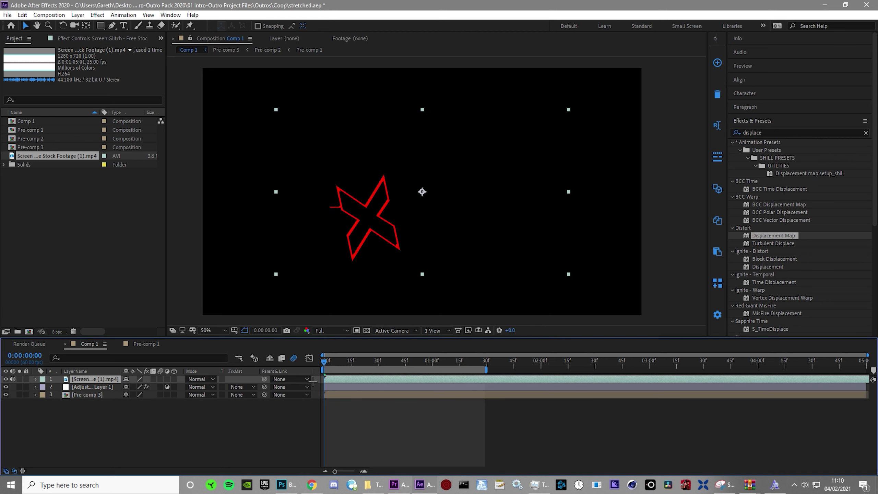
pyautogui.press('s')
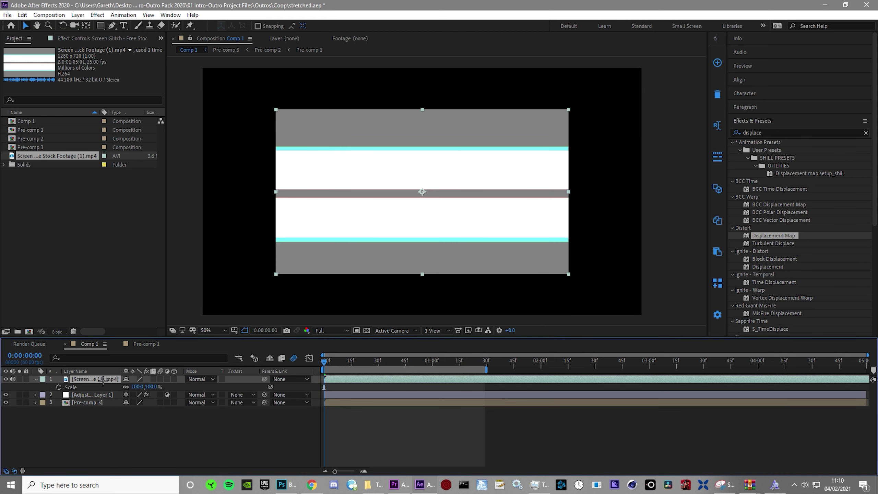
pyautogui.rightClick(114, 379)
pyautogui.moveTo(183, 171)
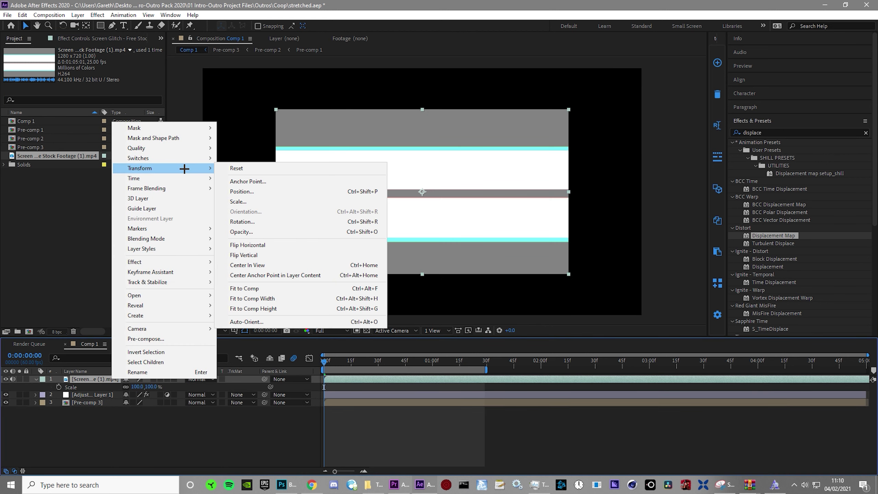
pyautogui.click(249, 289)
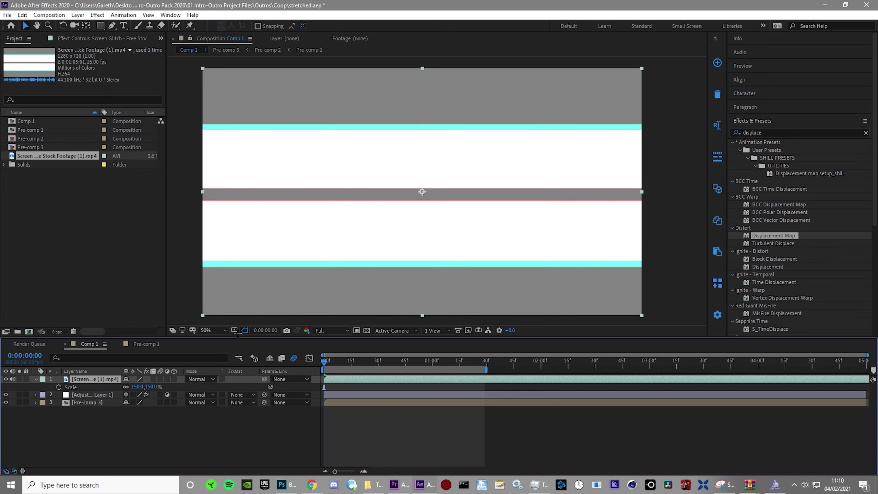
# Step: Hide and mute the glitch footage layer and pre-compose it with all attributes moved into the new composition
pyautogui.click(6, 378)
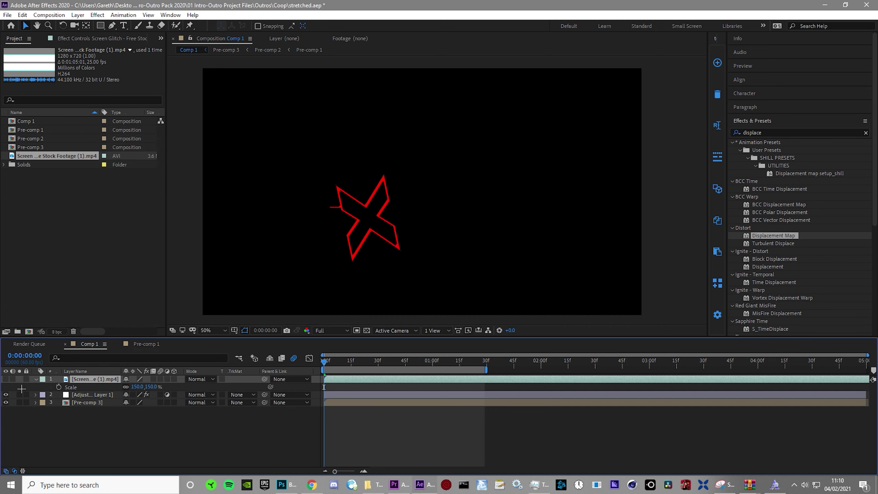
pyautogui.hotkey('ctrl', 'shift', 'c')
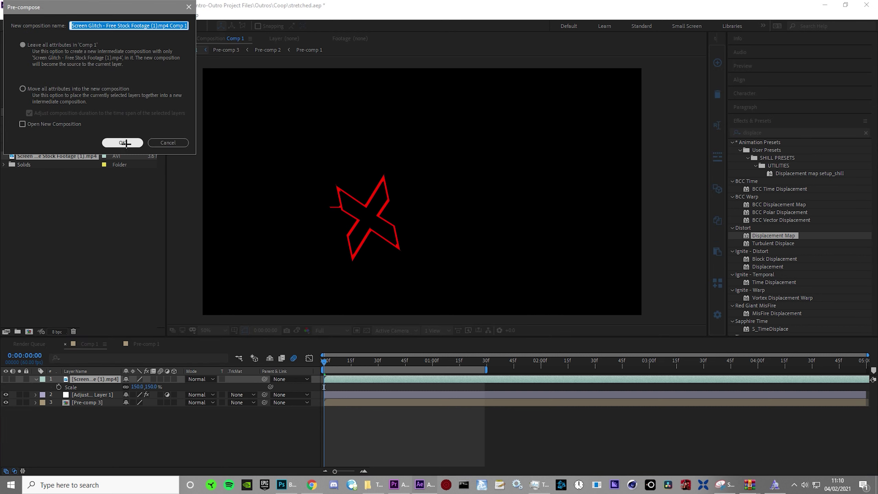
pyautogui.click(22, 89)
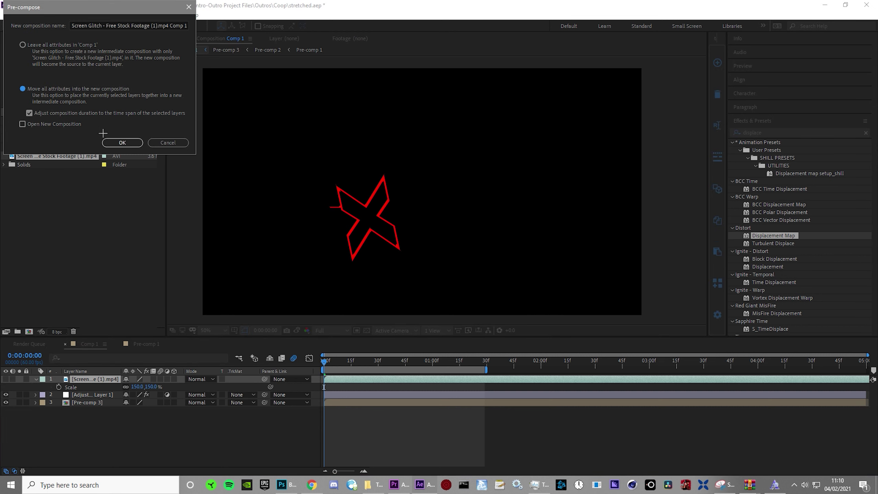
pyautogui.click(118, 142)
# Step: Set the adjustment layer's displacement map layer to the Screen Glitch pre-comp and preview the effect
pyautogui.click(78, 386)
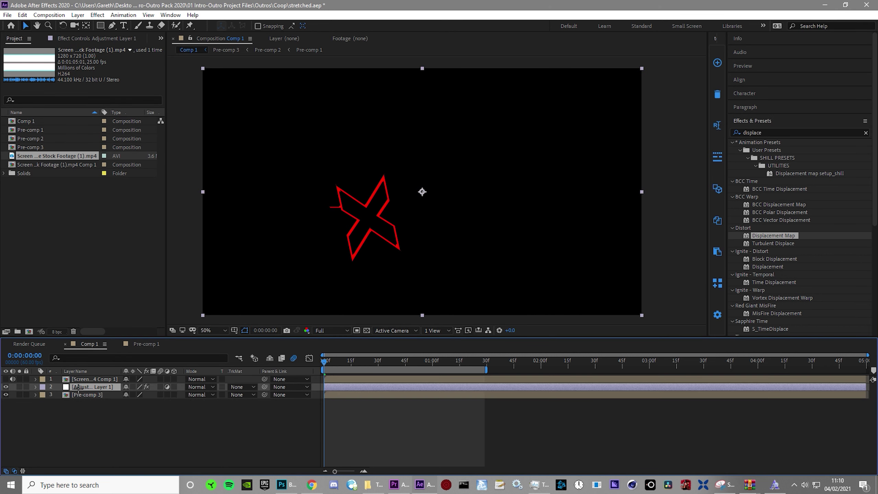
pyautogui.click(99, 39)
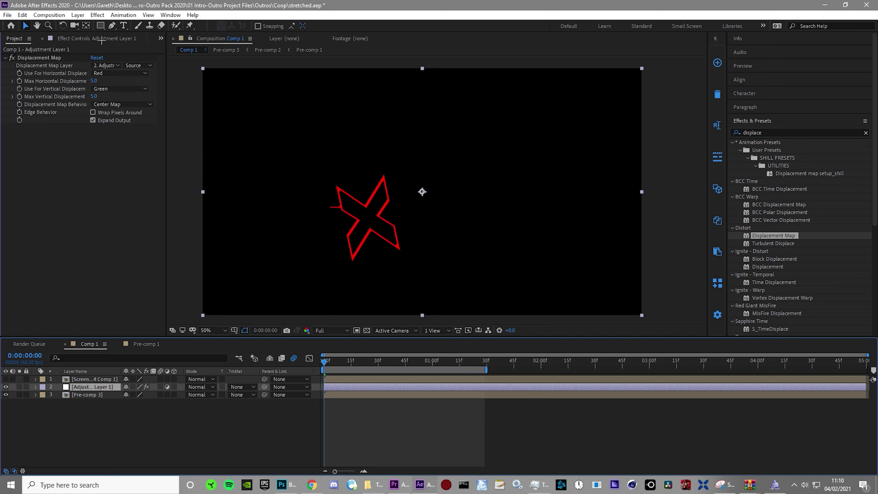
pyautogui.click(107, 66)
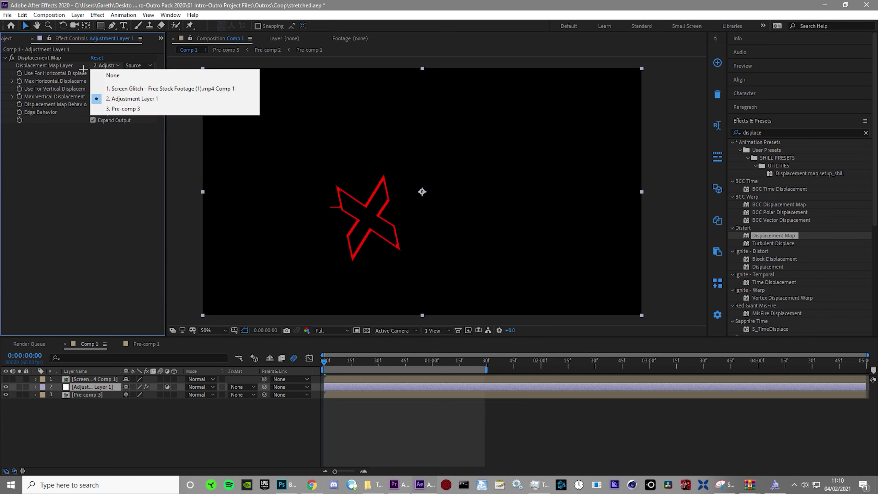
pyautogui.click(109, 89)
pyautogui.click(375, 404)
pyautogui.press('space')
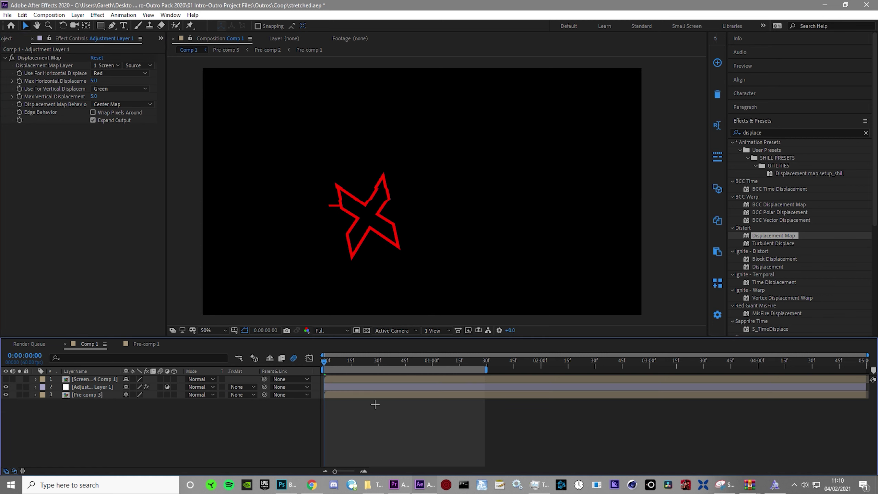
# Step: Start keyframes for the adjustment layer's max horizontal and max vertical displacement at 0:00:00:43
pyautogui.moveTo(456, 404); pyautogui.dragTo(402, 404)
pyautogui.click(396, 386)
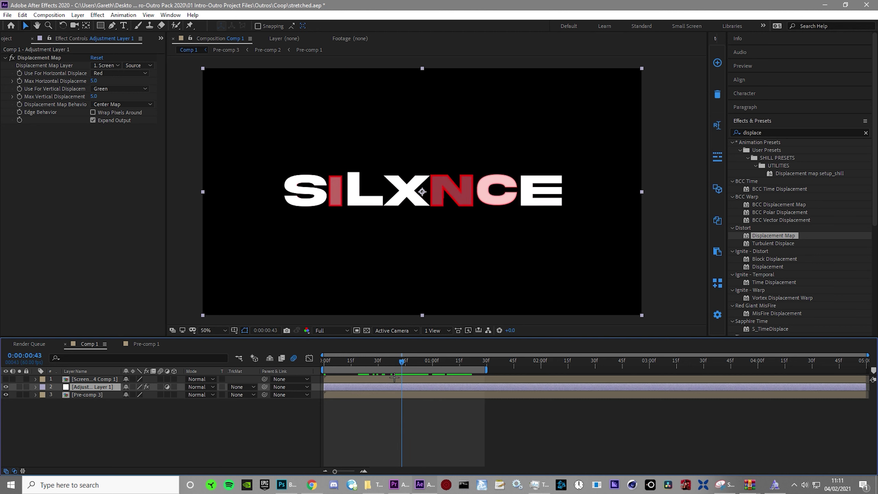
pyautogui.click(17, 95)
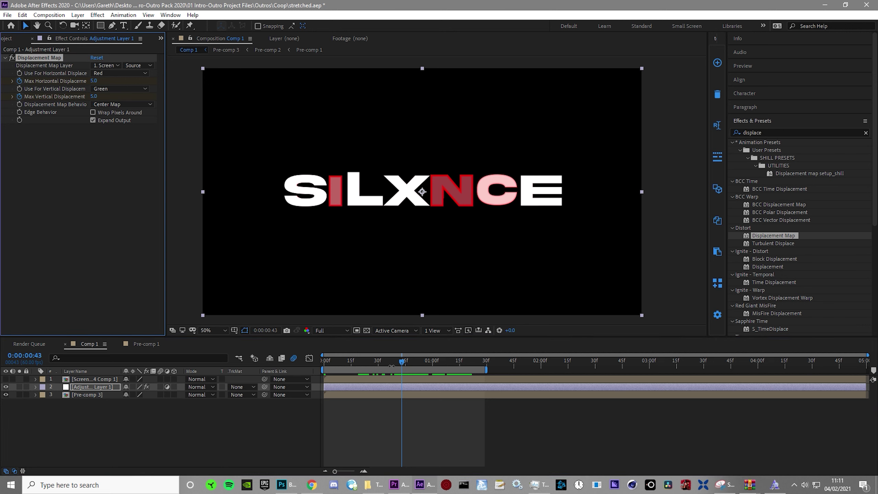
# Step: Set the max vertical and max horizontal displacement to 0 at 0:00:00:54
pyautogui.moveTo(403, 364); pyautogui.dragTo(423, 370)
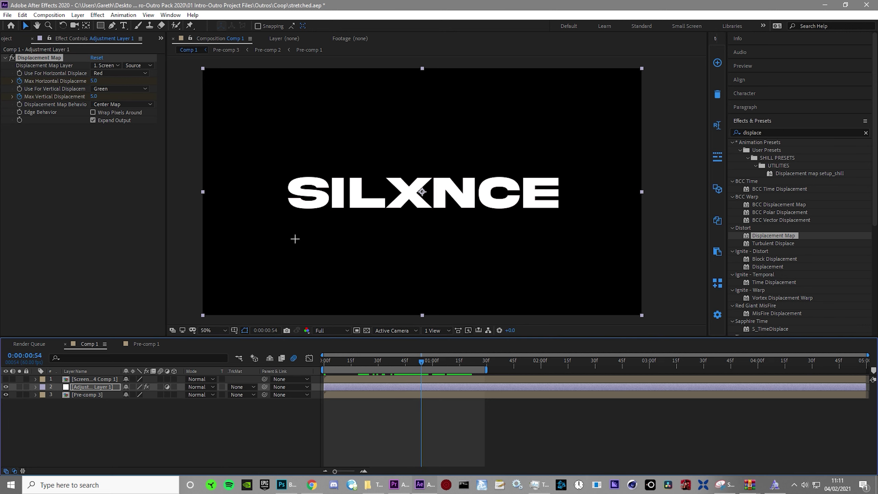
pyautogui.moveTo(97, 99); pyautogui.dragTo(99, 99)
pyautogui.press('Return')
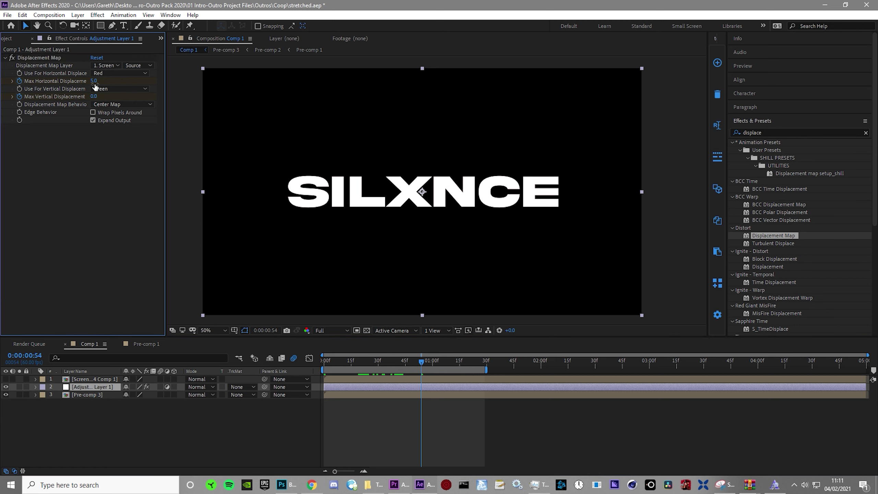
pyautogui.write('0')
pyautogui.press('Return')
# Step: Extend the work area past the two-second mark and preview the displaced title from the start
pyautogui.moveTo(414, 363); pyautogui.dragTo(304, 380)
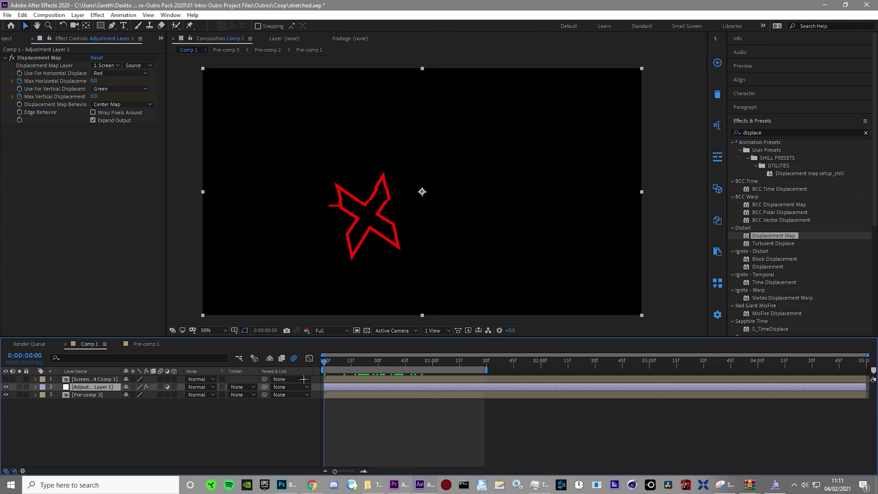
pyautogui.moveTo(488, 369); pyautogui.dragTo(585, 369)
pyautogui.press('space')
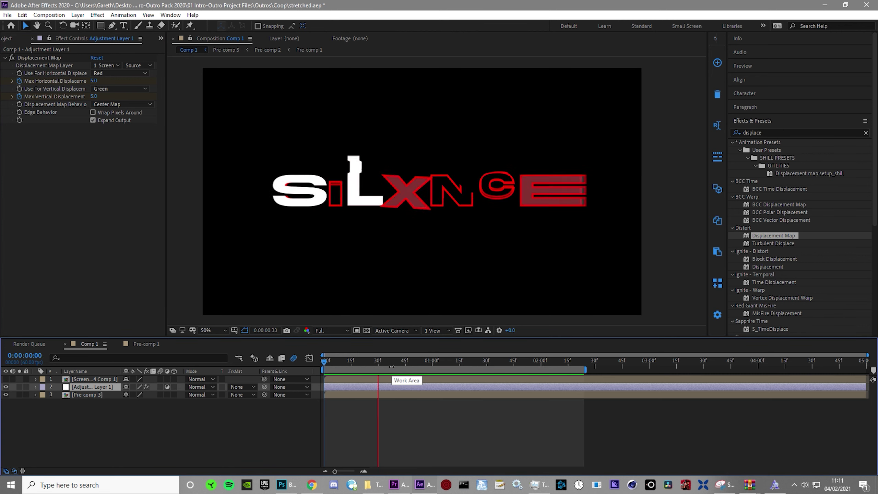
pyautogui.moveTo(406, 363); pyautogui.dragTo(476, 363)
pyautogui.scroll(1, 440, 229)
pyautogui.scroll(-2, 427, 232)
pyautogui.scroll(1, 425, 232)
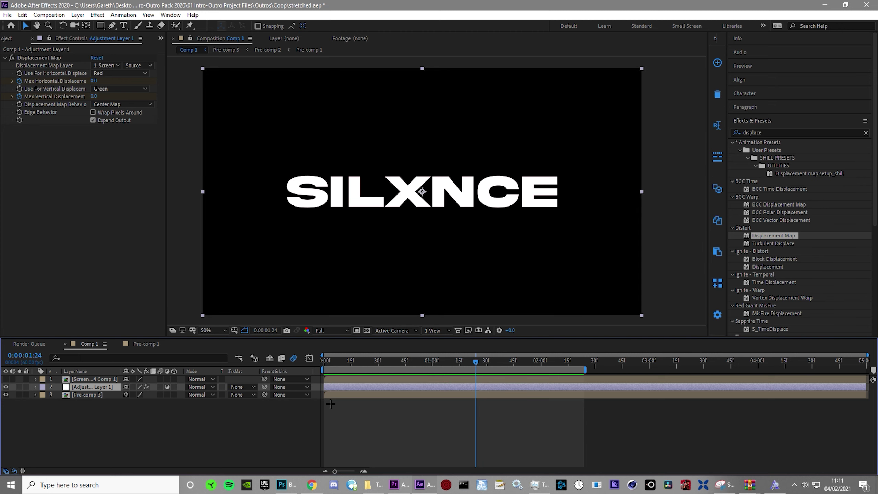
# Step: Open the nested Pre-comp 2 that holds the individual letter layers
pyautogui.doubleClick(396, 388)
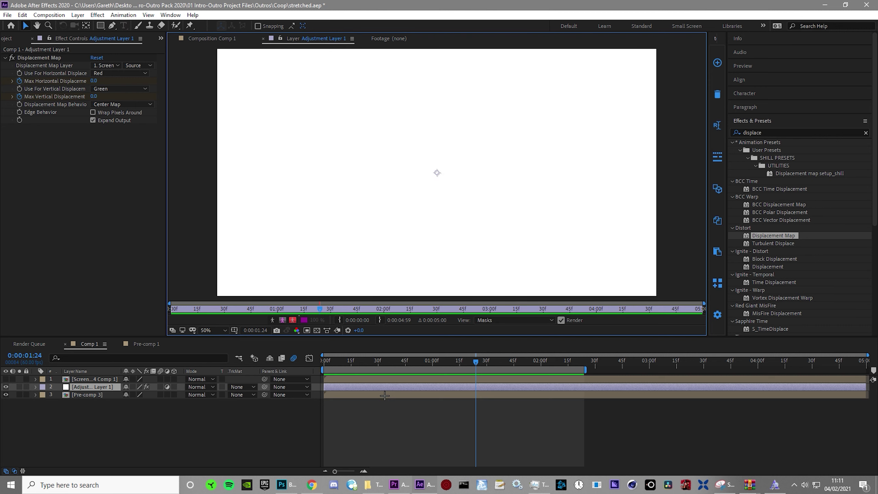
pyautogui.doubleClick(350, 396)
pyautogui.click(368, 380)
pyautogui.doubleClick(367, 380)
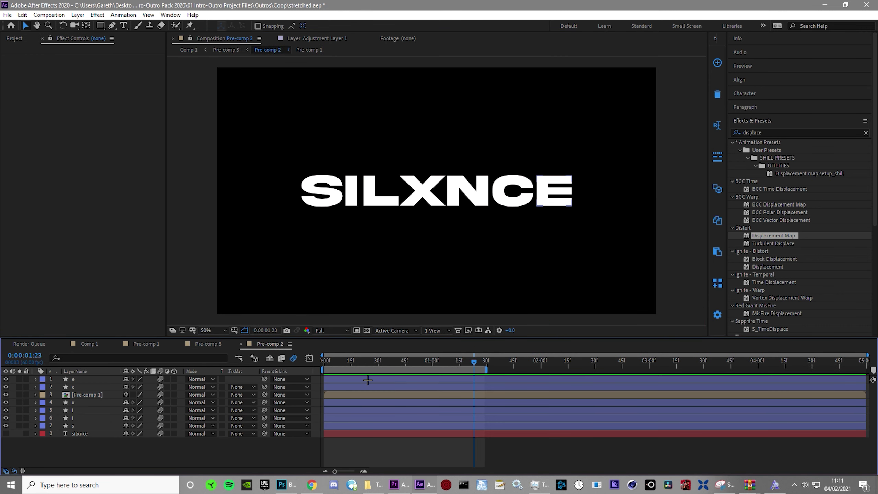
# Step: Scale all layers in Pre-comp 2 down together at the first frame, bringing the unkeyframed ones to 68%
pyautogui.hotkey('ctrl', 'a')
pyautogui.press('s')
pyautogui.press('Home')
pyautogui.press('alt+KP_Add')
pyautogui.press('alt+KP_Add')
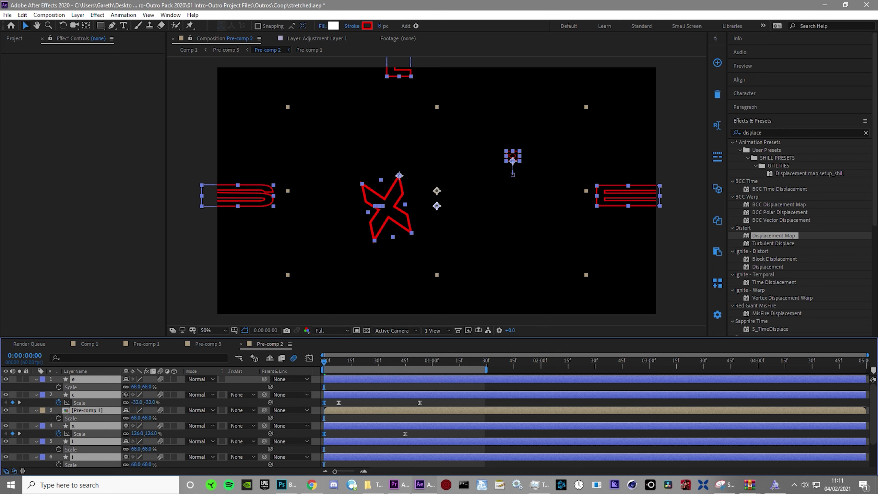
pyautogui.press('F2')
# Step: Set the c layer's final scale keyframe at 0:00:00:53 to 68%
pyautogui.click(19, 402)
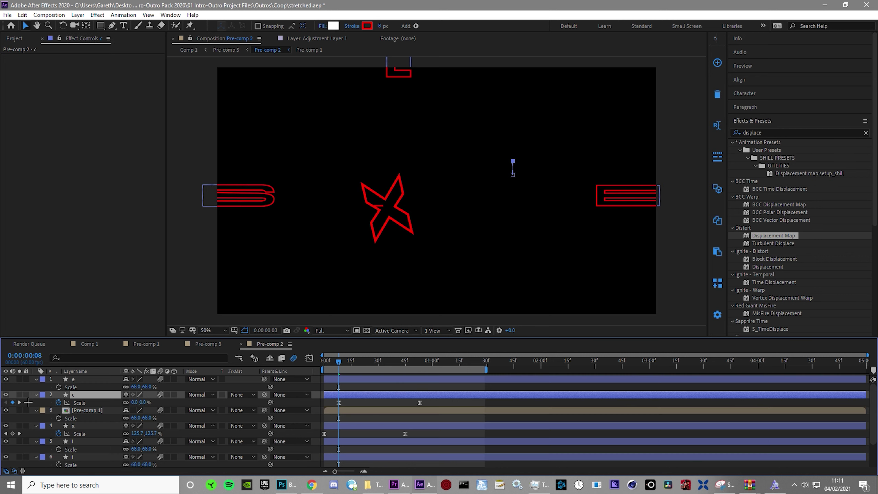
pyautogui.click(19, 402)
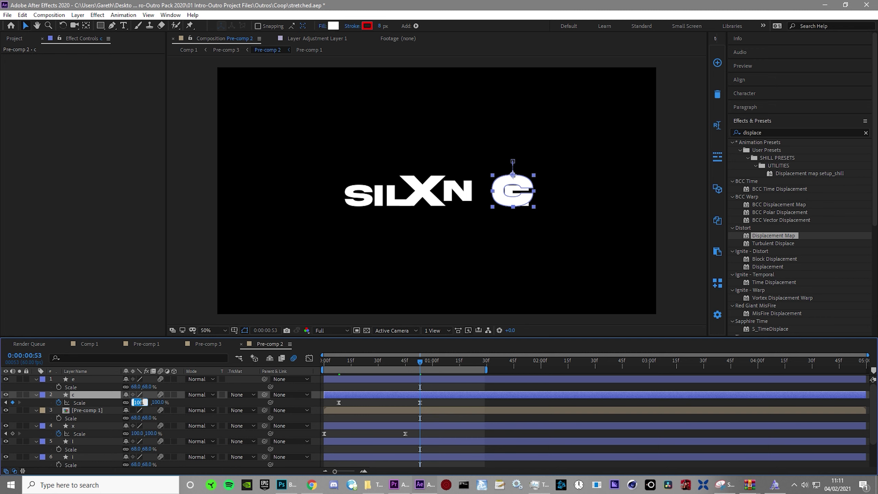
pyautogui.write('68')
pyautogui.press('Return')
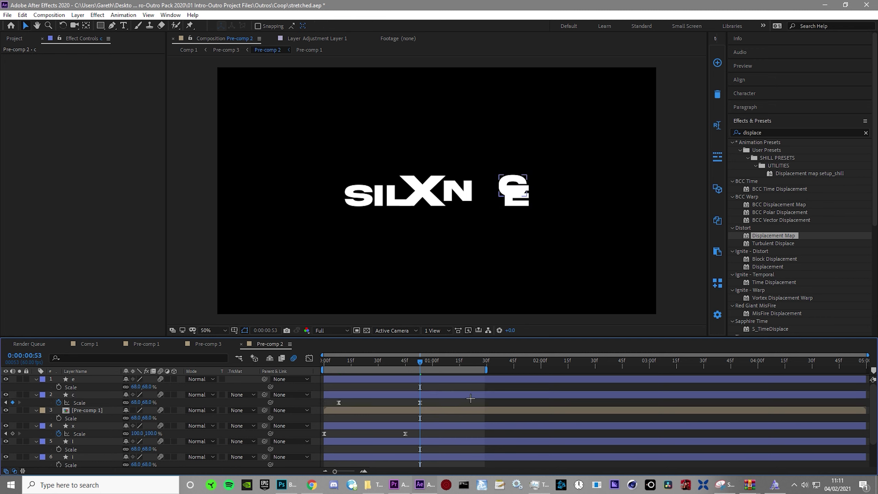
# Step: Set the x layer's final scale keyframe at 0:00:00:45 to 68%
pyautogui.moveTo(436, 362); pyautogui.dragTo(409, 362)
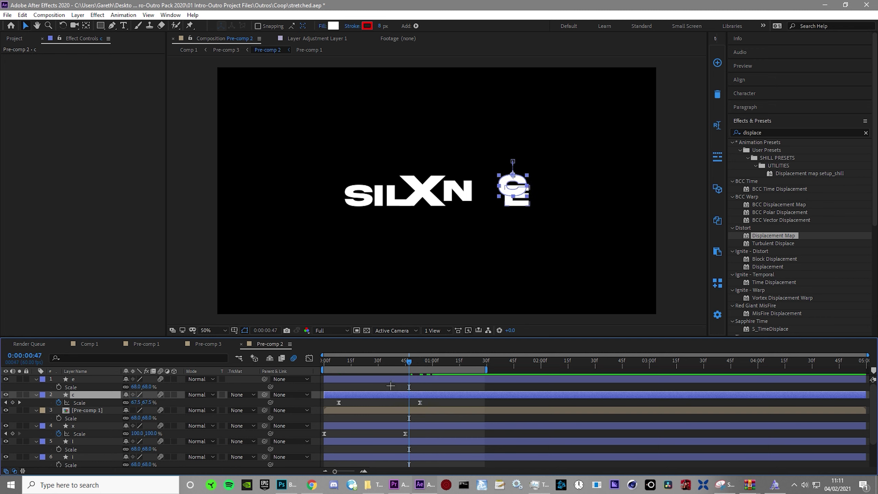
pyautogui.scroll(-2, 341, 422)
pyautogui.click(85, 394)
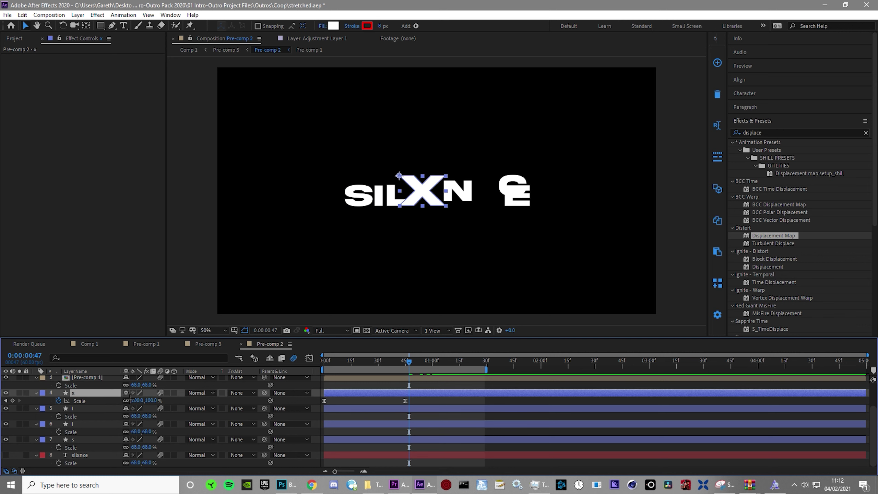
pyautogui.click(5, 401)
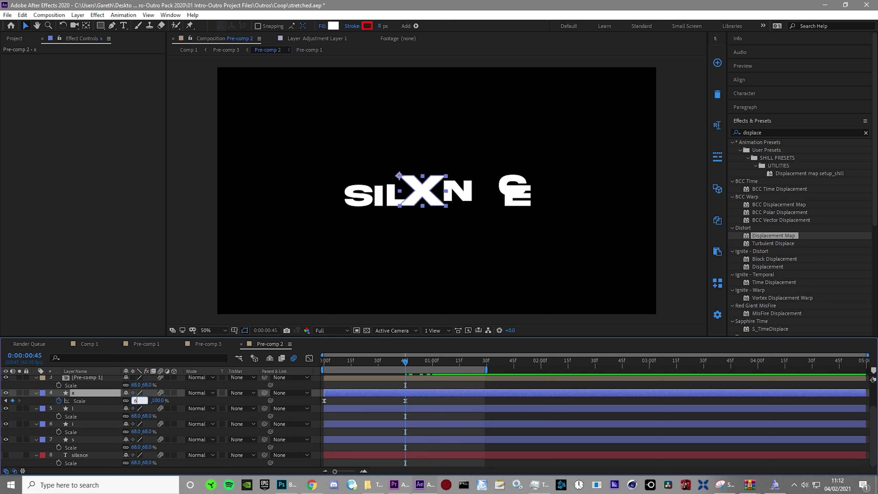
pyautogui.write('68')
pyautogui.press('Return')
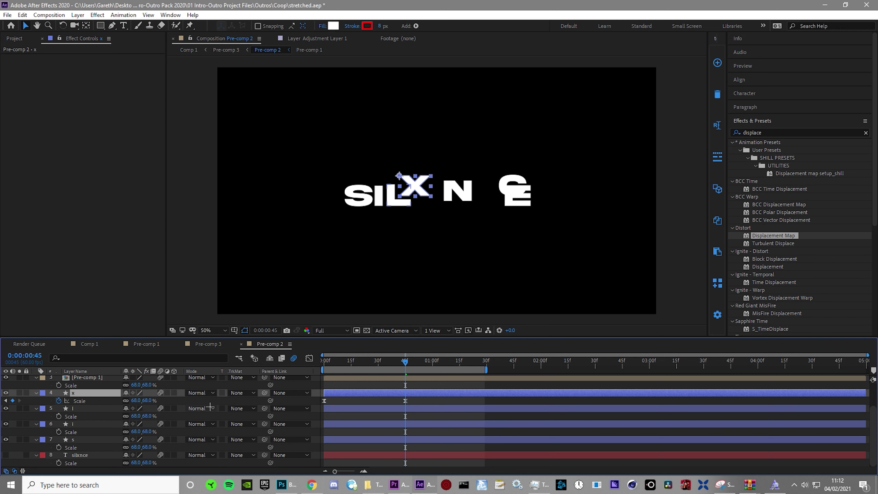
# Step: Align the c layer to the composition's vertical centre at its final position keyframe at 0:00:00:53
pyautogui.scroll(2, 210, 408)
pyautogui.click(380, 395)
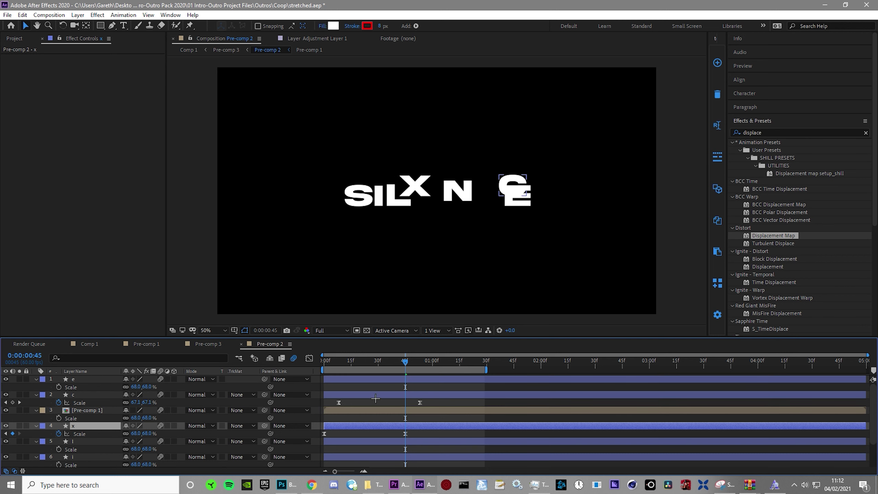
pyautogui.press('p')
pyautogui.click(420, 403)
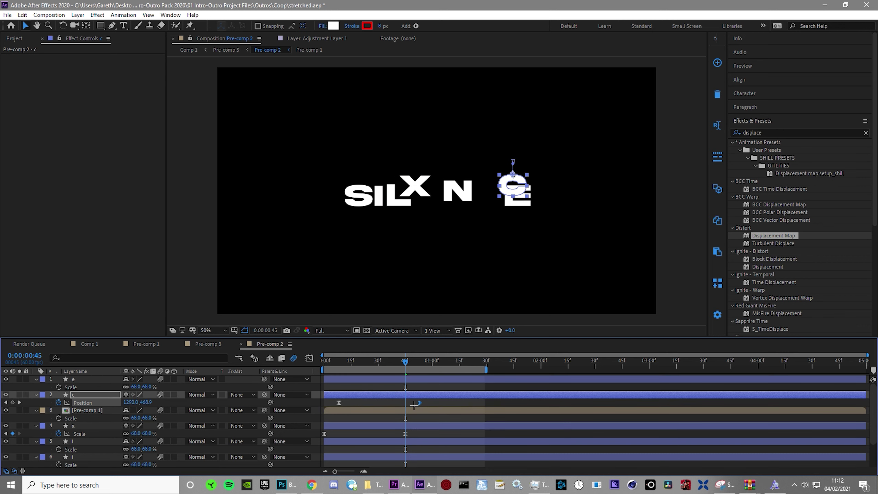
pyautogui.press('k')
pyautogui.click(739, 79)
pyautogui.press('p')
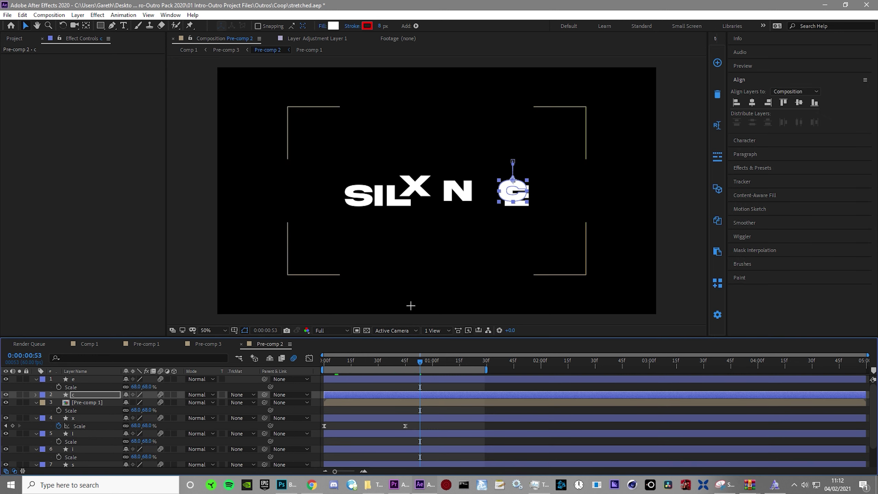
pyautogui.click(334, 278)
pyautogui.click(423, 362)
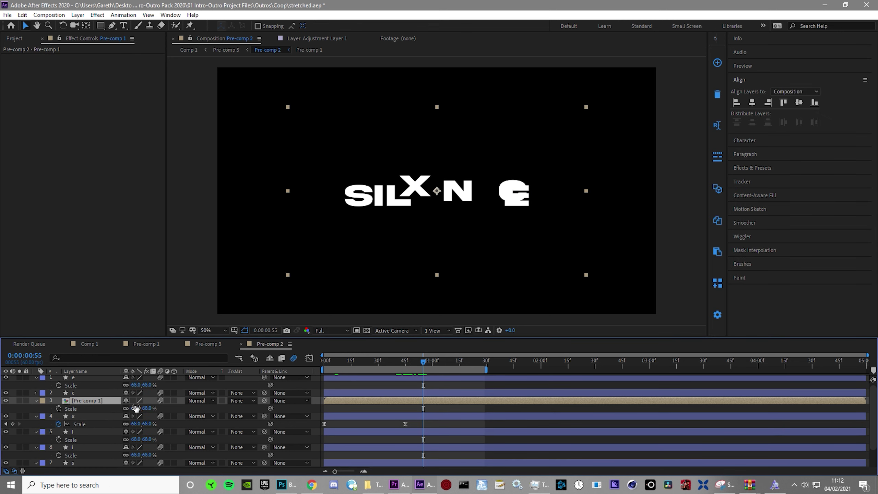
# Step: Line up the letters by moving the x layer to position 849, 516.5 and the Pre-comp 1 layer to 960, 562
pyautogui.scroll(-2, 405, 394)
pyautogui.click(78, 416)
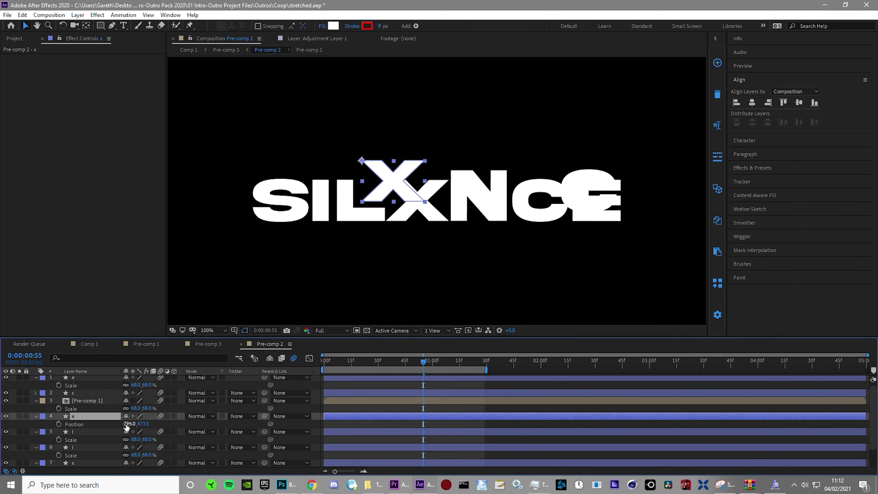
pyautogui.press('p')
pyautogui.moveTo(127, 429); pyautogui.dragTo(152, 405)
pyautogui.click(102, 402)
pyautogui.press('p')
# Step: Set the X position of the c layer's starting keyframe at 0:00:00:08 to 1187 for a straight vertical path
pyautogui.click(101, 395)
pyautogui.press('p')
pyautogui.press('j')
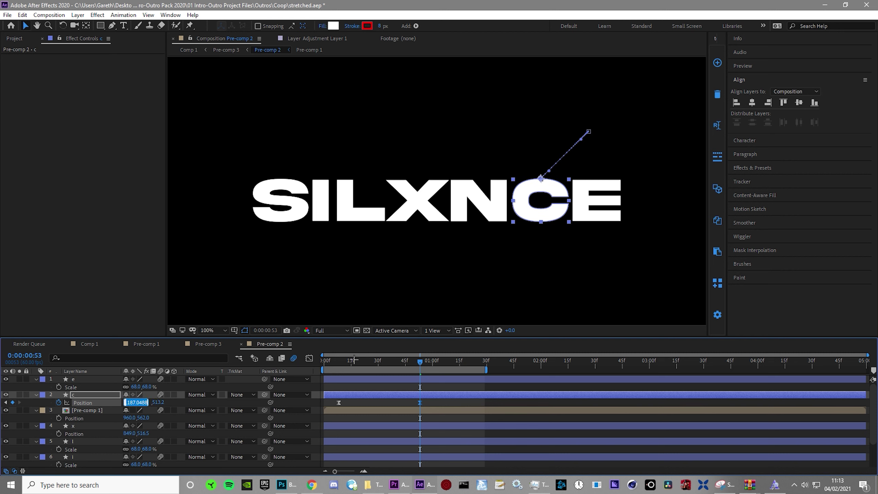
pyautogui.click(5, 403)
pyautogui.click(129, 404)
pyautogui.write('1187')
pyautogui.press('Return')
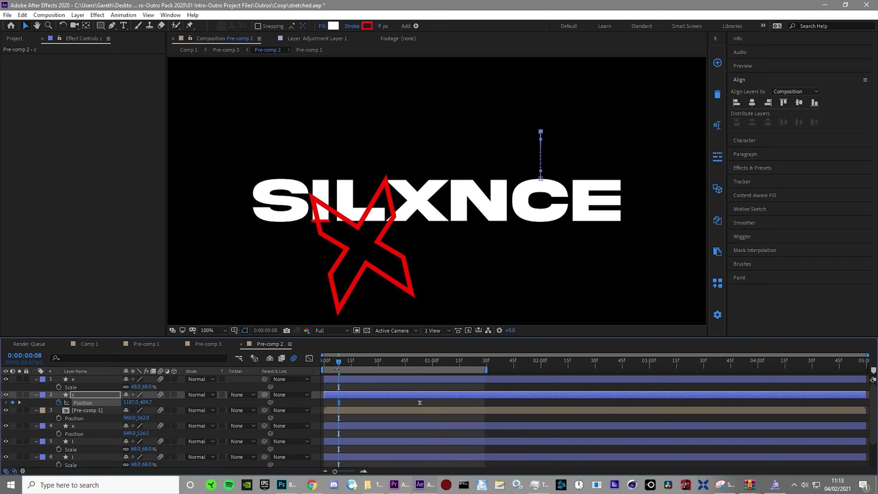
# Step: Hide the reference text layer and preview the letter animation from the first frame
pyautogui.press('Home')
pyautogui.scroll(-3, 69, 440)
pyautogui.click(6, 455)
pyautogui.scroll(-1, 369, 256)
pyautogui.press('space')
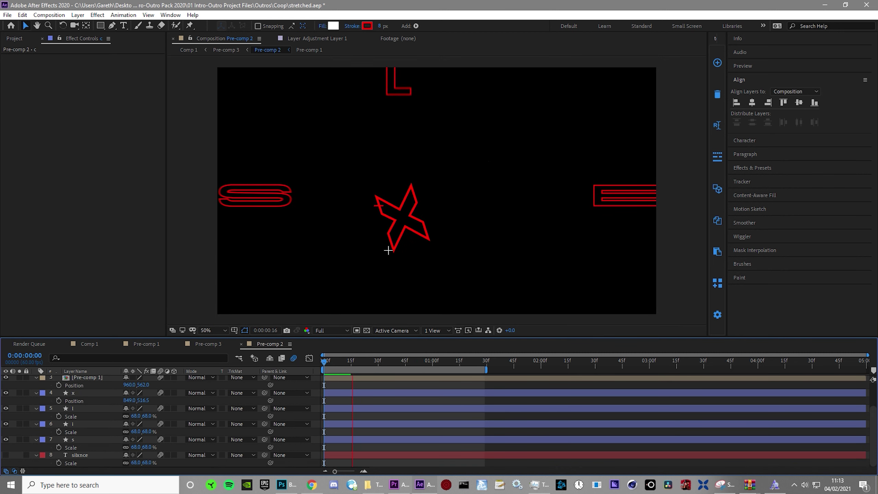
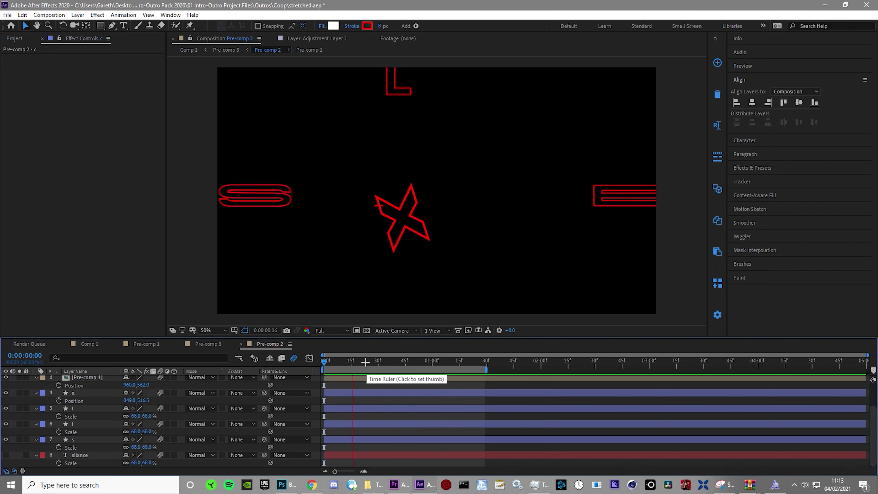
pyautogui.press('space')
pyautogui.press('Home')
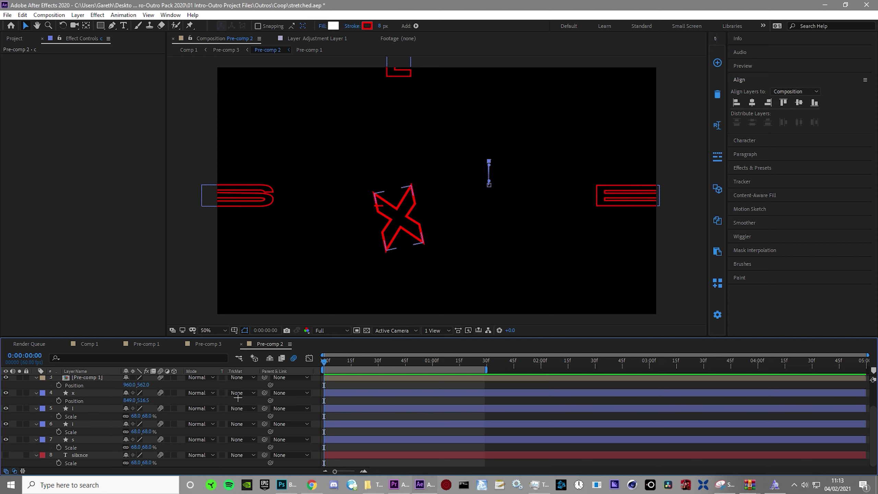
# Step: Move the s layer's path at its 0:00:00:05 keyframe leftward until the letter sits fully outside the frame
pyautogui.click(111, 439)
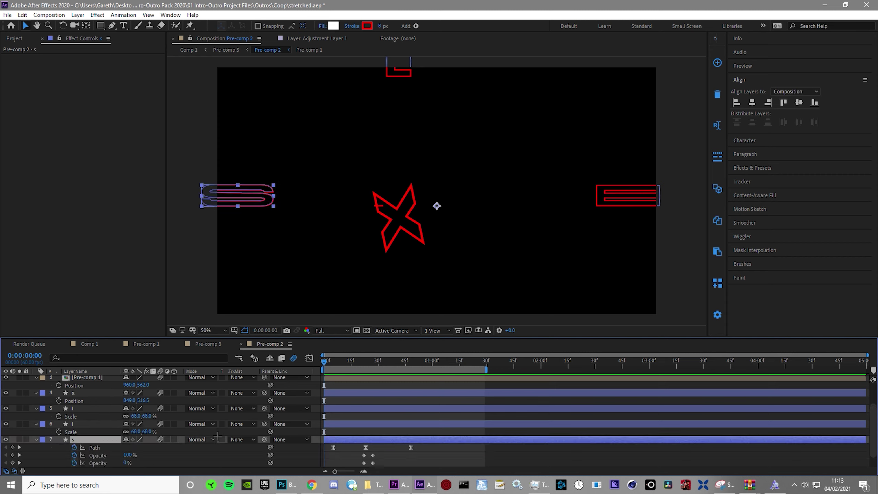
pyautogui.press('u')
pyautogui.click(20, 432)
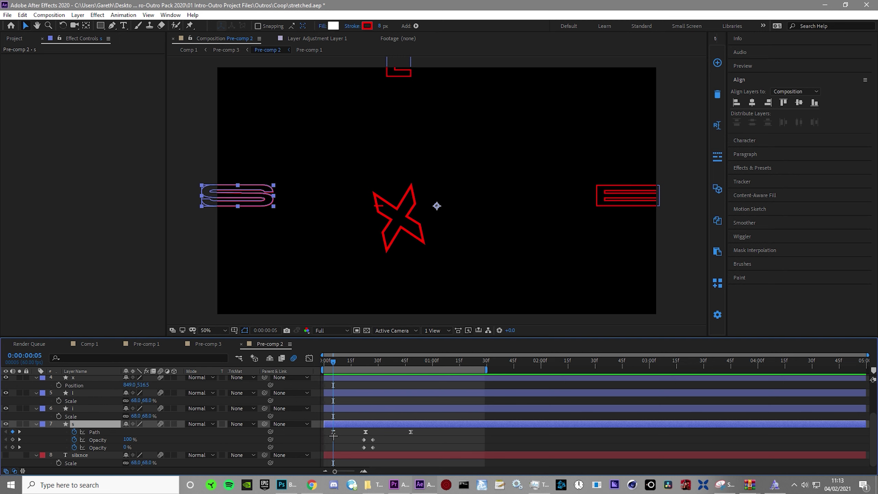
pyautogui.click(94, 432)
pyautogui.press(',')
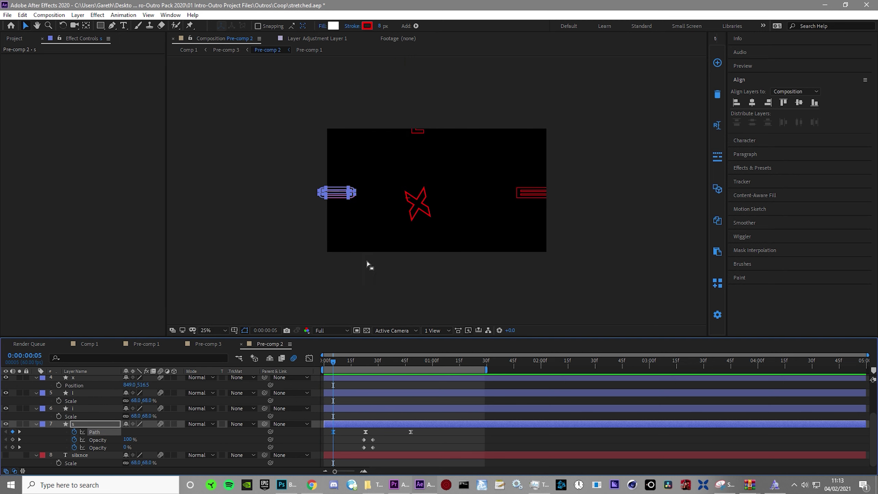
pyautogui.hotkey('shift', 'Left')
pyautogui.hotkey('shift', 'Left')
pyautogui.hotkey('shift', 'Left')
pyautogui.hotkey('shift', 'Left')
pyautogui.hotkey('shift', 'Left')
pyautogui.hotkey('shift', 'Left')
pyautogui.hotkey('shift', 'Left')
pyautogui.hotkey('shift', 'Left')
pyautogui.hotkey('shift', 'Left')
pyautogui.hotkey('shift', 'Left')
pyautogui.hotkey('shift', 'Left')
pyautogui.hotkey('shift', 'Left')
pyautogui.hotkey('shift', 'Left')
pyautogui.hotkey('shift', 'Left')
pyautogui.hotkey('shift', 'Left')
pyautogui.hotkey('shift', 'Left')
pyautogui.hotkey('shift', 'Left')
pyautogui.hotkey('shift', 'Left')
pyautogui.hotkey('shift', 'Left')
pyautogui.hotkey('shift', 'Left')
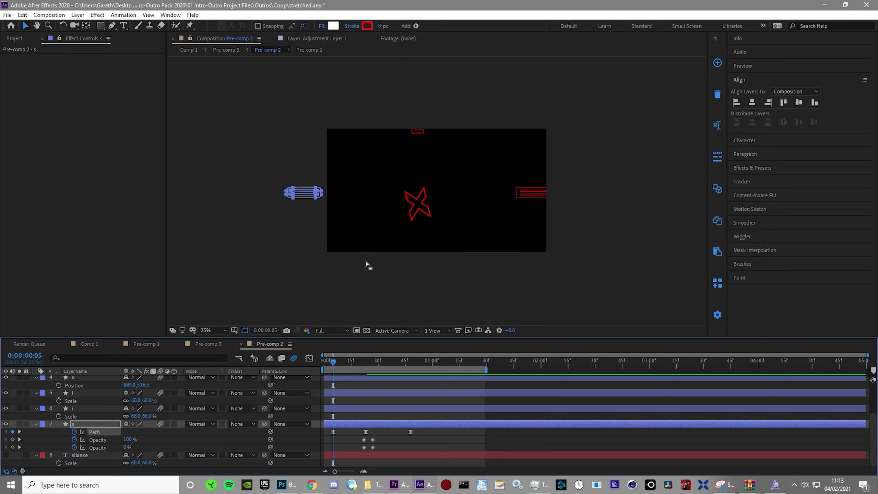
# Step: Move the l layer's path at its 0:00:00:06 keyframe upward until the letter sits fully above the frame
pyautogui.click(92, 395)
pyautogui.scroll(1, 88, 402)
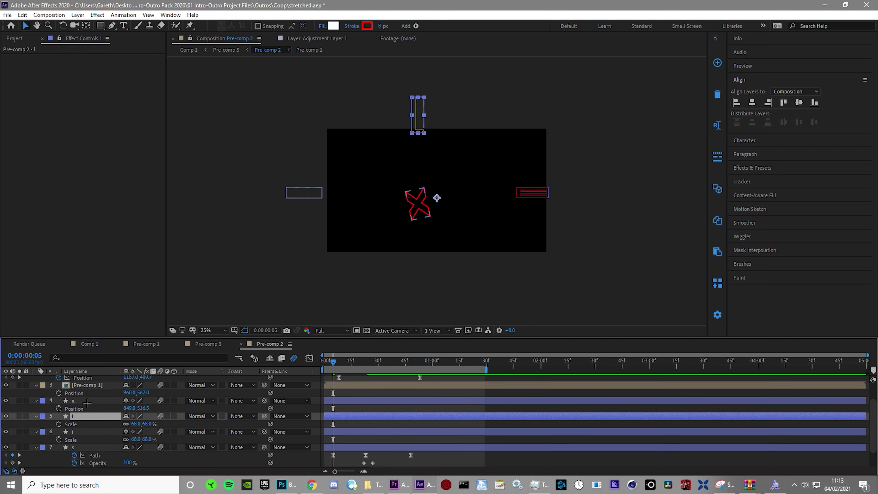
pyautogui.press('u')
pyautogui.click(20, 425)
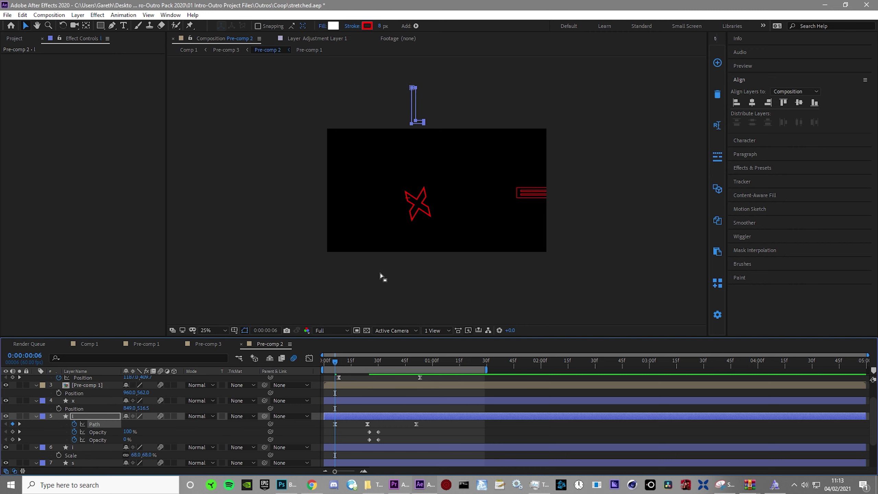
pyautogui.press('.')
# Step: Move the e layer's path at its first keyframe rightward until the letter sits fully outside the frame
pyautogui.scroll(2, 91, 406)
pyautogui.click(92, 381)
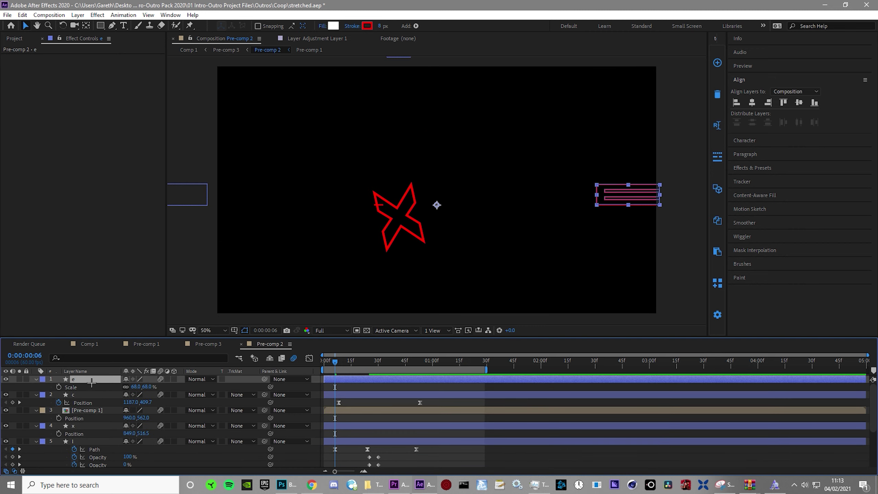
pyautogui.press('u')
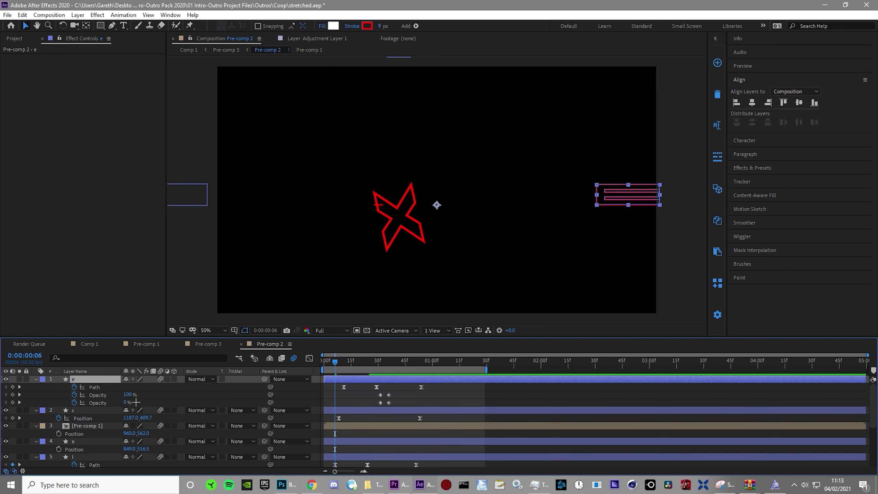
pyautogui.click(20, 387)
pyautogui.press(',')
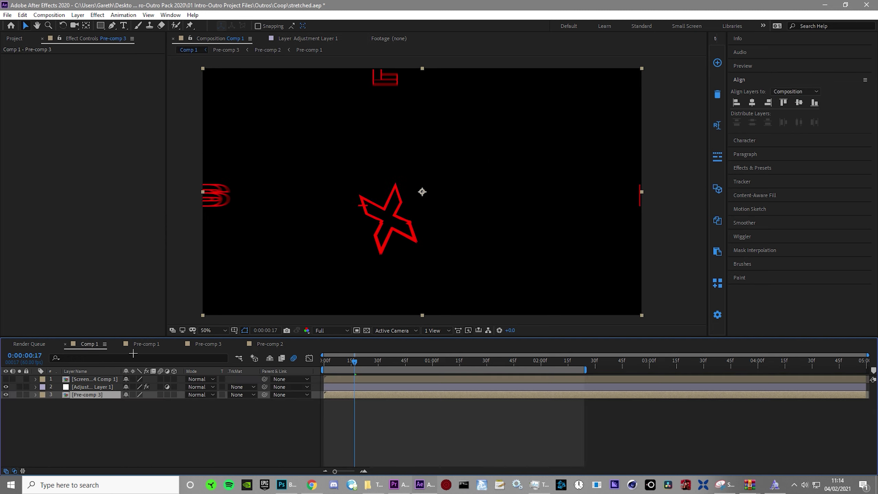
# Step: Preview the full animation in Comp 1 from the first frame
pyautogui.moveTo(347, 359); pyautogui.dragTo(268, 373)
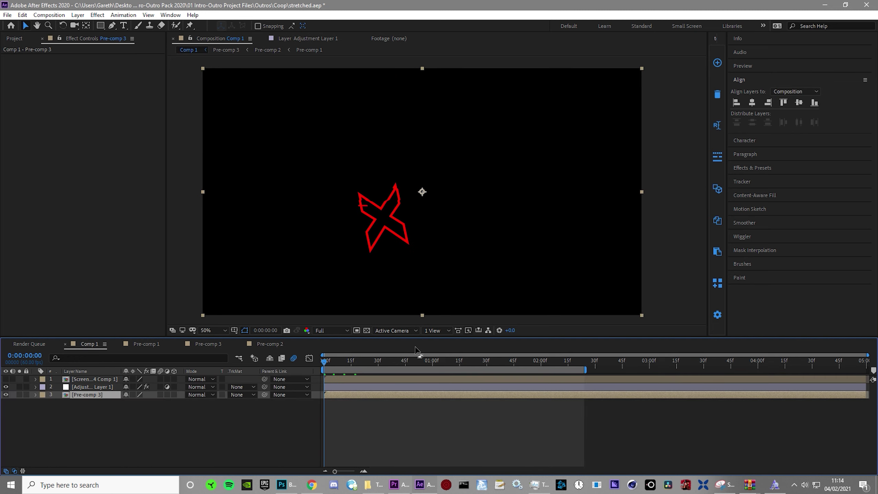
pyautogui.press('space')
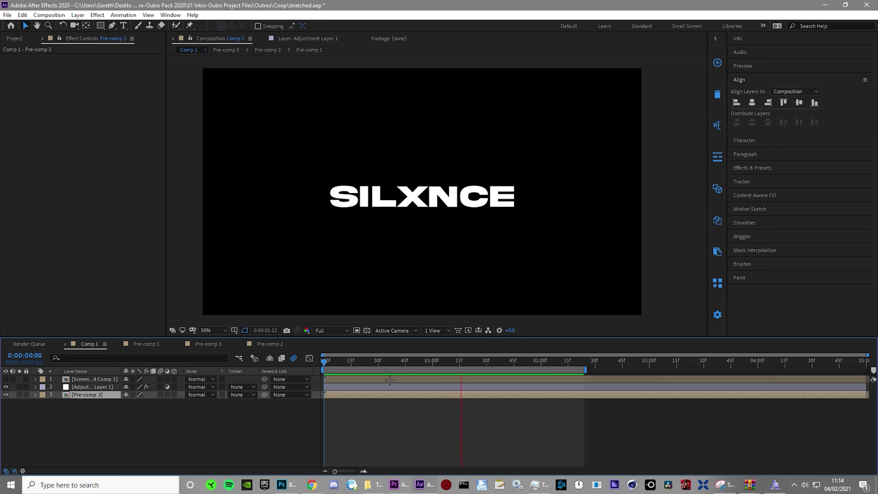
pyautogui.click(336, 361)
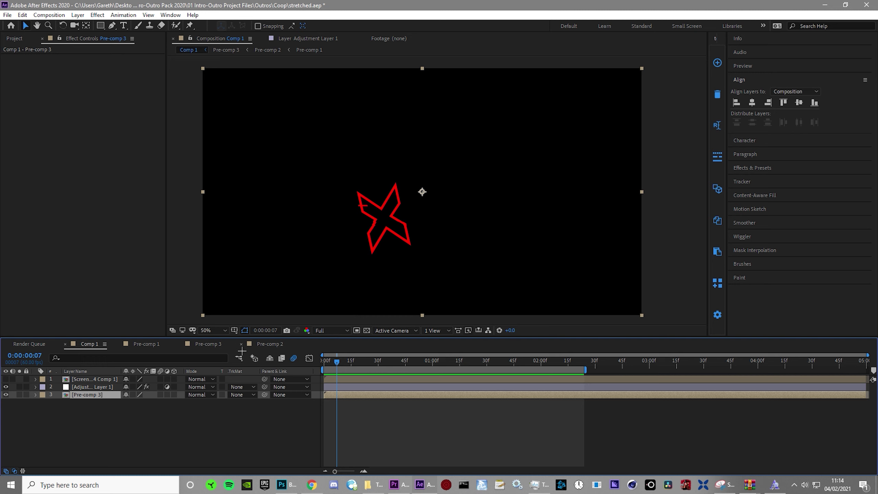
# Step: In Pre-comp 2, fade the x layer in with opacity keyframes of 0% at the first frame and 100% at 0:00:00:07
pyautogui.click(145, 344)
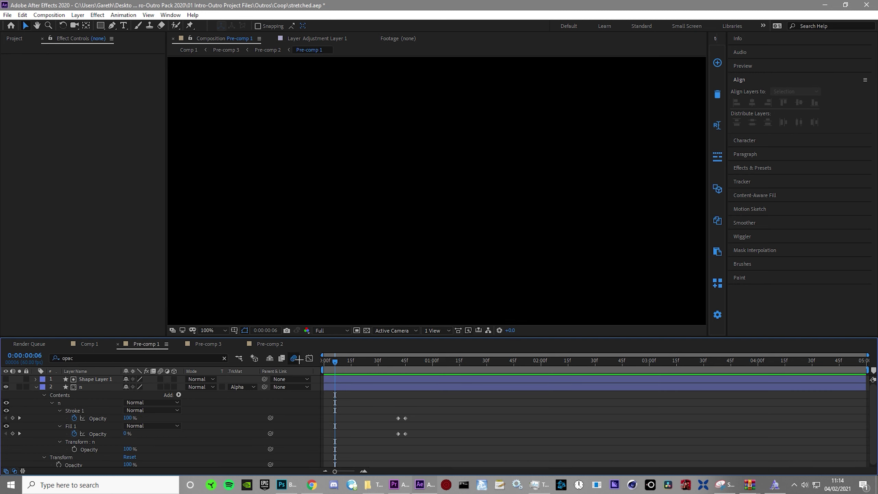
pyautogui.click(96, 343)
pyautogui.doubleClick(333, 395)
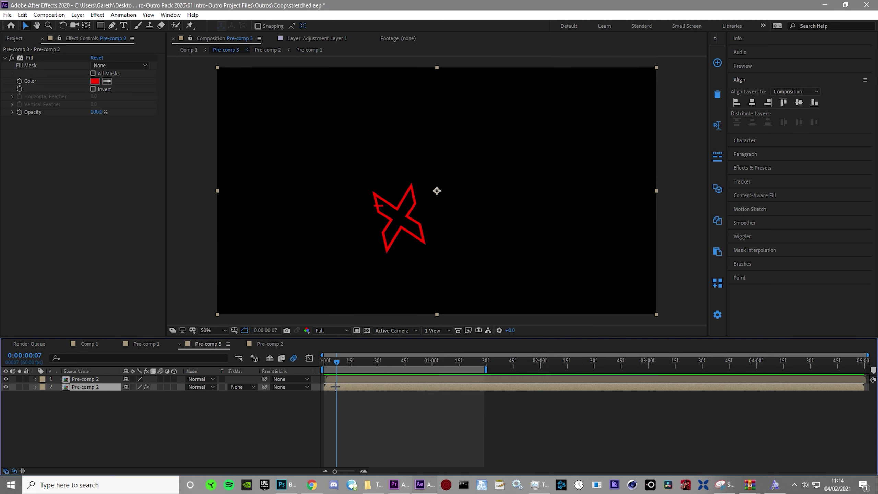
pyautogui.doubleClick(334, 387)
pyautogui.scroll(5, 98, 409)
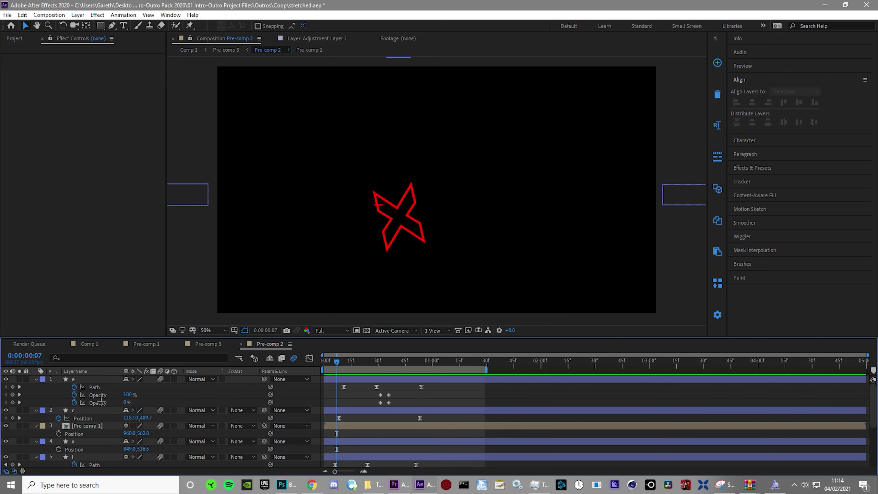
pyautogui.click(104, 441)
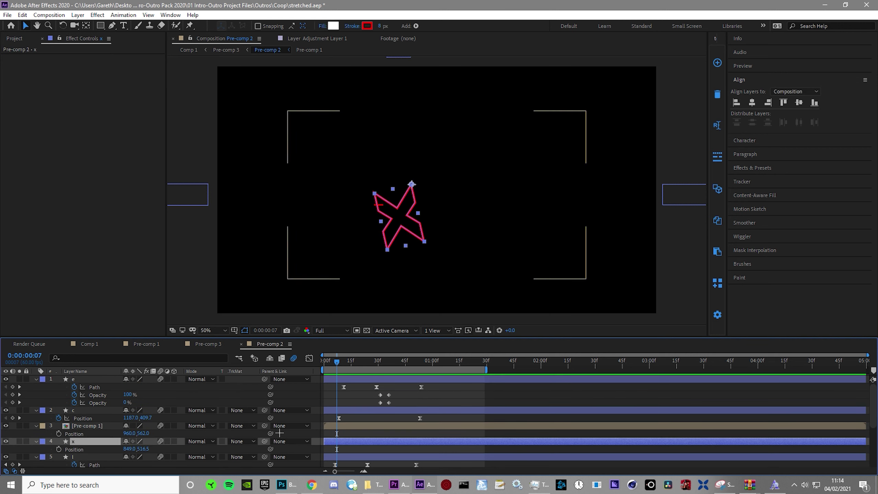
pyautogui.click(59, 449)
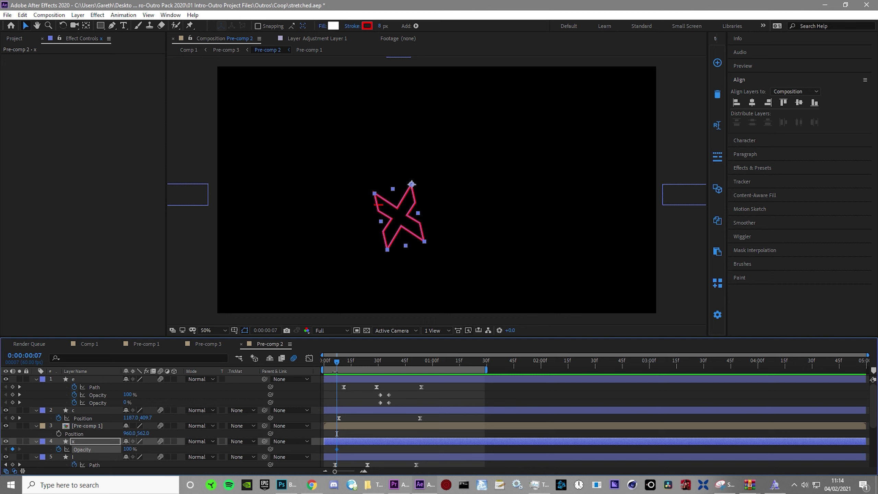
pyautogui.moveTo(331, 366); pyautogui.dragTo(321, 366)
pyautogui.moveTo(128, 450); pyautogui.dragTo(21, 465)
pyautogui.press('space')
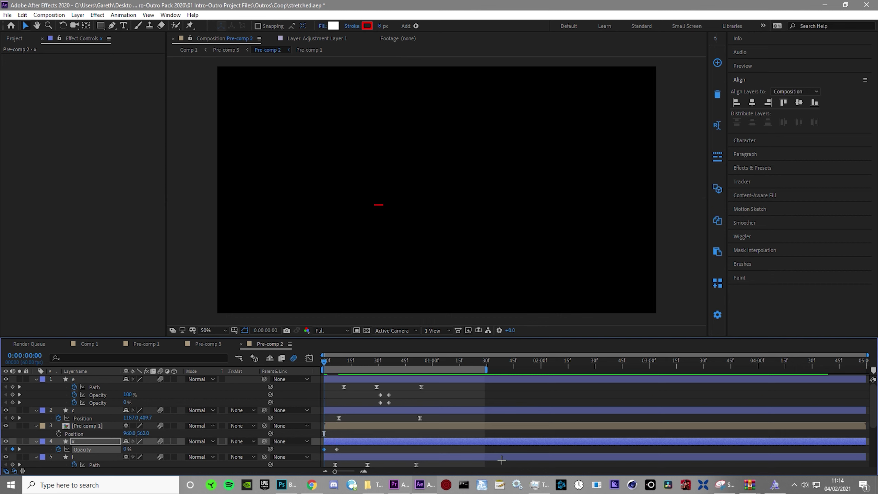
pyautogui.press('space')
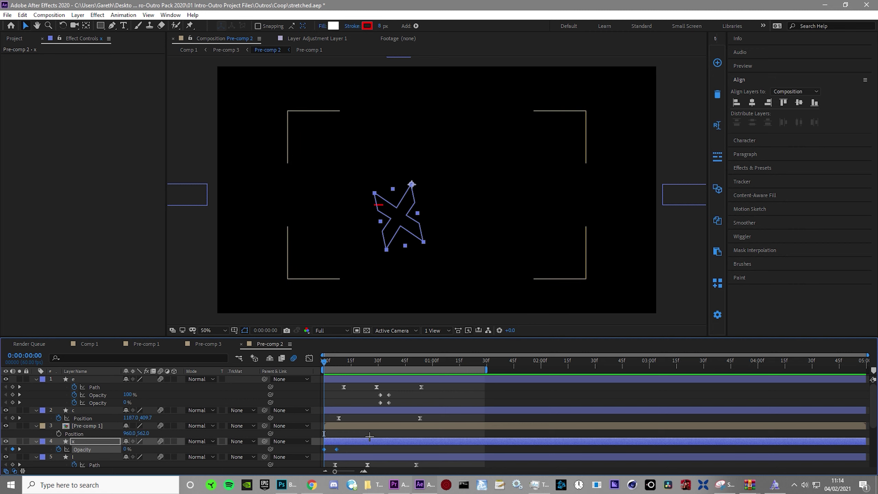
# Step: Select the i layer in Pre-comp 2, then return to Comp 1 and review the title animation
pyautogui.scroll(-2, 370, 437)
pyautogui.click(83, 442)
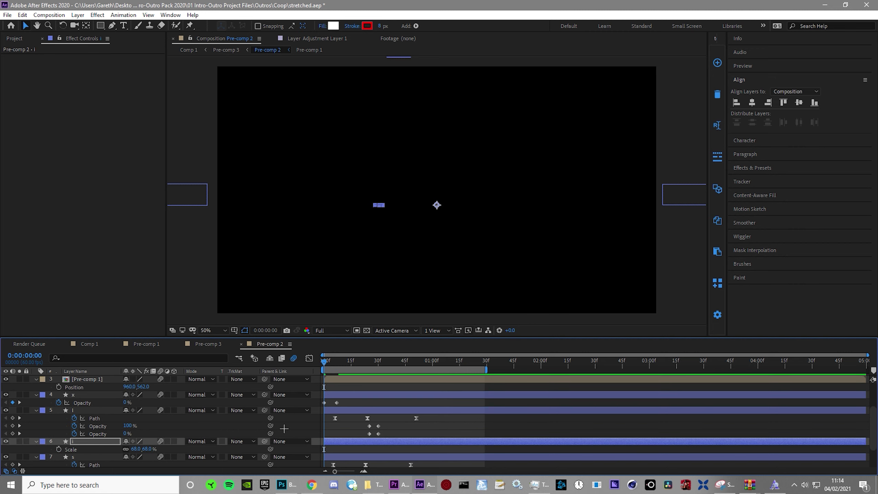
pyautogui.click(89, 344)
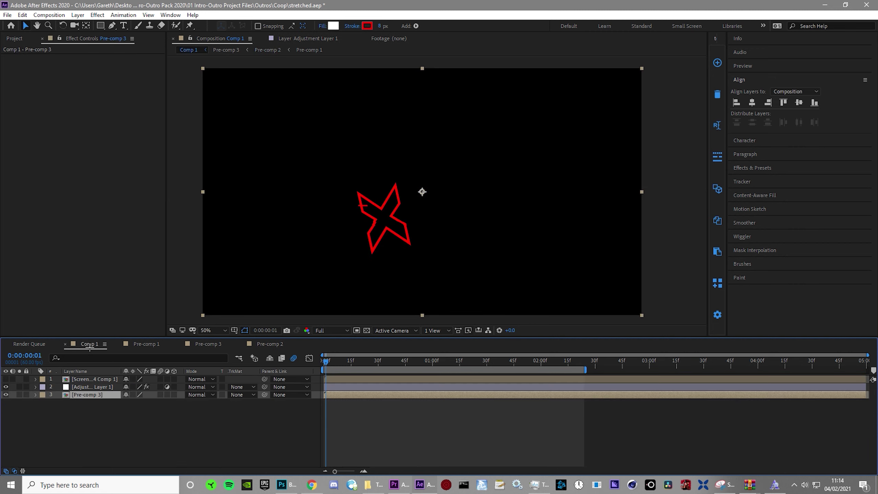
pyautogui.moveTo(416, 431); pyautogui.dragTo(496, 444)
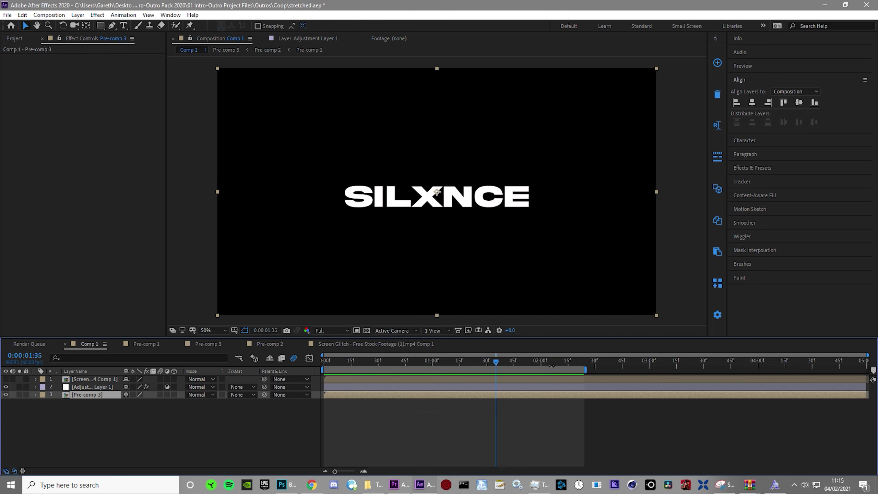
# Step: Animate Pre-comp 3's scale in Comp 1 from 100% at 0:00:01:45 down to 0% at 0:00:02:00
pyautogui.moveTo(494, 363); pyautogui.dragTo(511, 409)
pyautogui.hotkey('alt', 'shift', 's')
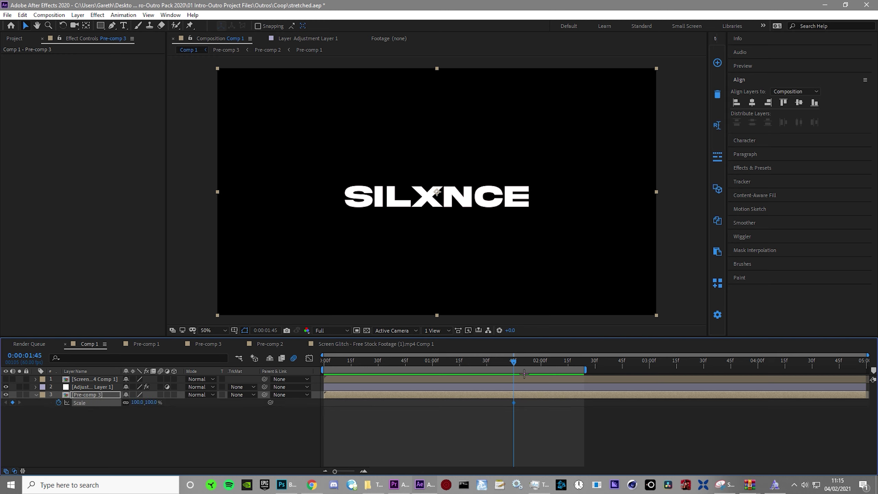
pyautogui.moveTo(525, 374); pyautogui.dragTo(541, 379)
pyautogui.write('0')
pyautogui.press('Return')
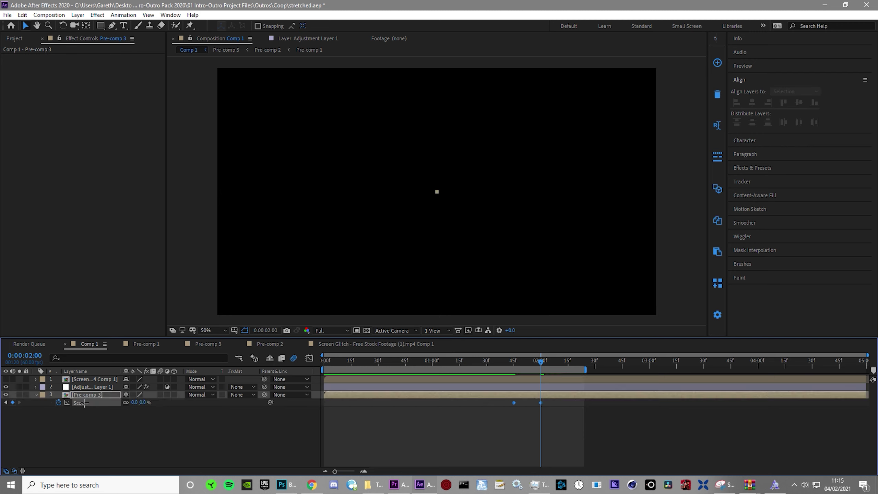
# Step: Reshape the speed graph of Pre-comp 3's scale so the shrink accelerates sharply at the end, and preview it
pyautogui.click(309, 359)
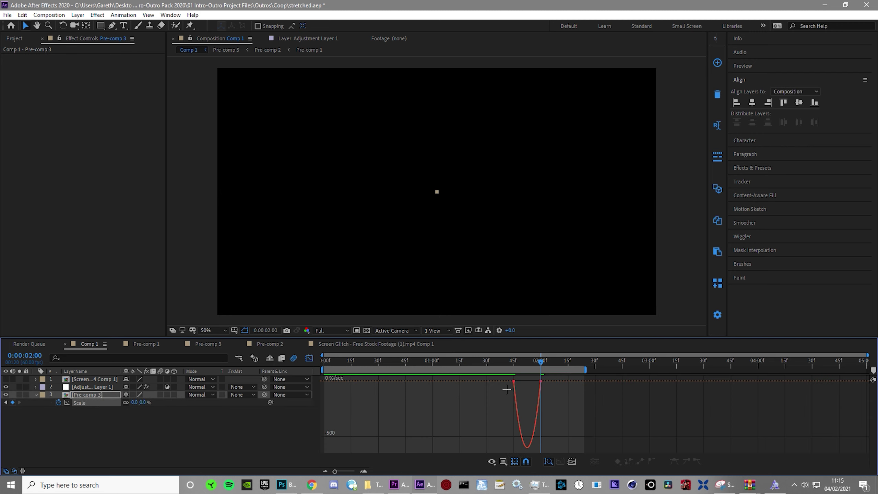
pyautogui.moveTo(513, 382); pyautogui.dragTo(560, 393)
pyautogui.click(508, 361)
pyautogui.press('space')
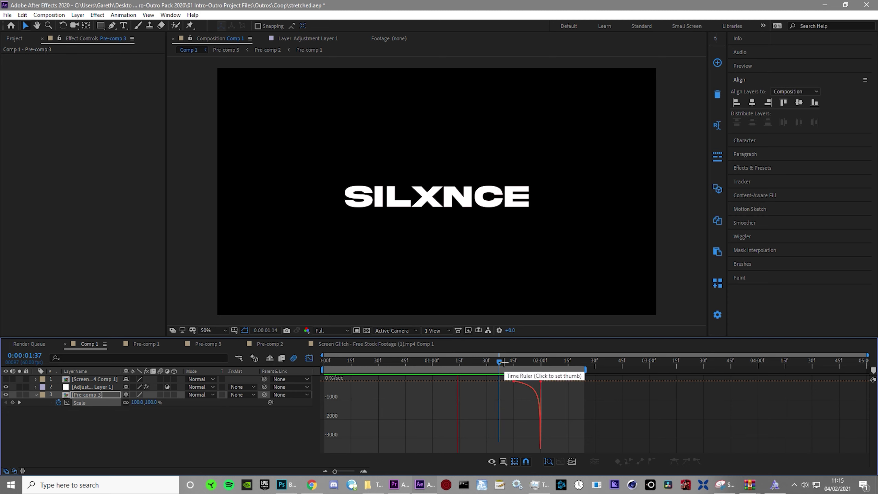
# Step: Add a 120% scale keyframe to Pre-comp 3 at the first frame and preview the animation
pyautogui.moveTo(504, 363); pyautogui.dragTo(104, 396)
pyautogui.click(132, 403)
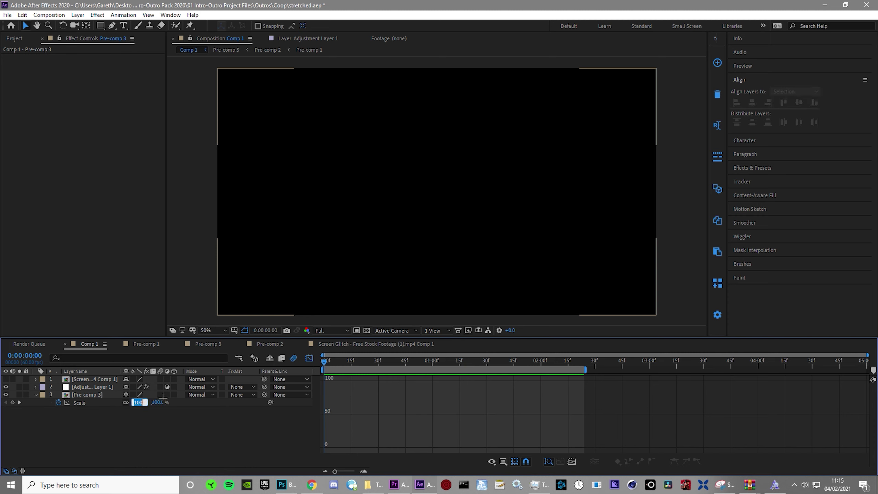
pyautogui.write('120')
pyautogui.press('Return')
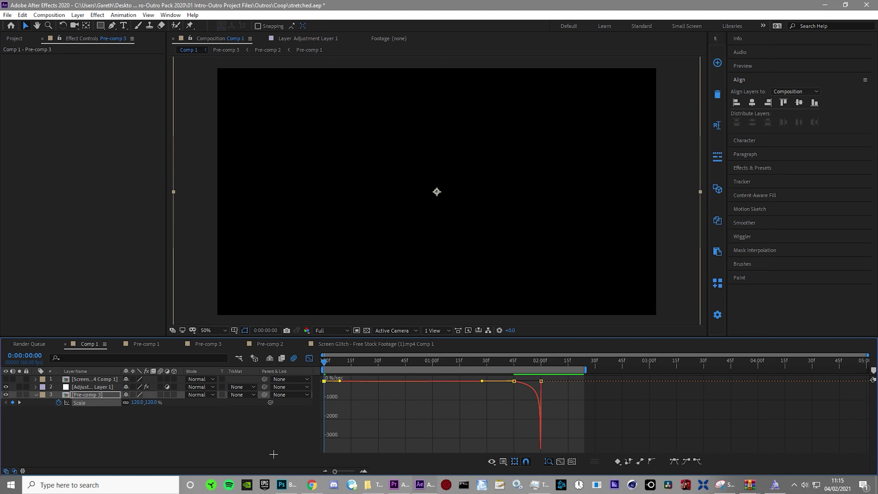
pyautogui.click(308, 358)
pyautogui.press('space')
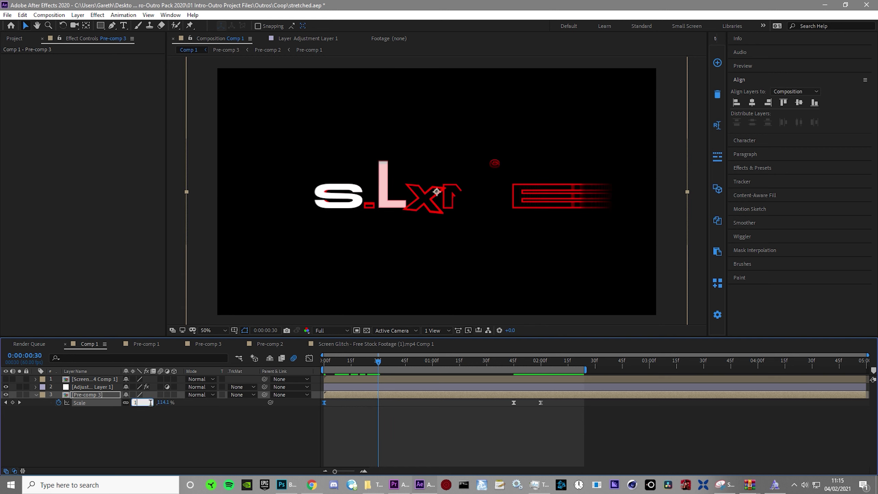
# Step: Set Pre-comp 3's scale to 110% at 0:00:00:30
pyautogui.write('110')
pyautogui.press('Return')
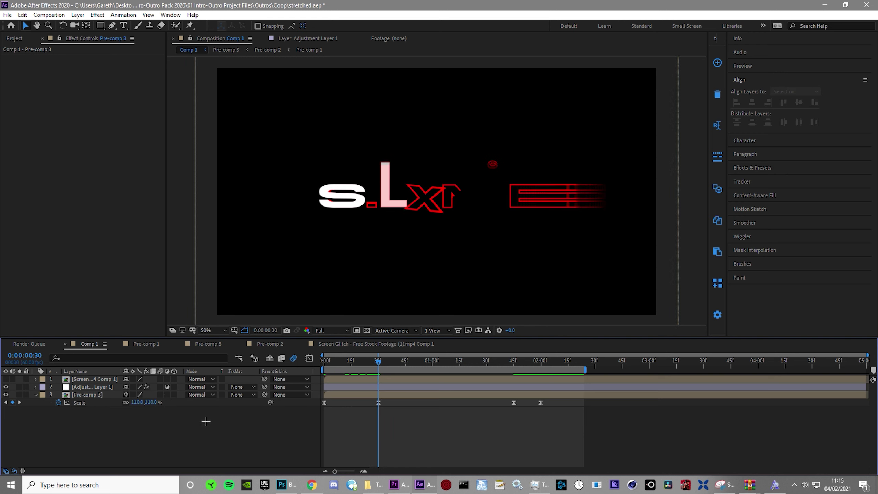
# Step: Adjust the speed easing around Pre-comp 3's 0:00:00:30 scale keyframe in the graph editor and preview the motion
pyautogui.click(309, 358)
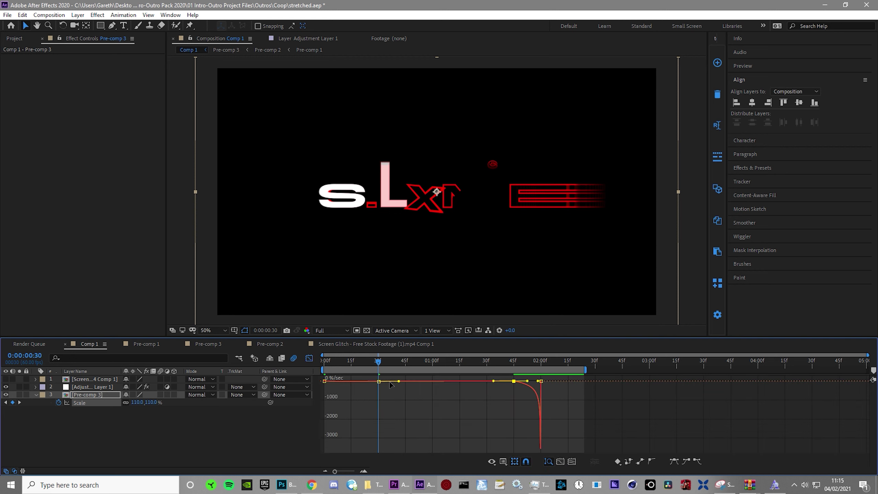
pyautogui.click(379, 382)
pyautogui.moveTo(365, 381)
pyautogui.mouseDown()
pyautogui.moveTo(384, 381)
pyautogui.moveTo(351, 381)
pyautogui.mouseUp()
pyautogui.hotkey('ctrl', 'z')
pyautogui.moveTo(514, 381); pyautogui.dragTo(446, 381)
pyautogui.hotkey('ctrl', 'z')
pyautogui.click(414, 393)
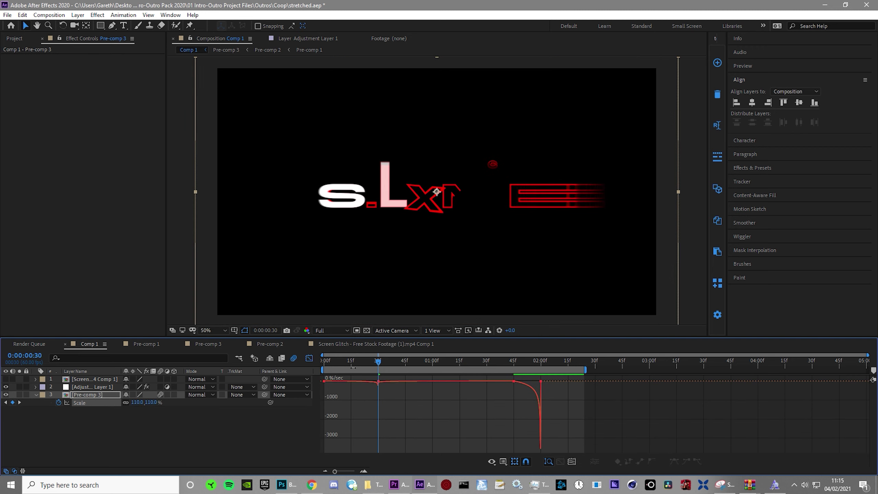
pyautogui.press('space')
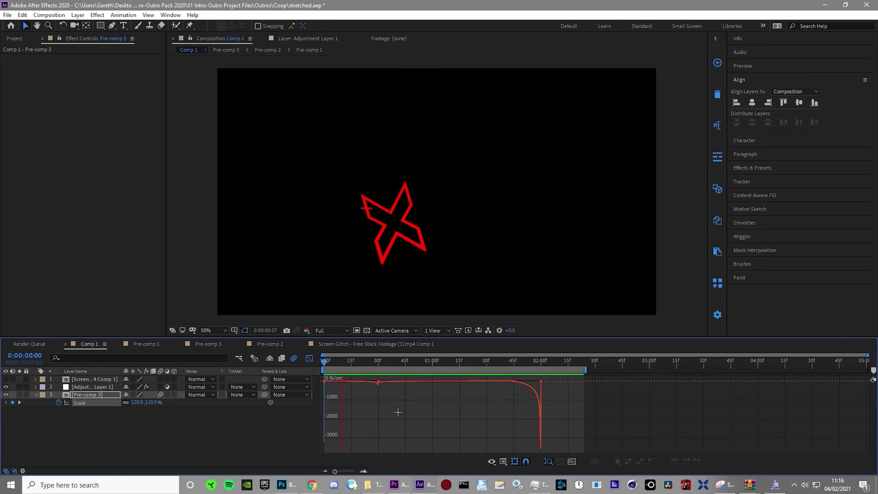
pyautogui.click(385, 365)
pyautogui.click(310, 359)
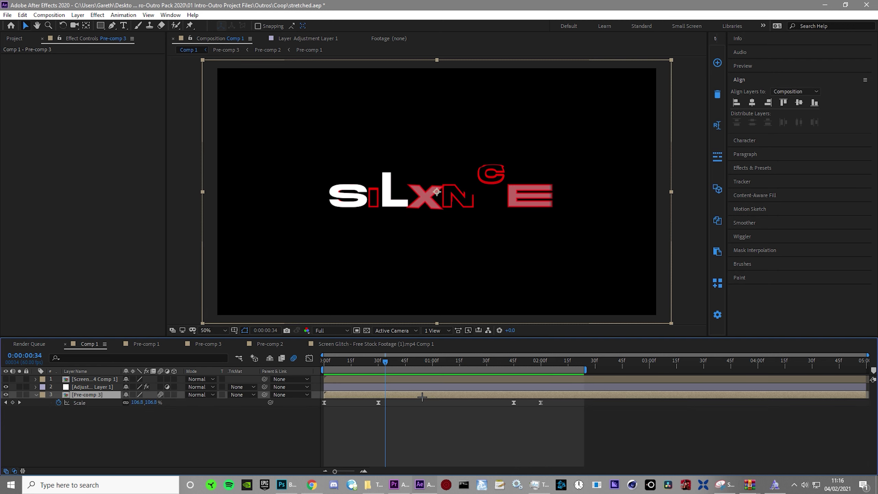
# Step: Pre-compose all three layers of Comp 1, moving all attributes into the new composition
pyautogui.hotkey('ctrl', 'a')
pyautogui.hotkey('ctrl', 'shift', 'c')
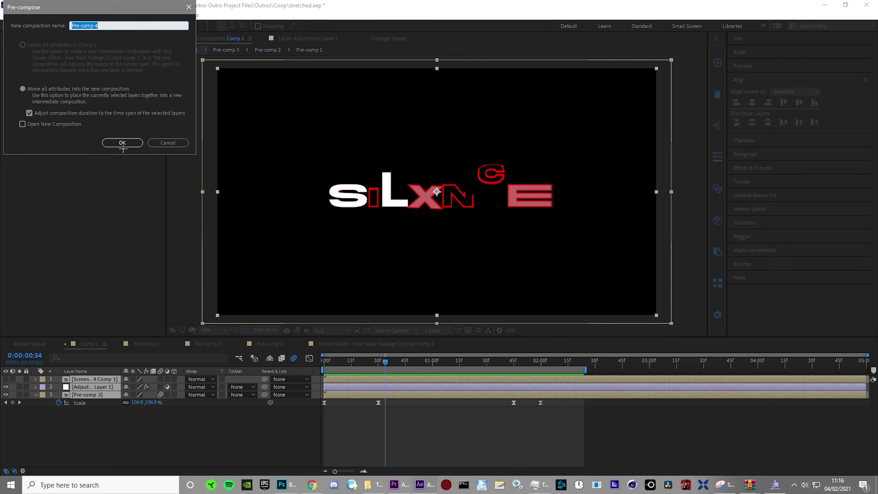
pyautogui.click(123, 143)
# Step: Animate Pre-comp 4's scale from 100% at the first frame to 90% at 0:00:02:23 and preview it
pyautogui.moveTo(348, 363); pyautogui.dragTo(324, 363)
pyautogui.press('s')
pyautogui.click(62, 389)
pyautogui.click(58, 387)
pyautogui.moveTo(549, 362); pyautogui.dragTo(582, 393)
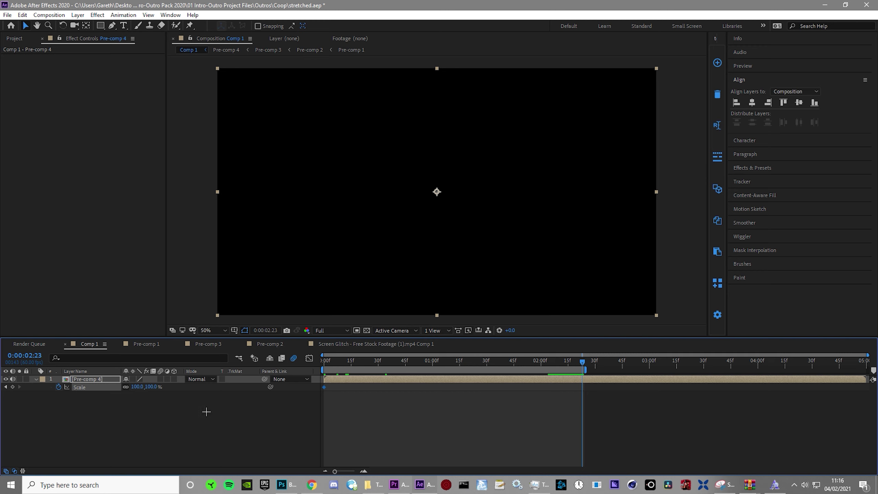
pyautogui.write('90')
pyautogui.press('Return')
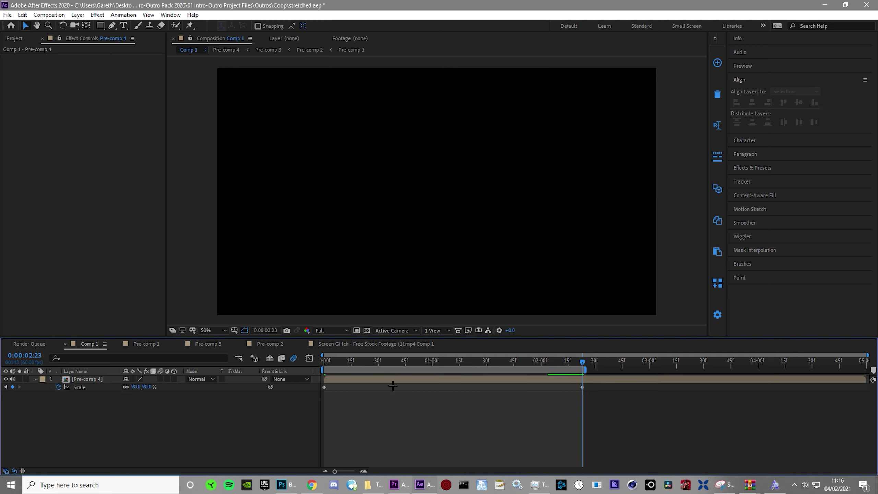
pyautogui.press('space')
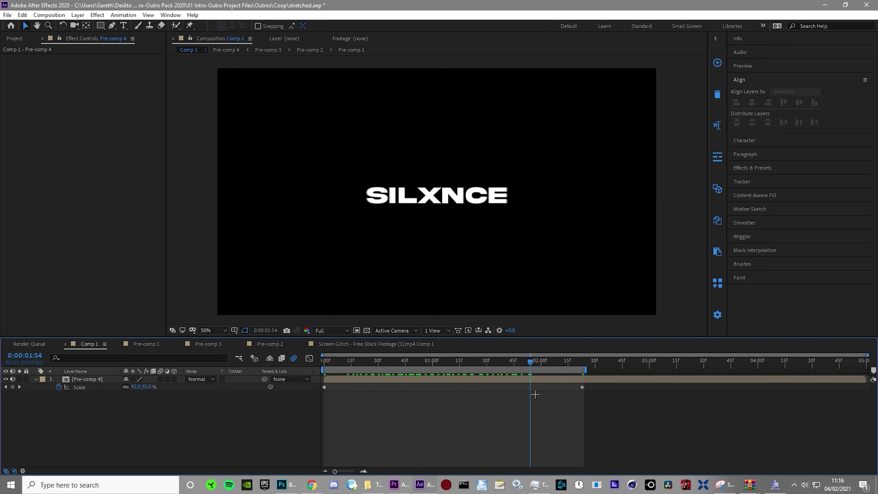
# Step: Find the Deep Glow effect and apply it to the Pre-comp 4 layer
pyautogui.click(478, 380)
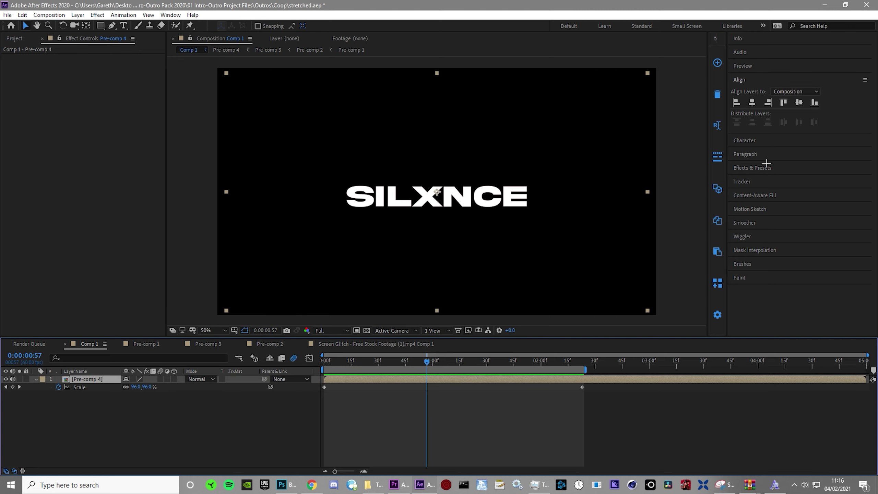
pyautogui.click(753, 167)
pyautogui.write('deep')
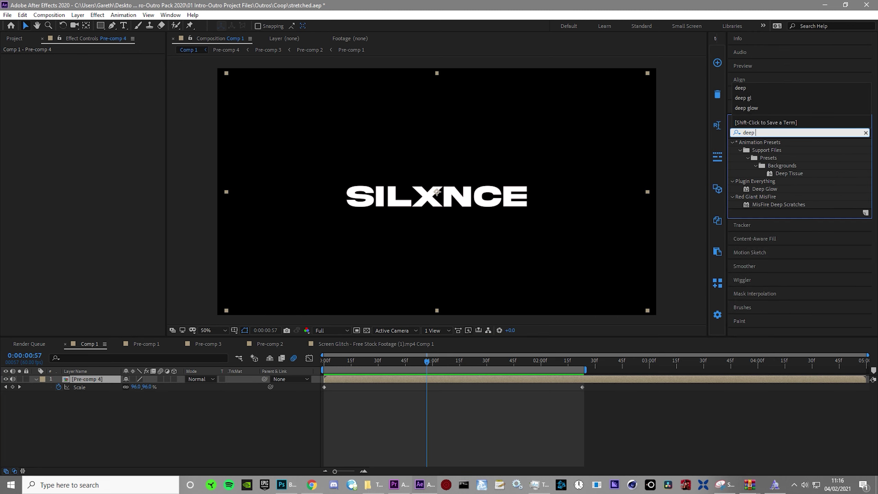
pyautogui.moveTo(757, 190); pyautogui.dragTo(364, 380)
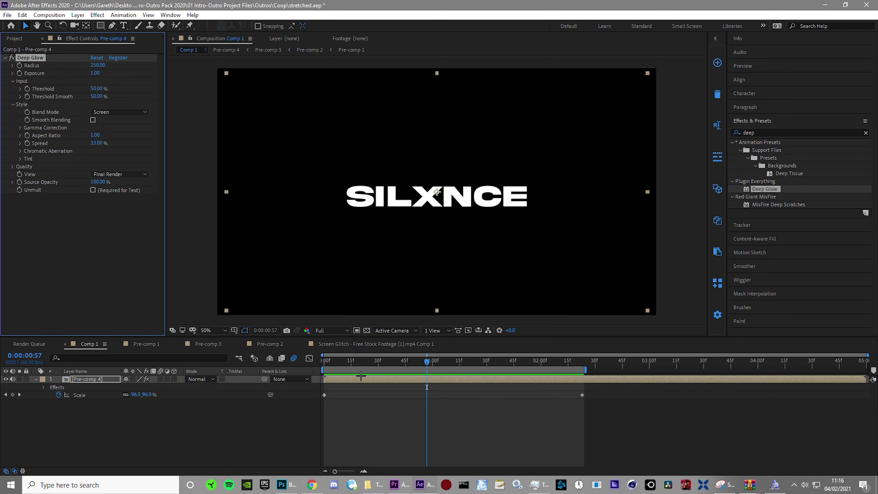
# Step: Reduce Deep Glow's radius to 112 and exposure to 0.25, judging the glow on a mid-reveal frame
pyautogui.press('.')
pyautogui.click(371, 363)
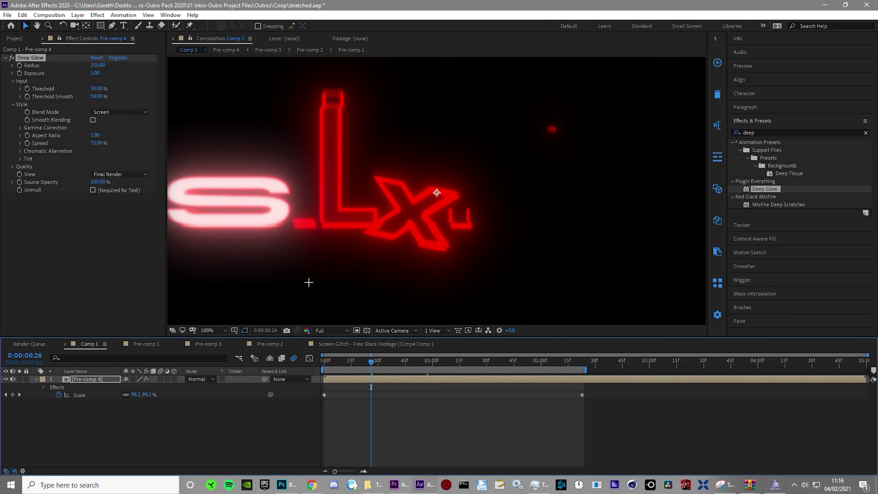
pyautogui.moveTo(98, 68); pyautogui.dragTo(81, 72)
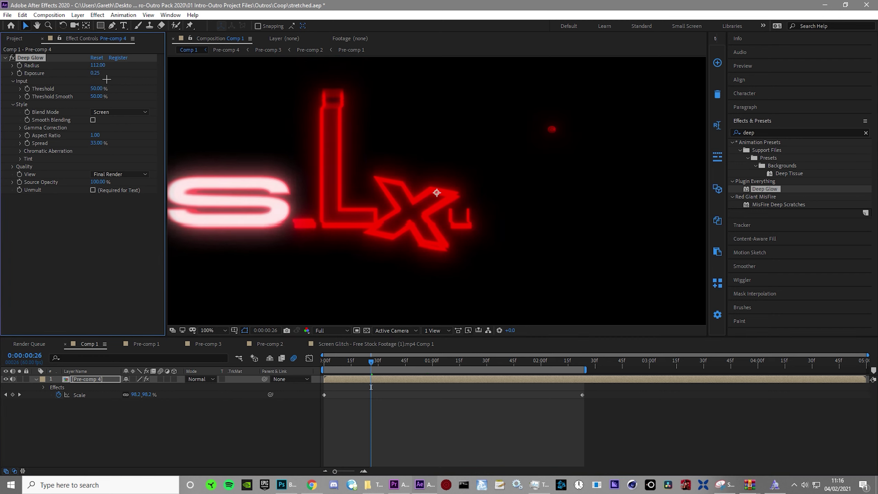
# Step: Check the glow at other frames, set Deep Glow's radius to 140, and preview the full animation
pyautogui.click(405, 363)
pyautogui.press(',')
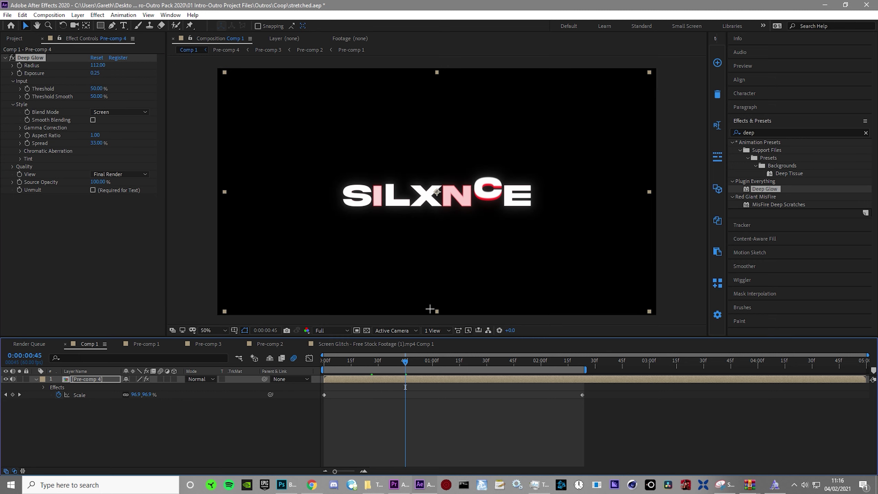
pyautogui.moveTo(373, 362); pyautogui.dragTo(287, 370)
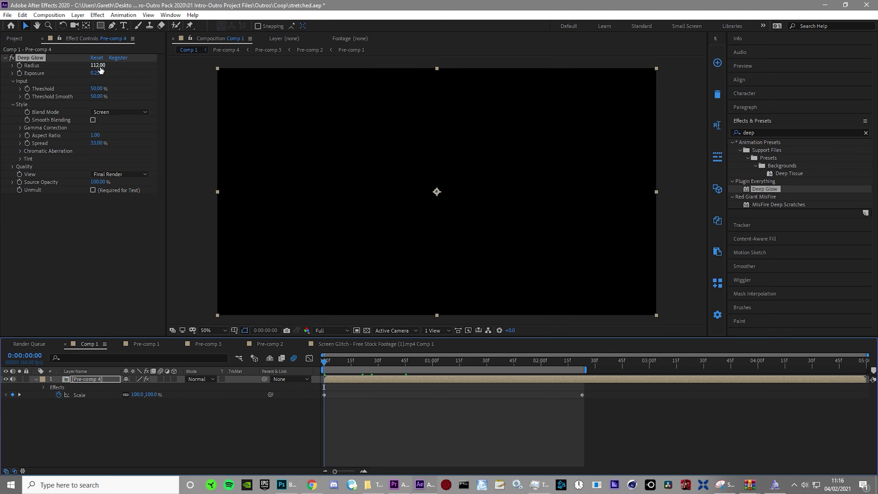
pyautogui.moveTo(100, 70); pyautogui.dragTo(108, 67)
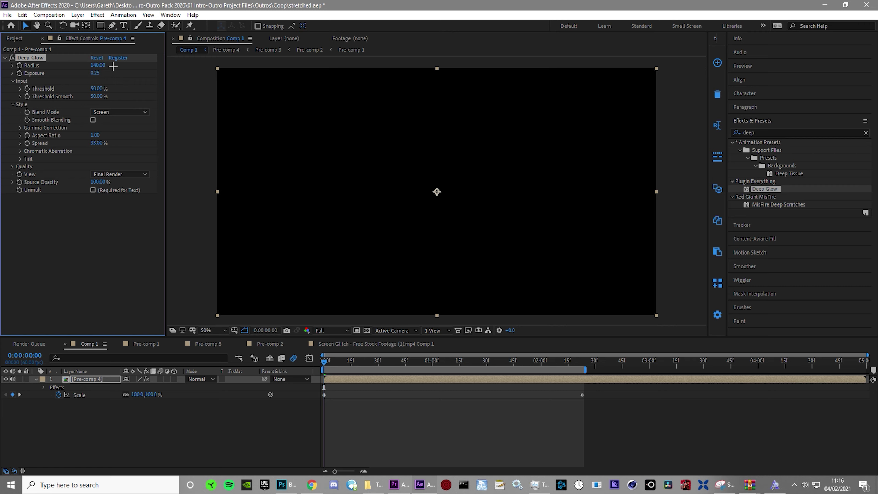
pyautogui.press('space')
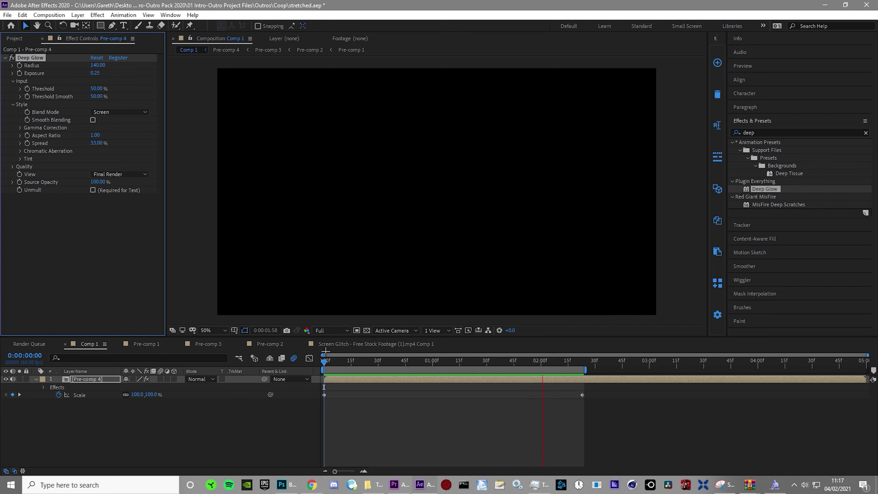
pyautogui.click(370, 380)
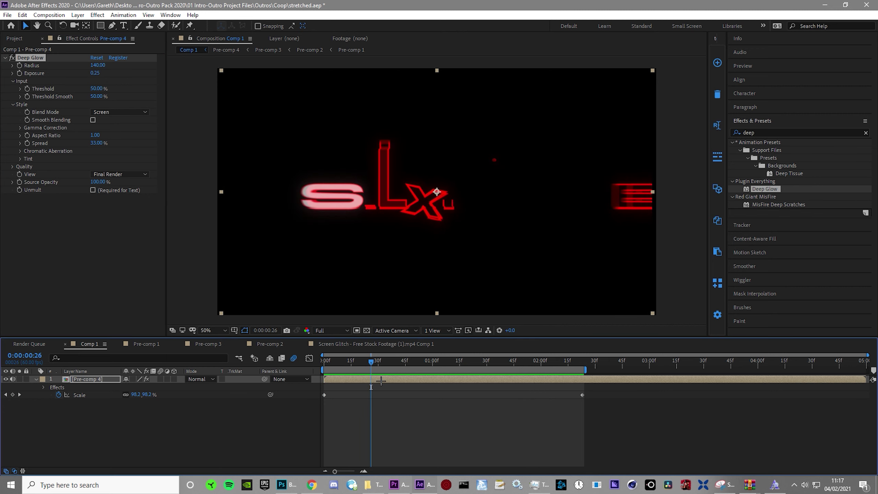